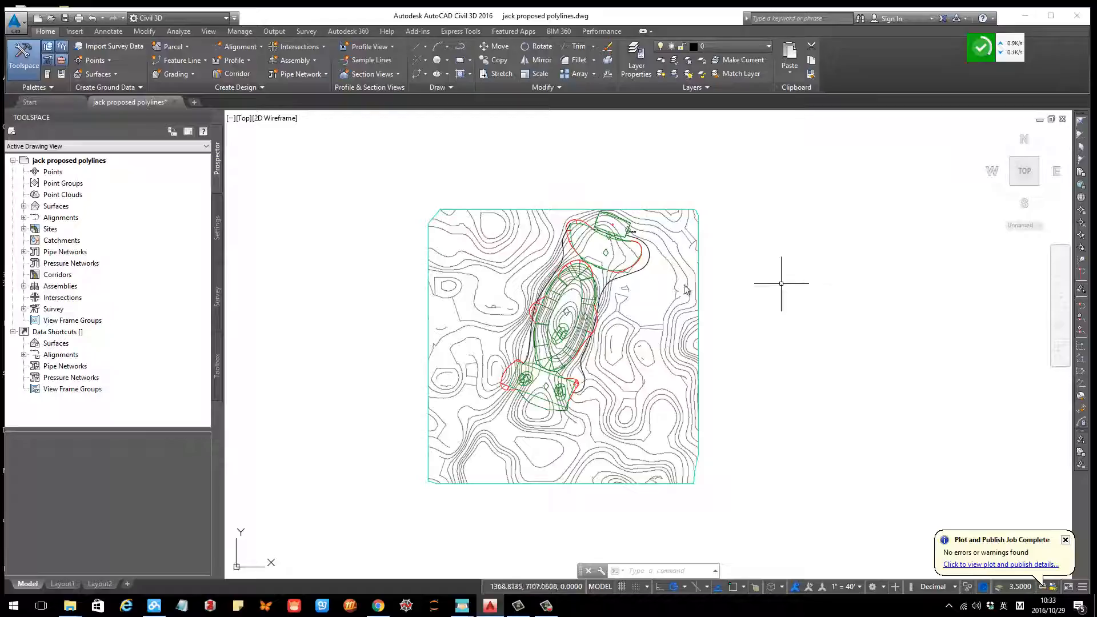
Step: Window-select all the grading objects and feature lines around the pond area
scroll(602, 261, up, 4)
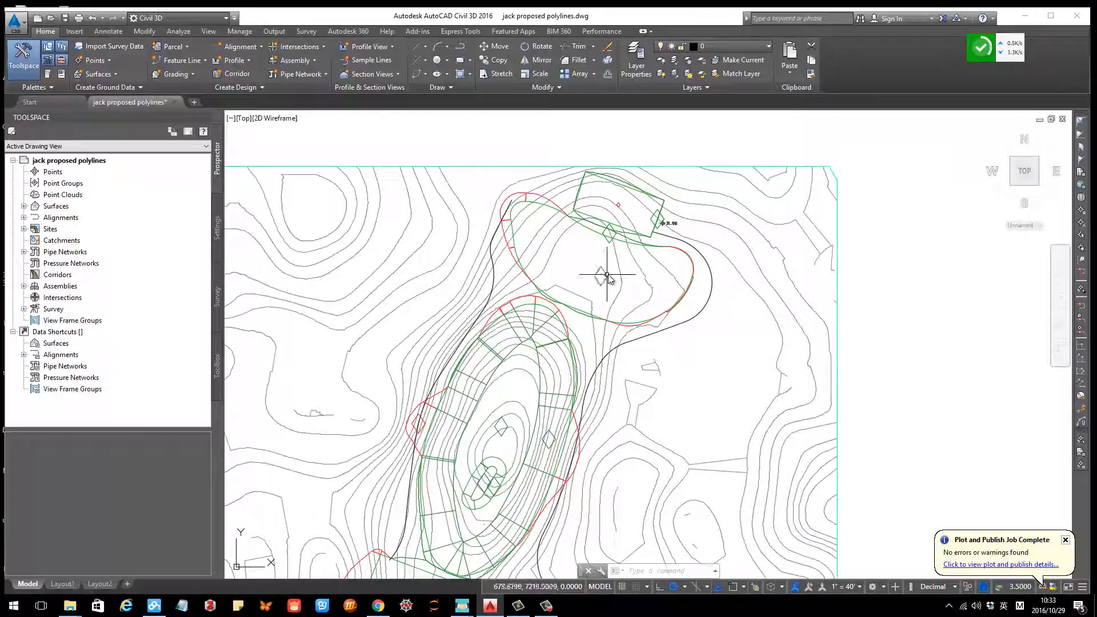
scroll(609, 276, down, 2)
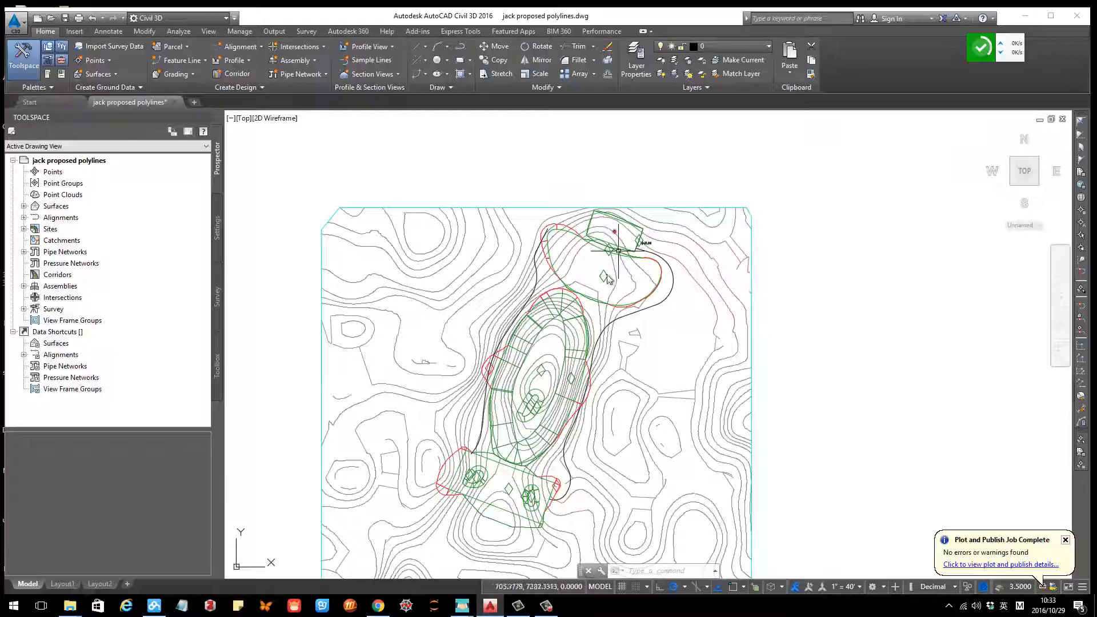
middle_drag(556, 411, 572, 347)
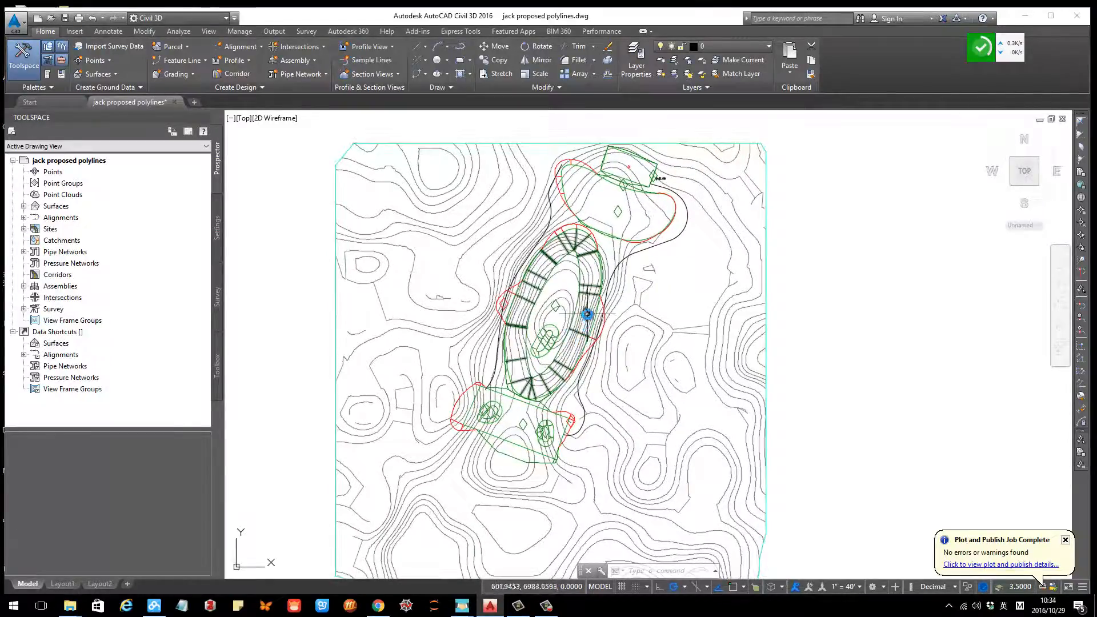
scroll(620, 216, up, 2)
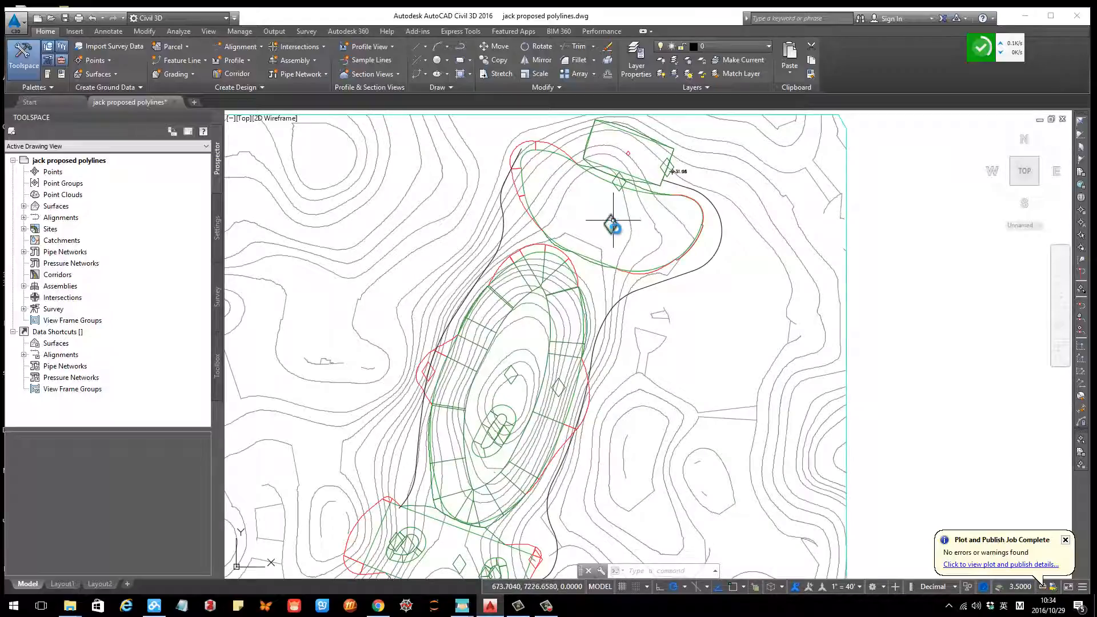
scroll(612, 226, down, 2)
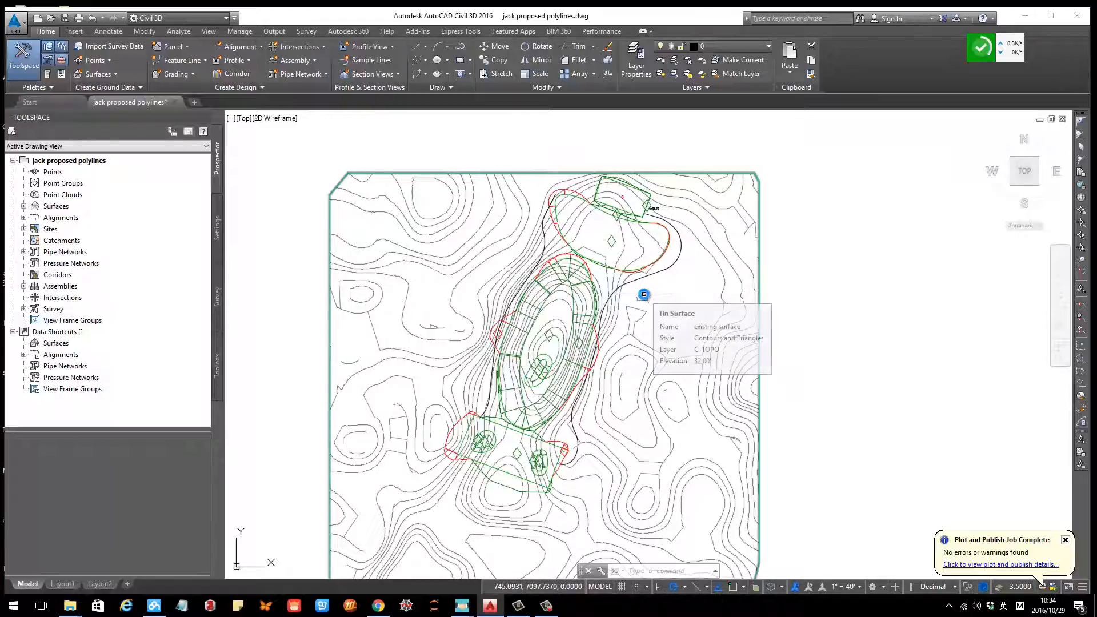
scroll(629, 296, down, 2)
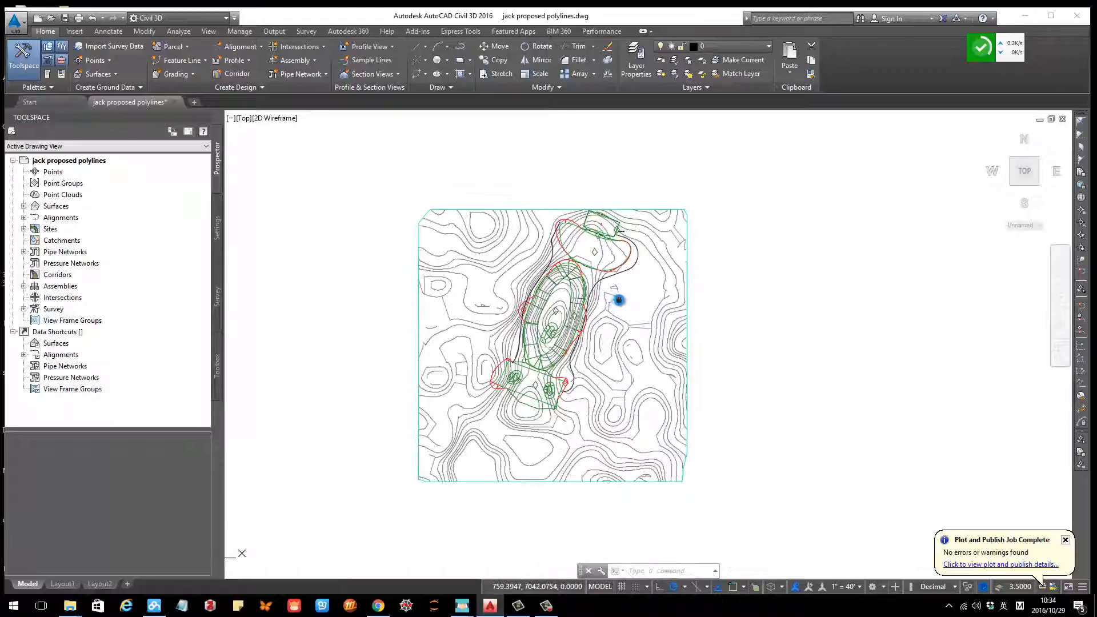
scroll(605, 300, up, 2)
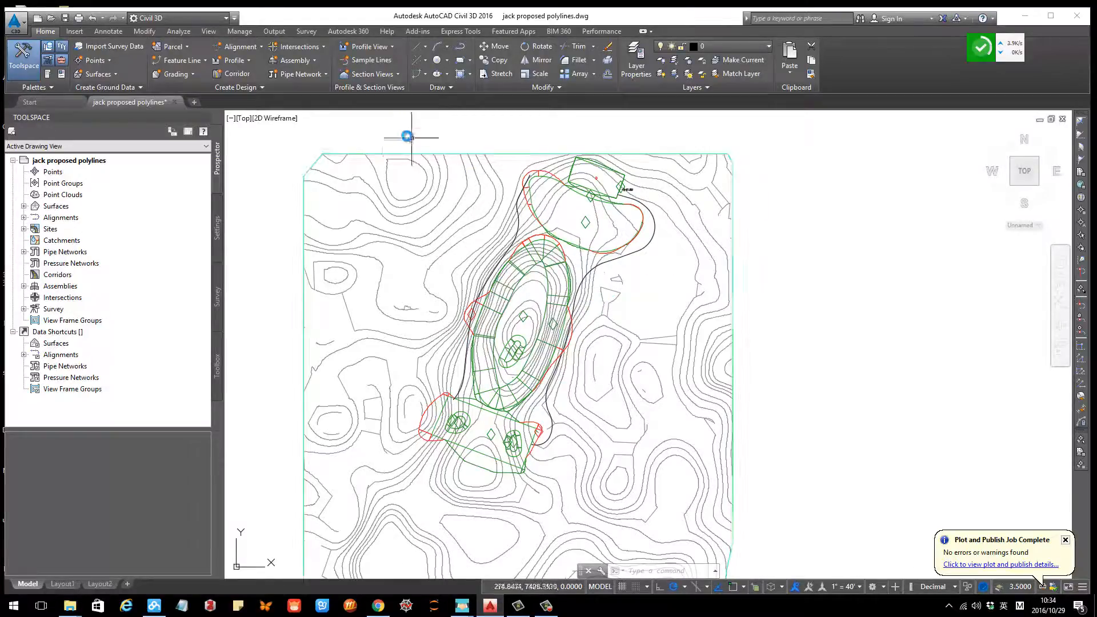
click(374, 132)
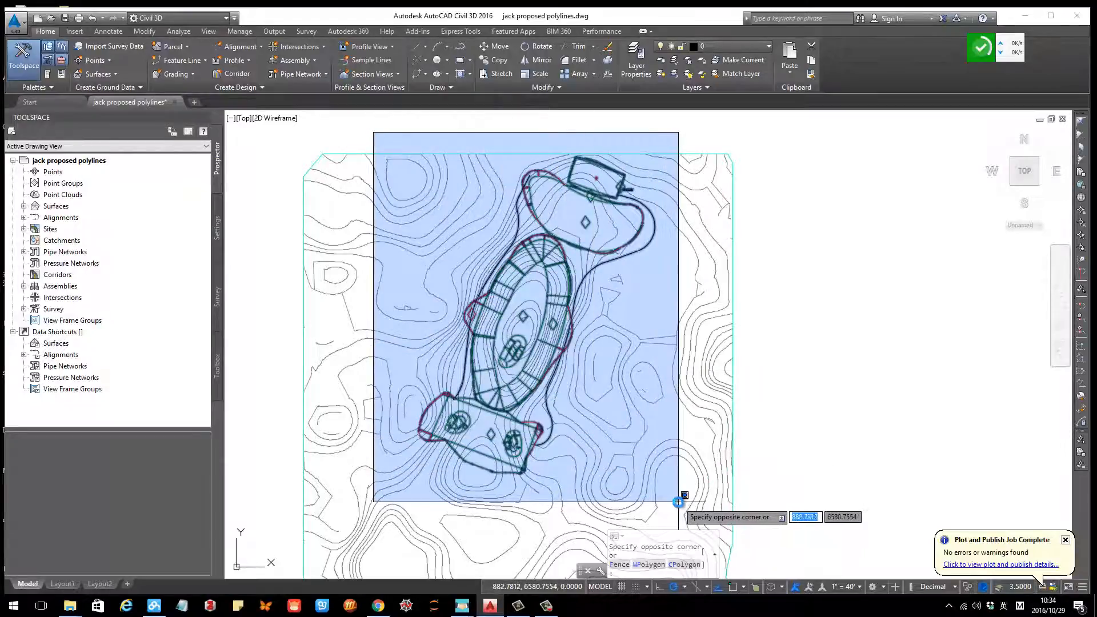
click(679, 502)
scroll(607, 385, up, 2)
scroll(642, 338, down, 4)
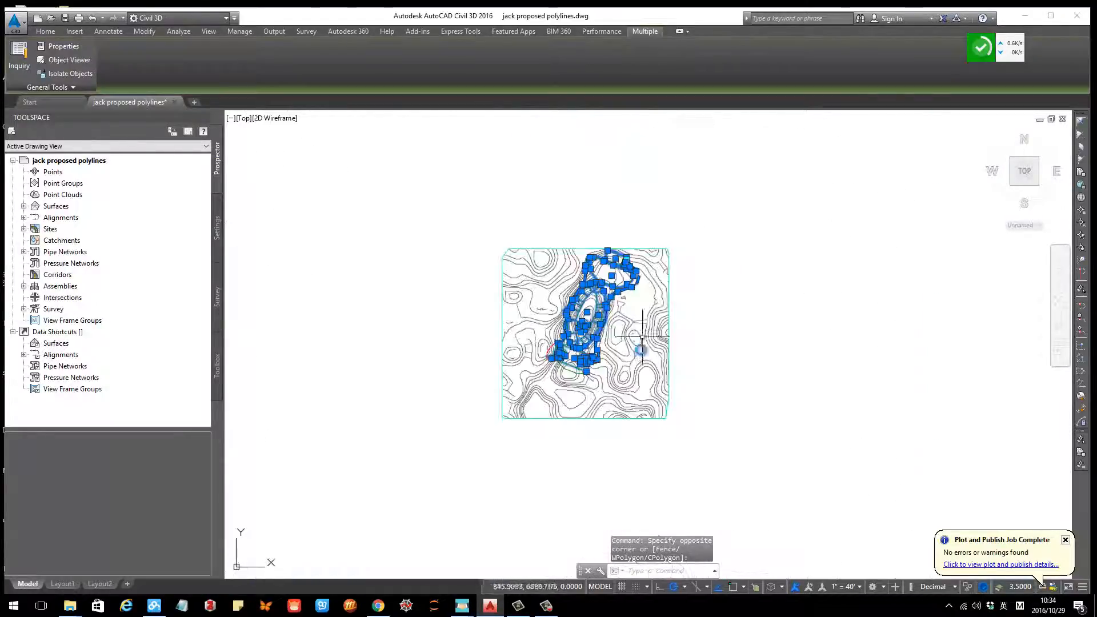
Step: Open the selected gradings in the Object Viewer, orbit to inspect them in 3D, and close the viewer
right_click(642, 337)
click(671, 470)
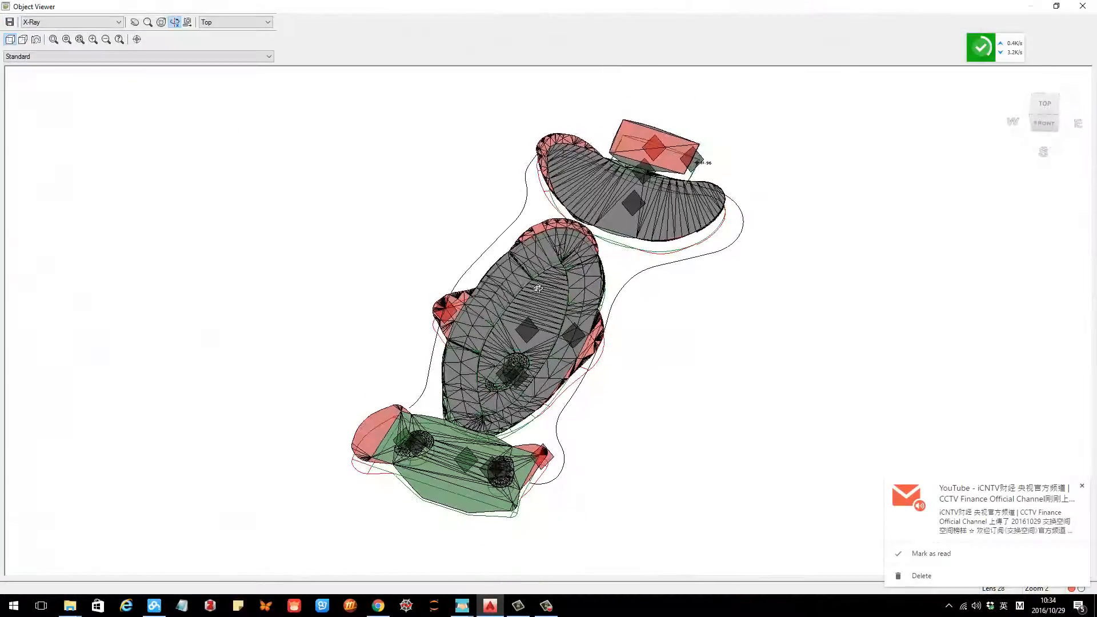
drag(591, 329, 607, 306)
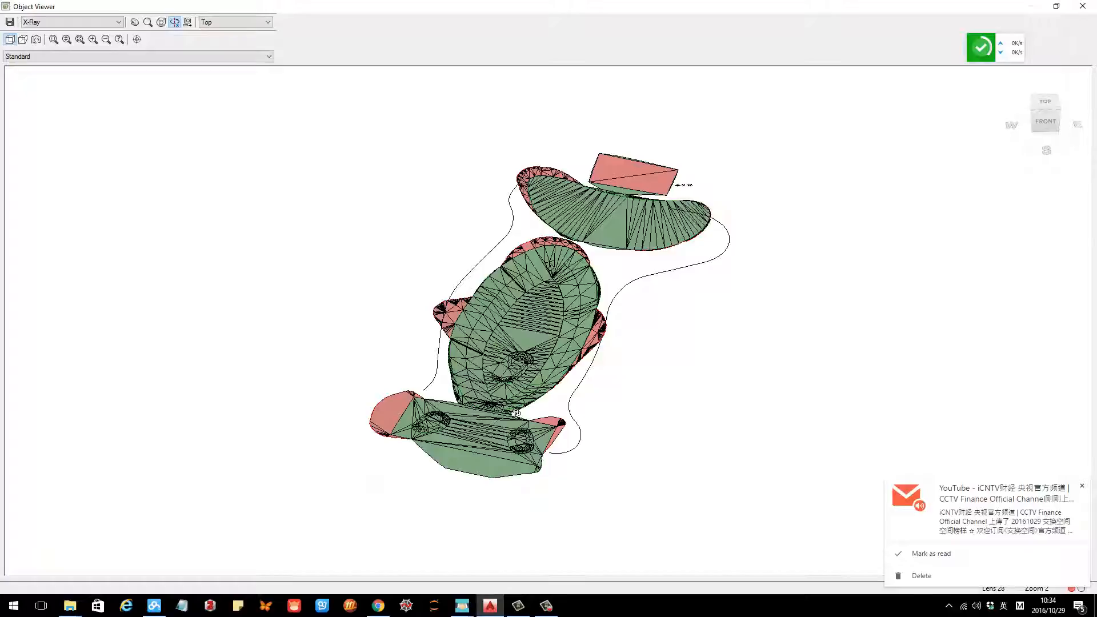
drag(539, 370, 608, 345)
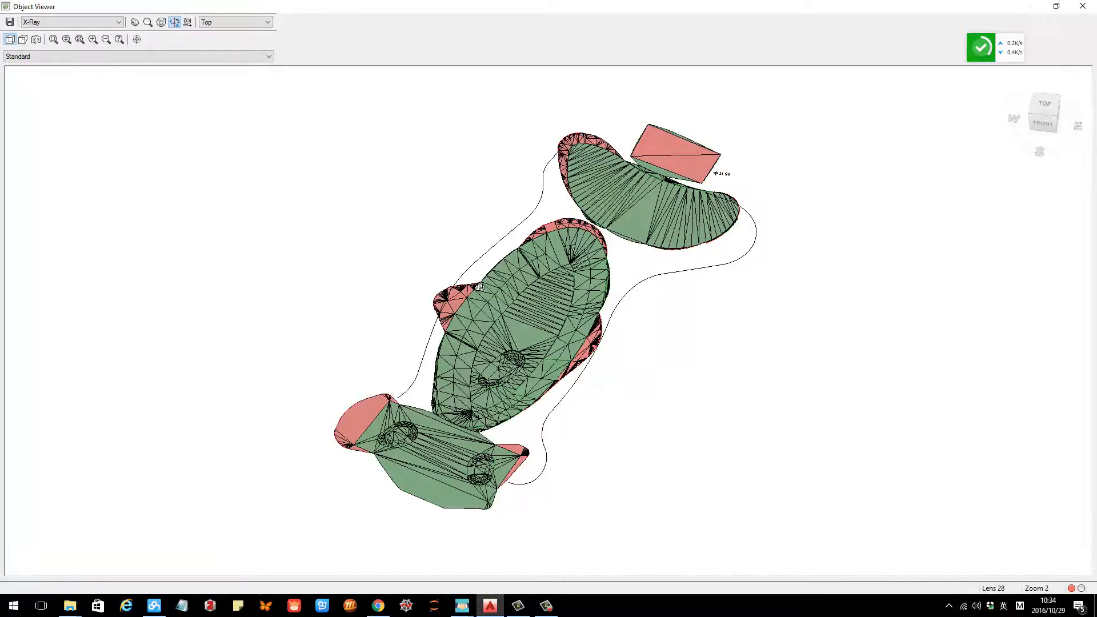
key(Escape)
Step: Create a surface from Grading Group 1 on Site 1, naming the new TIN surface proposed
scroll(606, 341, up, 5)
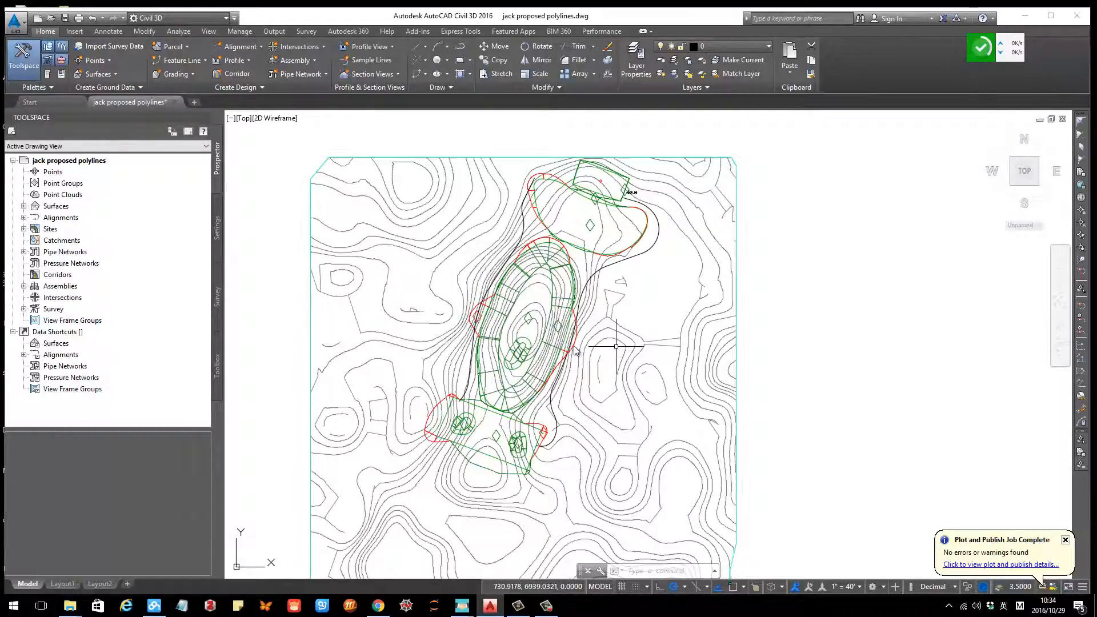
scroll(594, 324, down, 4)
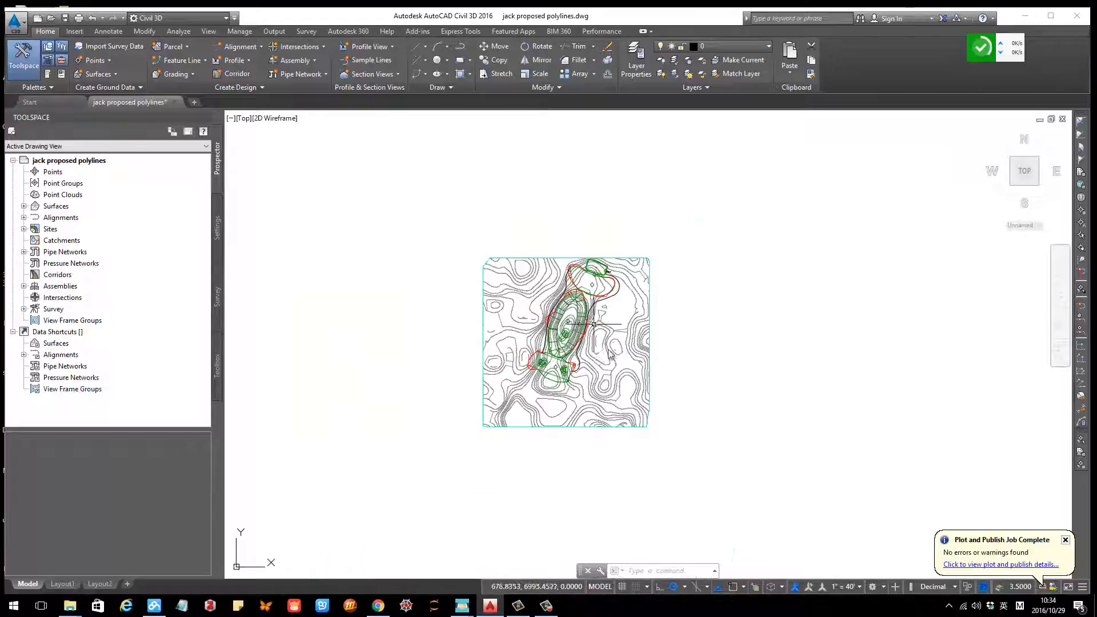
middle_drag(594, 324, 547, 305)
scroll(516, 315, up, 2)
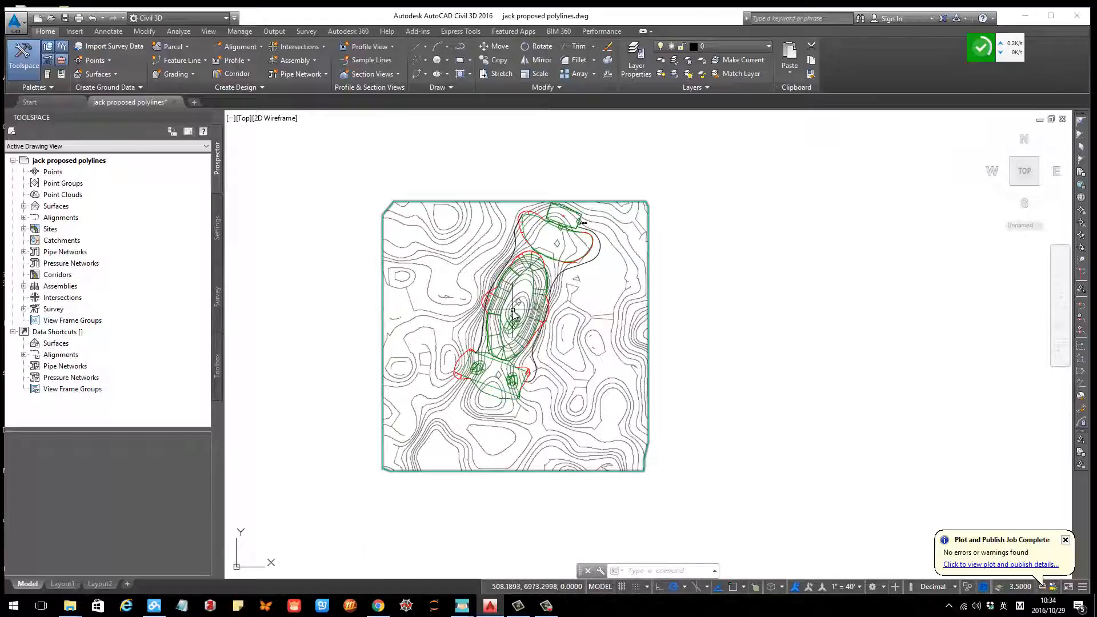
scroll(515, 302, up, 2)
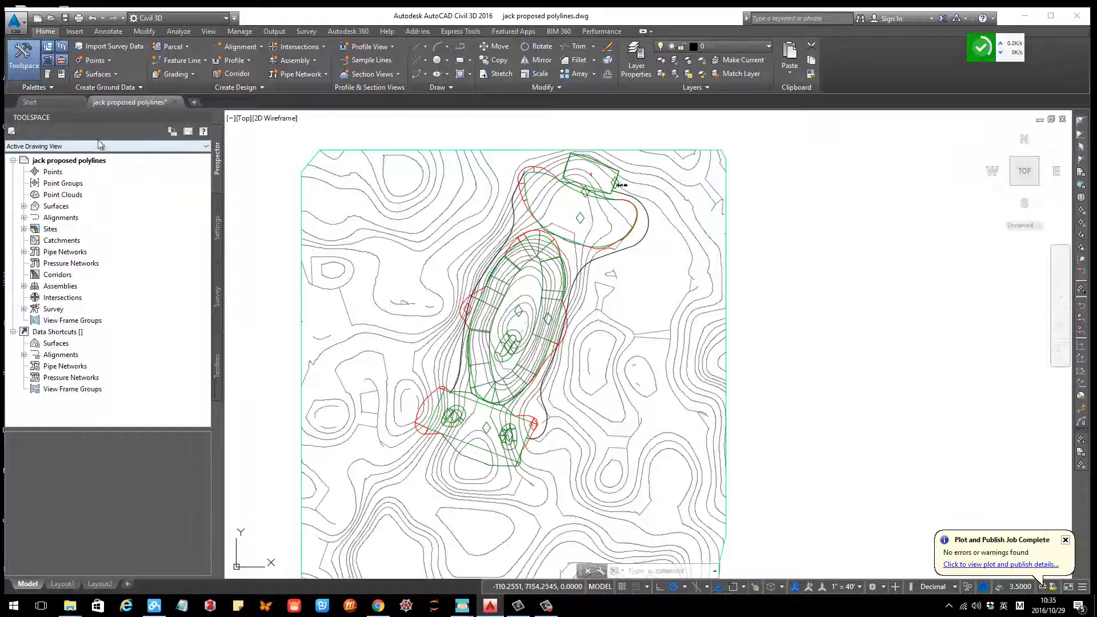
click(171, 76)
click(115, 74)
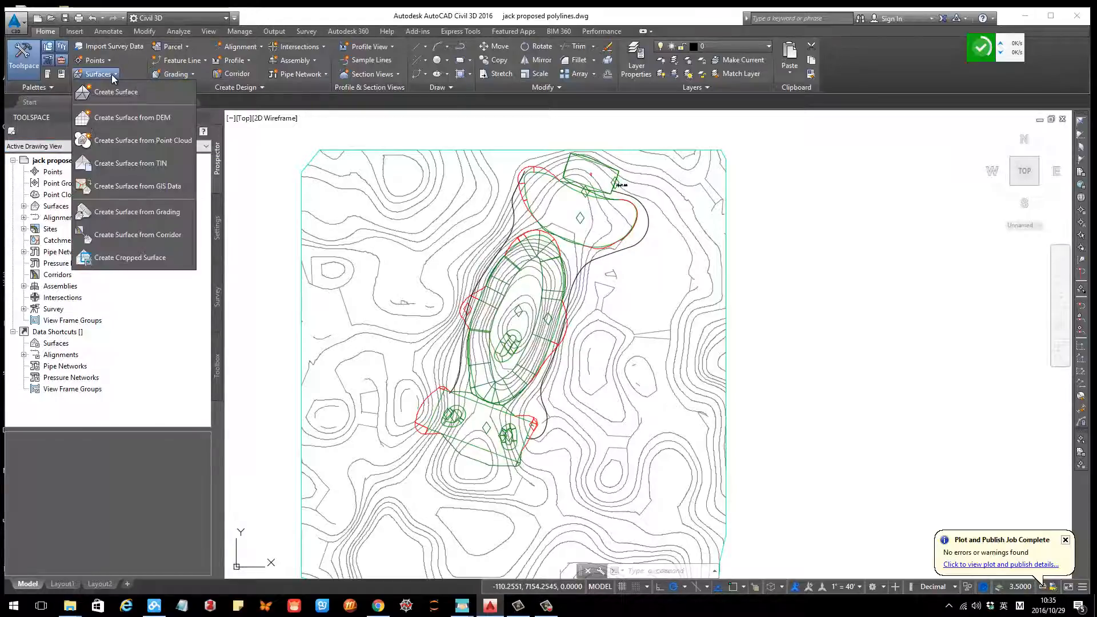
click(137, 213)
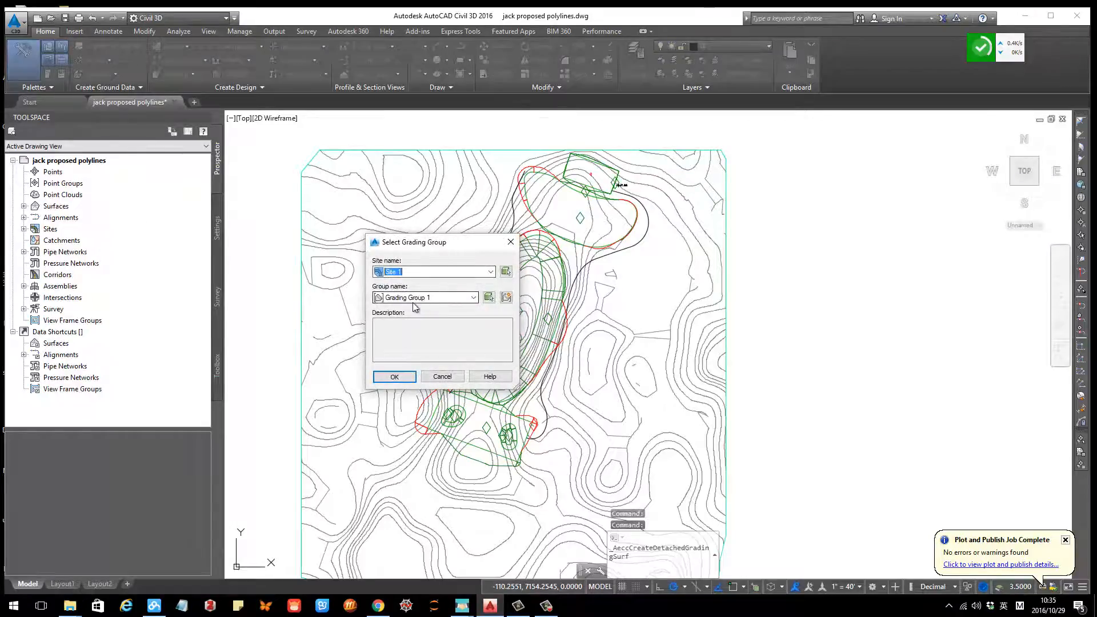
click(396, 378)
click(444, 235)
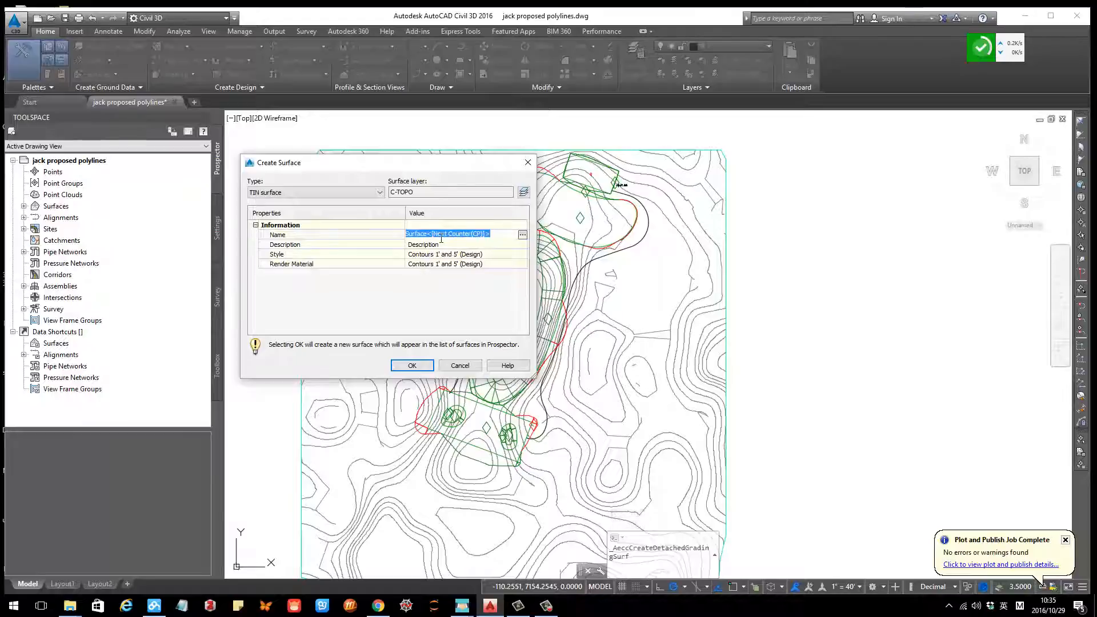
text(proposed)
key(Return)
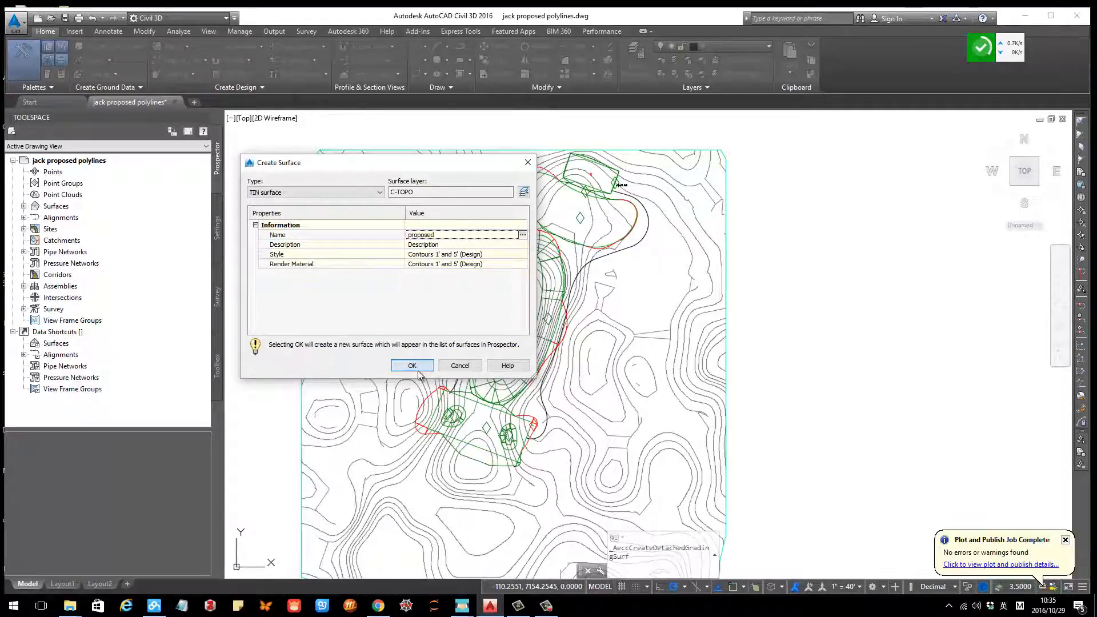
click(418, 371)
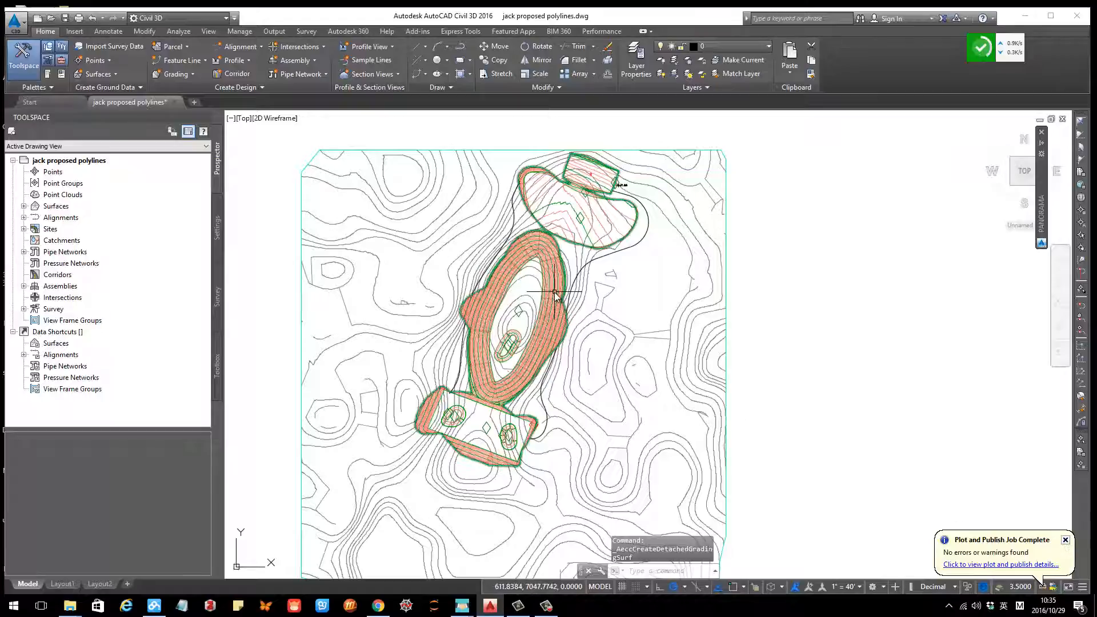
Step: Select the proposed surface and inspect it in the Object Viewer, then close the viewer
click(555, 293)
right_click(667, 282)
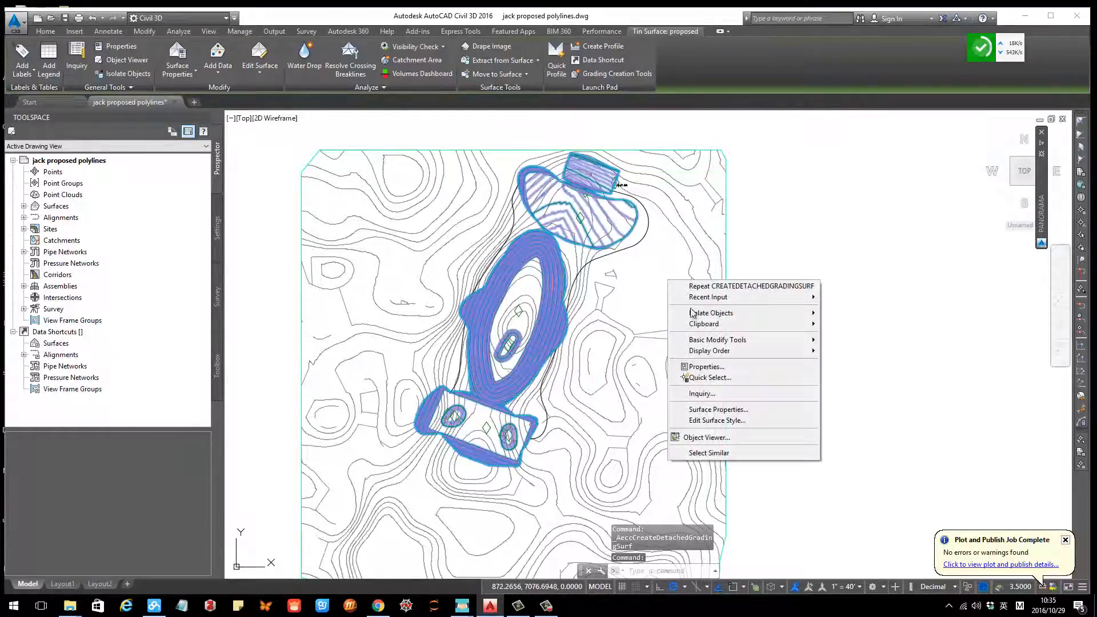
click(668, 236)
scroll(582, 182, up, 4)
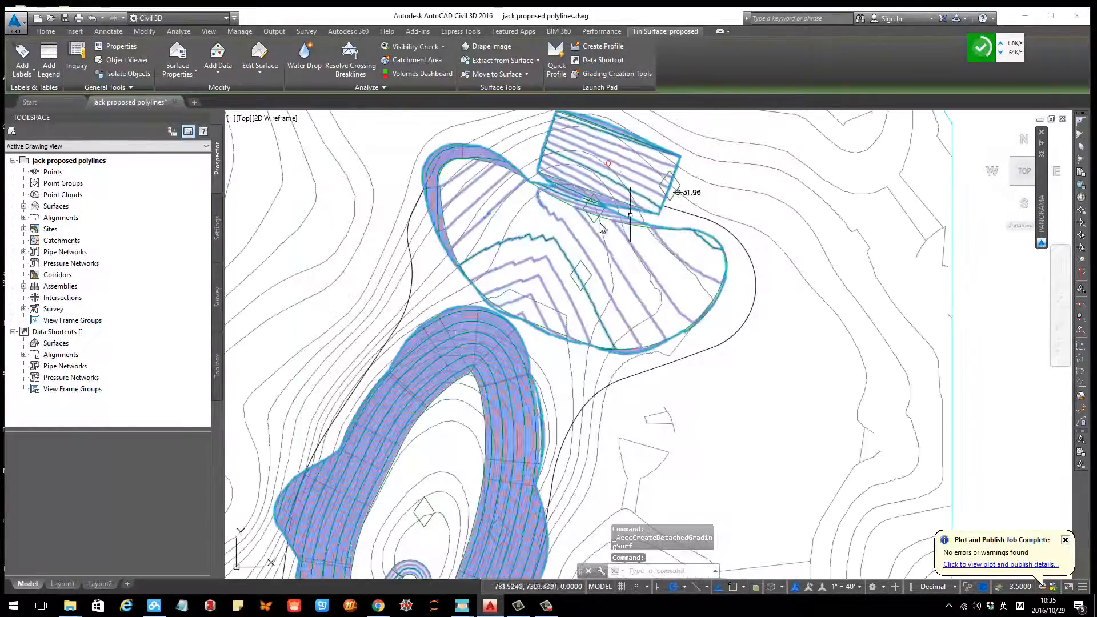
scroll(540, 286, down, 4)
middle_drag(537, 355, 535, 352)
scroll(535, 352, up, 2)
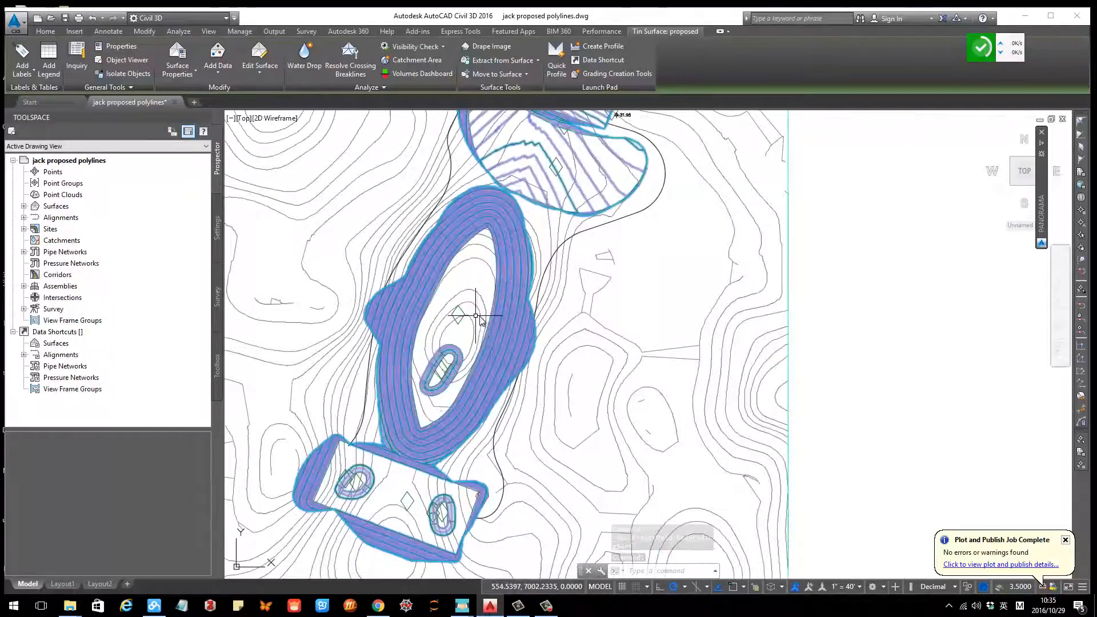
right_click(514, 325)
click(552, 482)
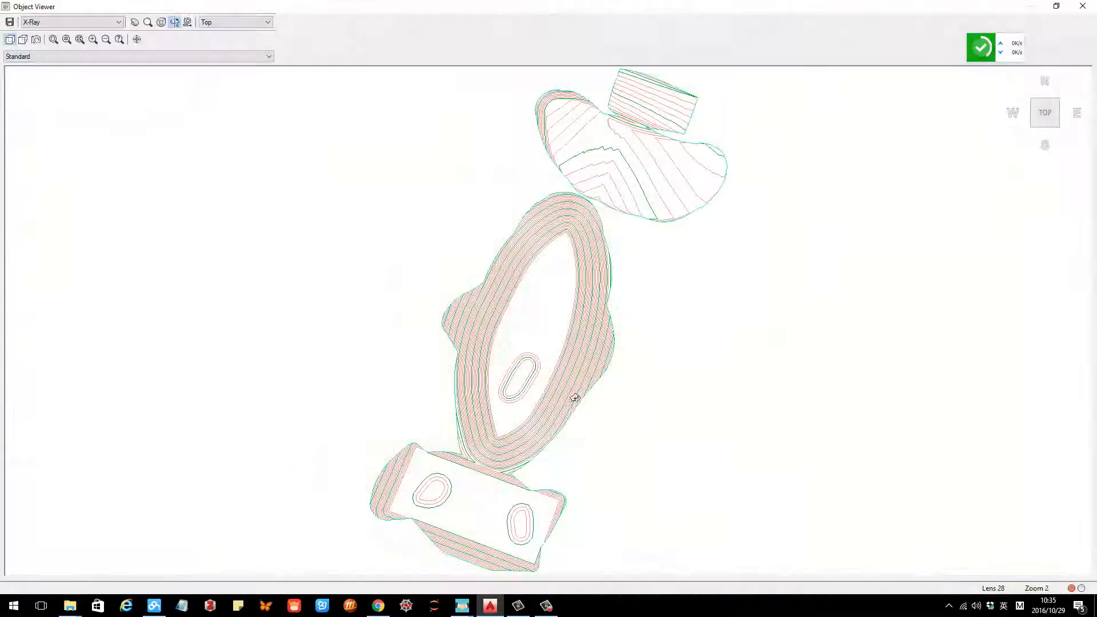
mouse_move(577, 379)
mouse_down()
mouse_move(558, 370)
mouse_move(550, 387)
mouse_move(501, 343)
mouse_move(521, 385)
mouse_move(563, 314)
mouse_move(686, 314)
mouse_move(635, 302)
mouse_move(570, 380)
mouse_up()
key(Escape)
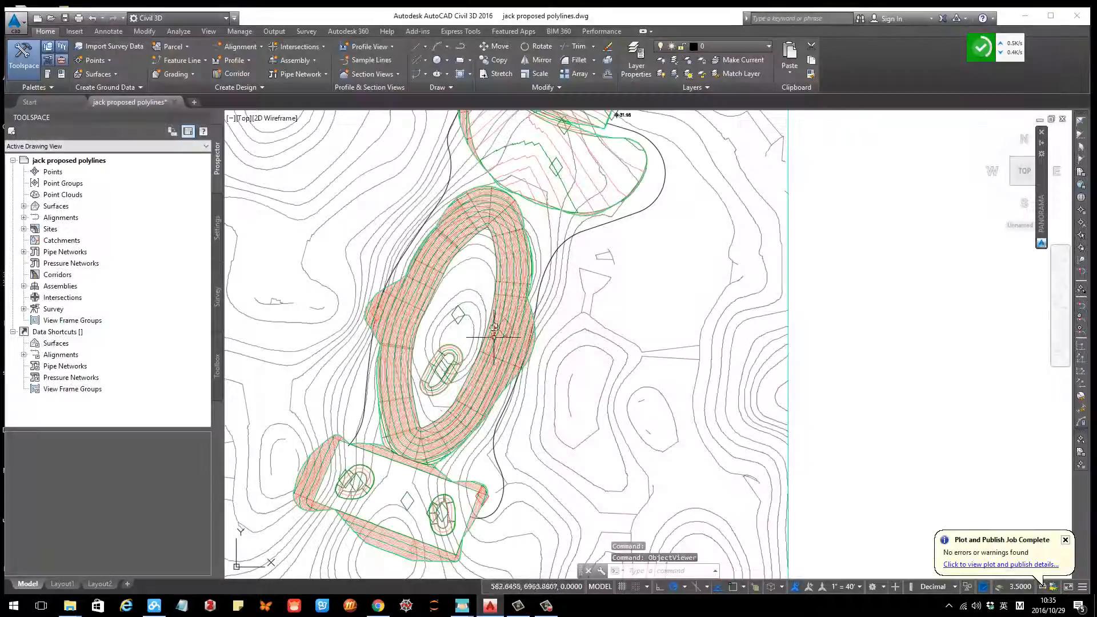
Step: Expand and select the Surfaces collection in the Prospector to list the drawing's surfaces
middle_drag(504, 291, 521, 368)
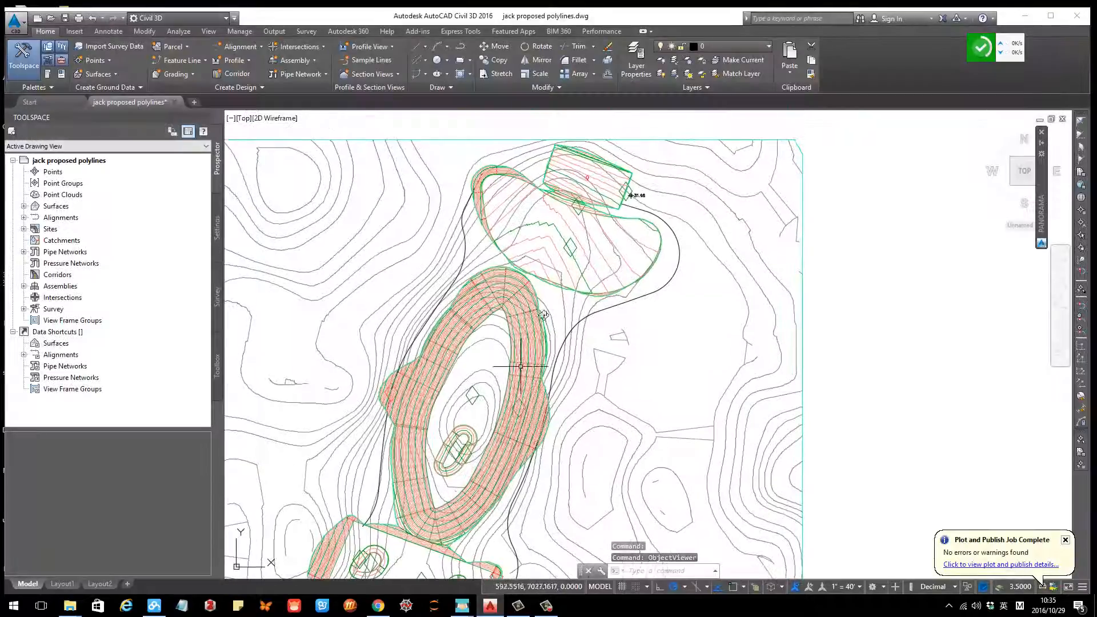
click(24, 206)
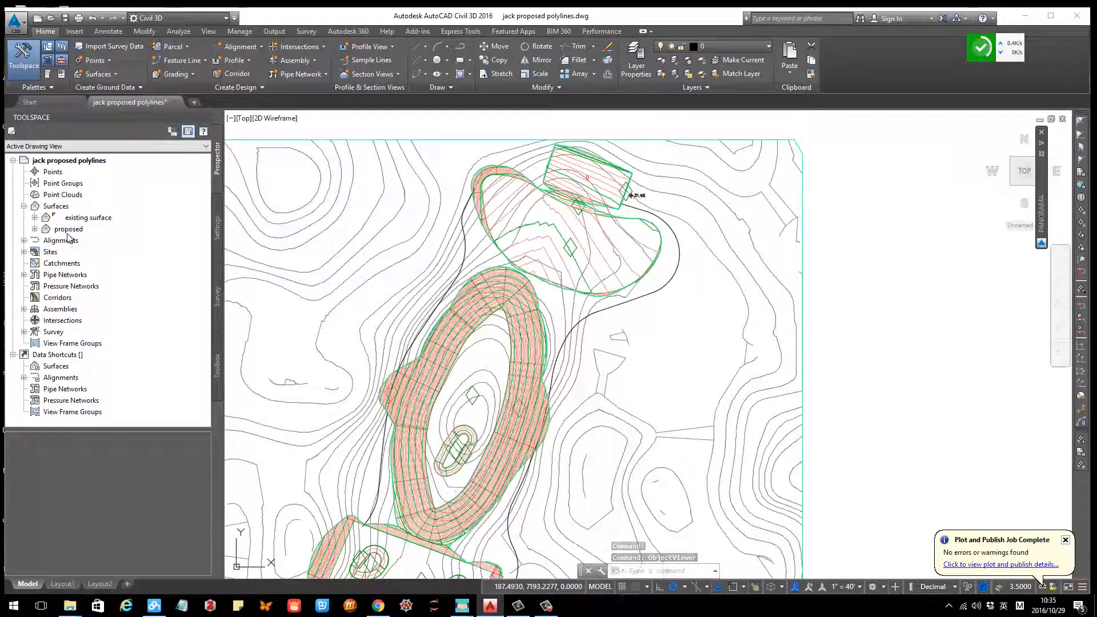
click(53, 207)
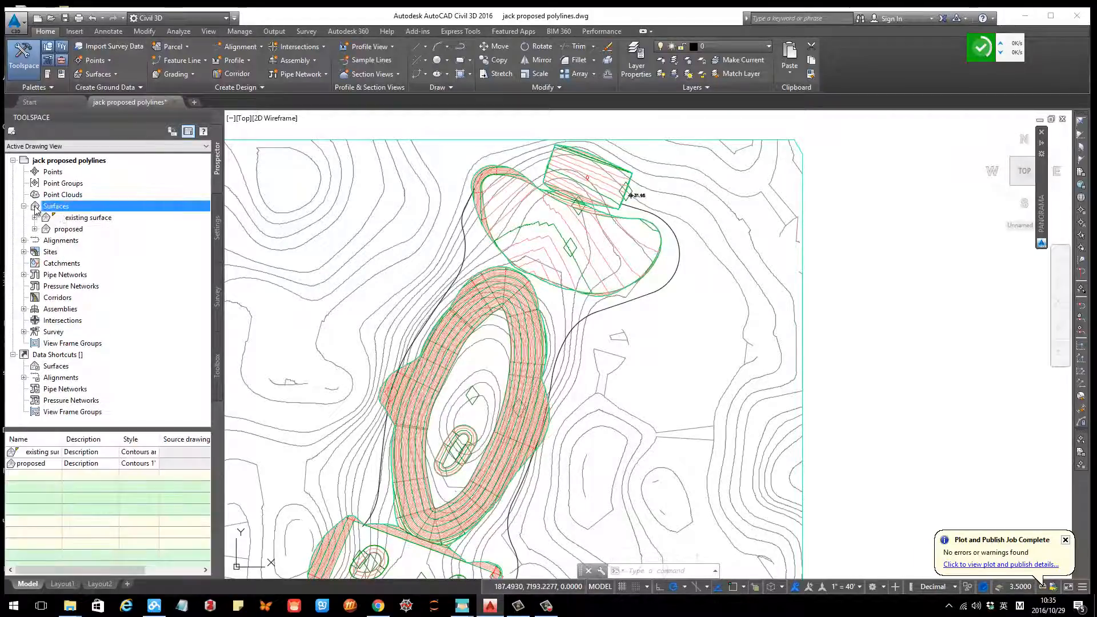
scroll(415, 312, down, 4)
middle_drag(458, 384, 492, 360)
scroll(492, 327, up, 2)
Step: Create a new TIN surface named final_surface from the Surfaces collection and expand its tree
right_click(56, 206)
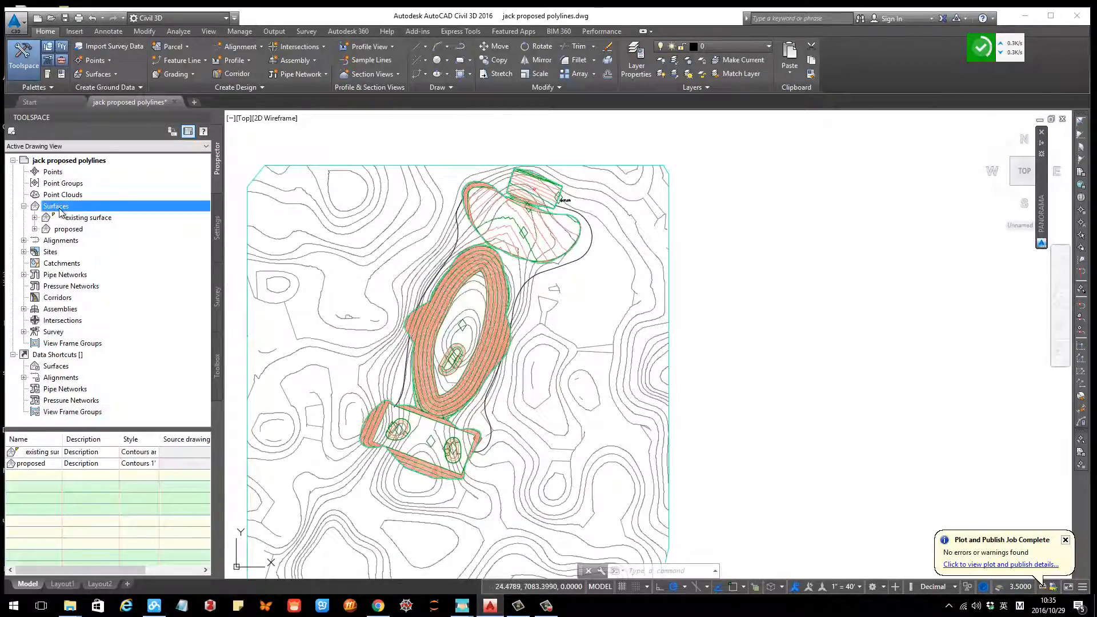
click(114, 216)
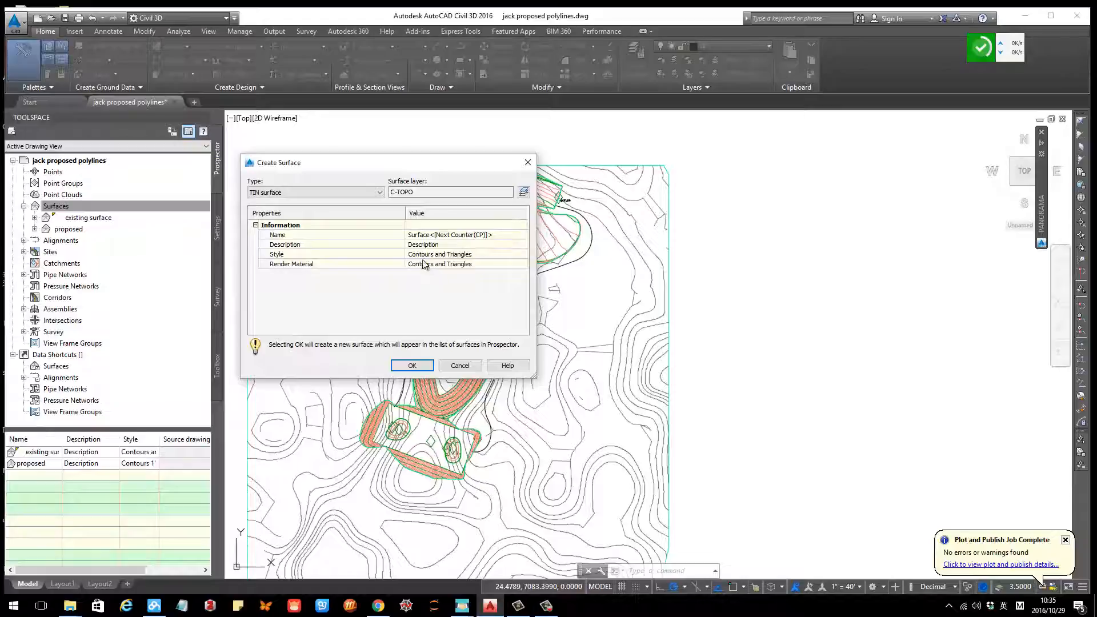
click(438, 235)
text(final_surface)
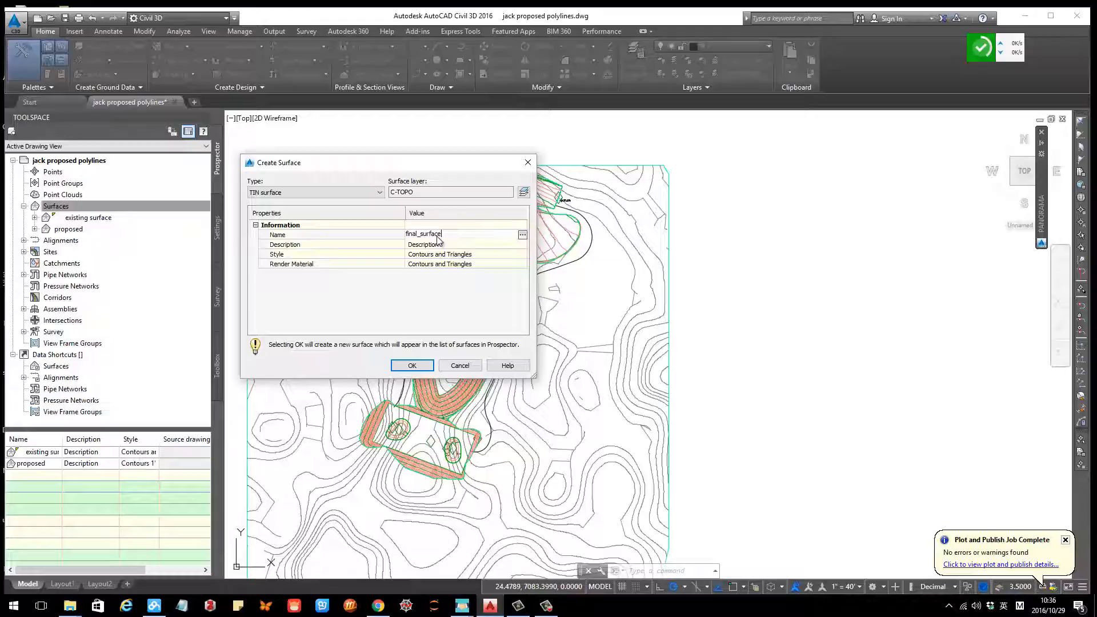
key(Return)
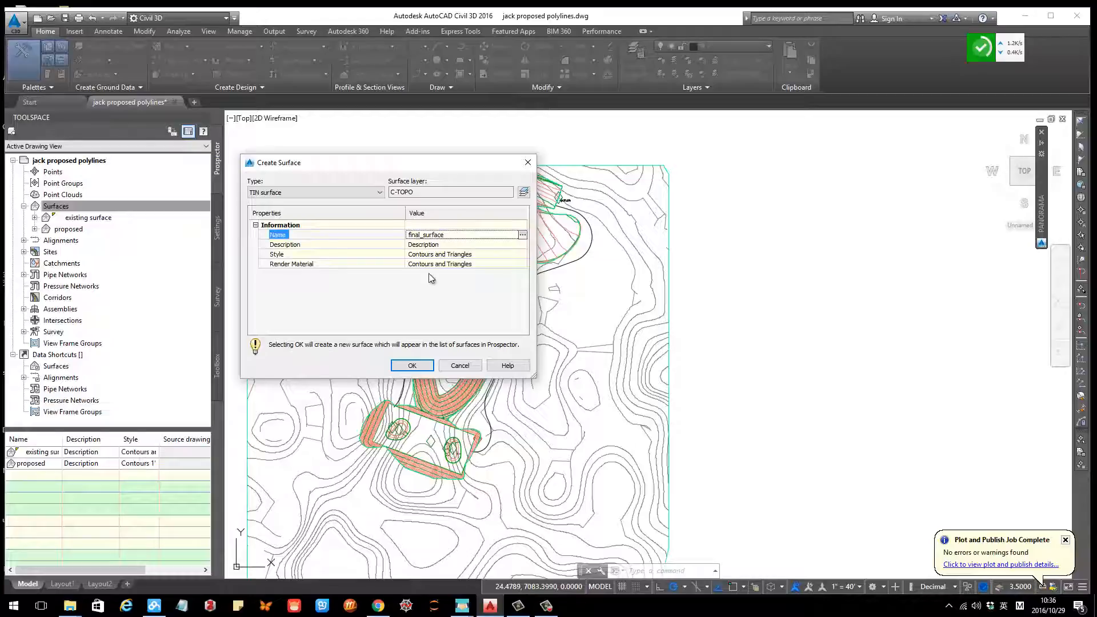
click(412, 366)
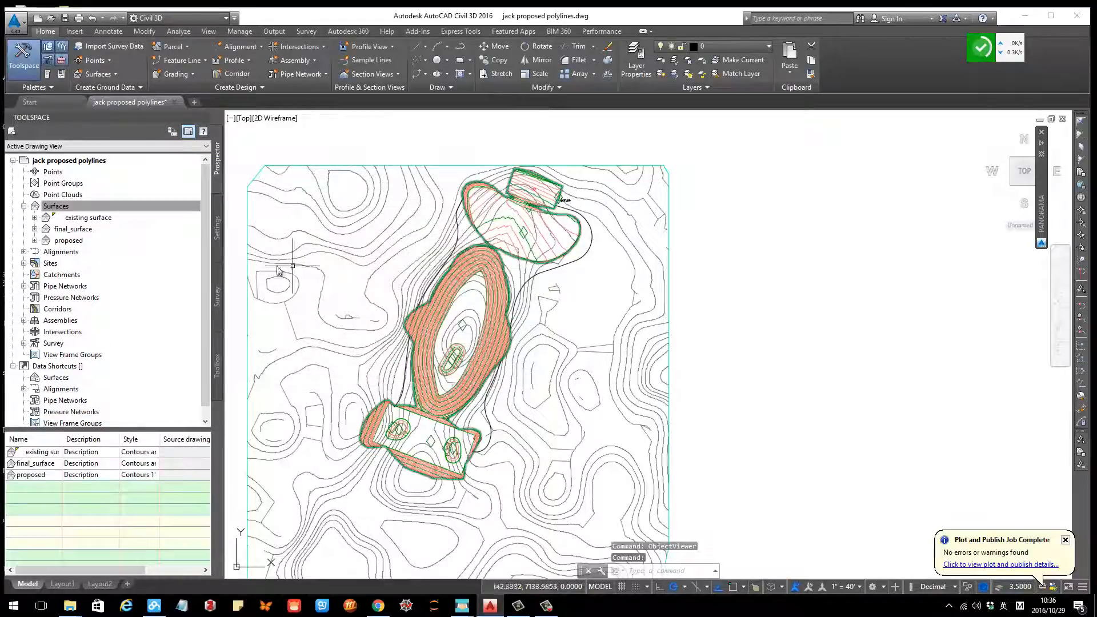
click(35, 229)
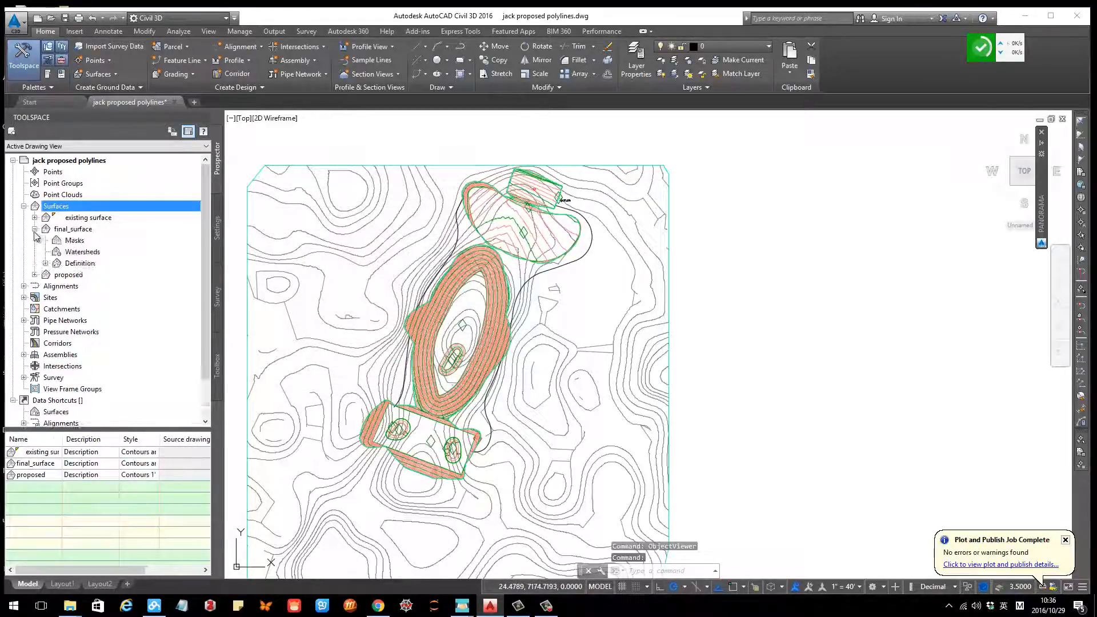
Step: Paste the existing surface into the Edits of final_surface's definition
double_click(35, 230)
click(46, 263)
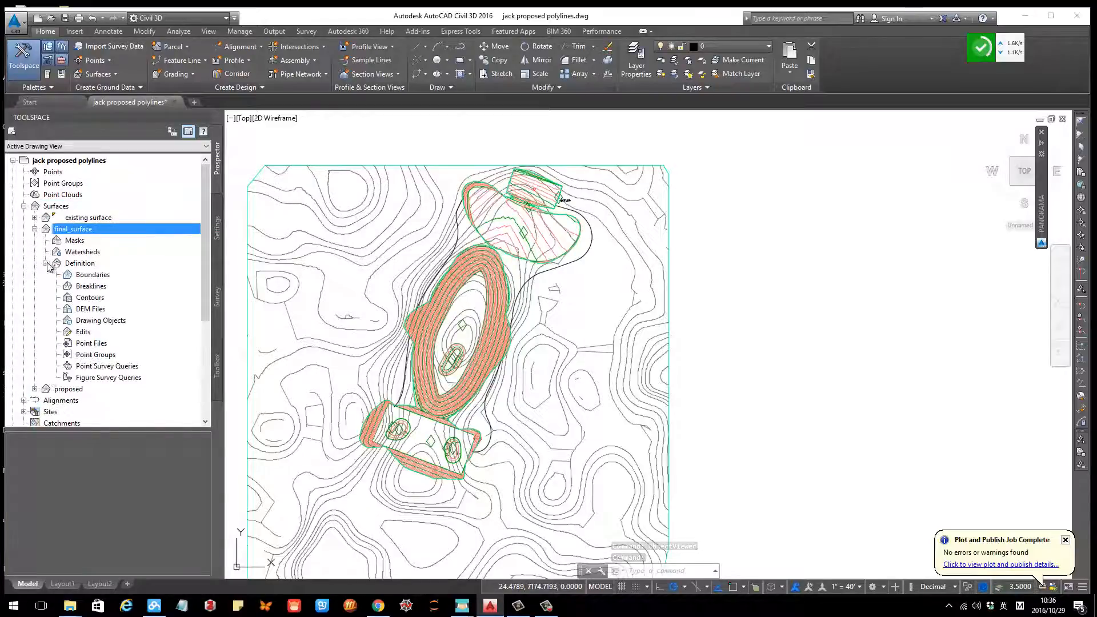
double_click(48, 265)
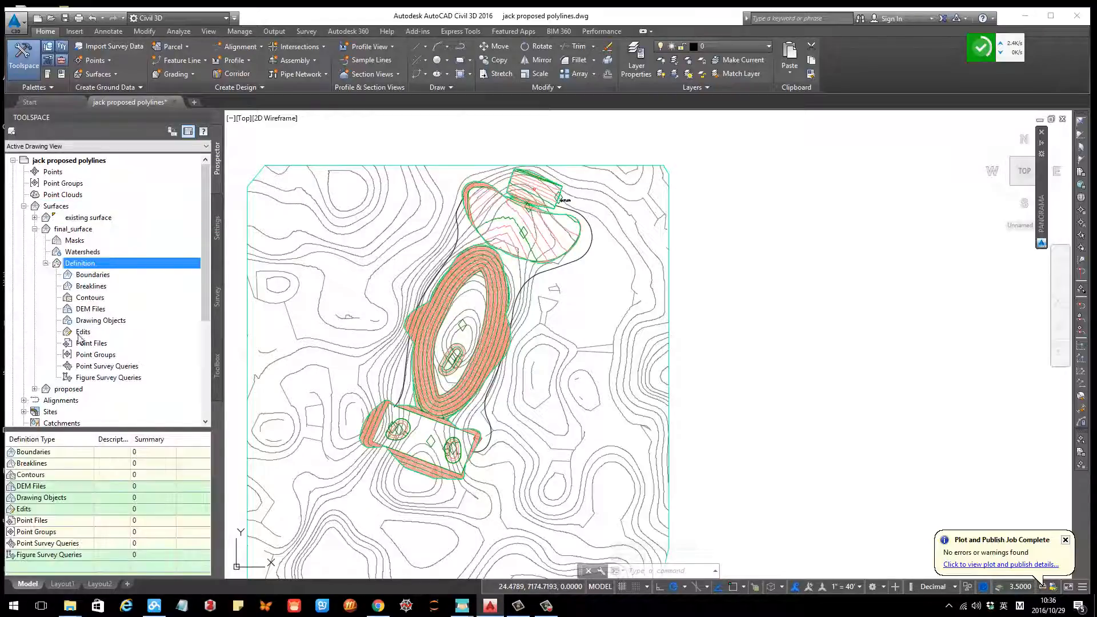
click(550, 328)
key(Escape)
click(497, 275)
key(Escape)
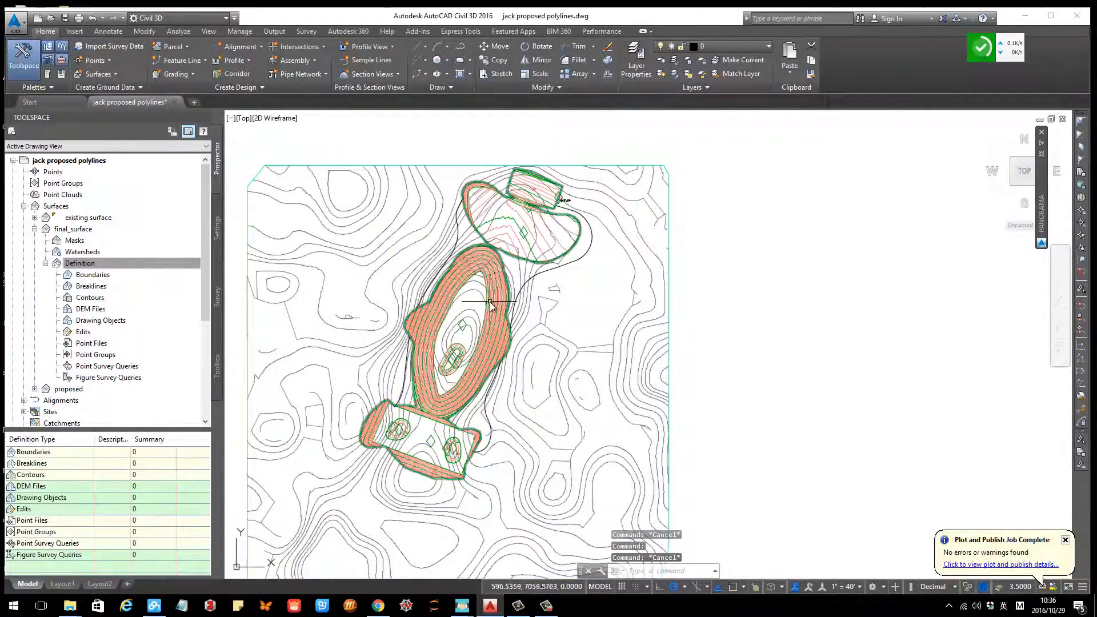
click(111, 356)
right_click(87, 338)
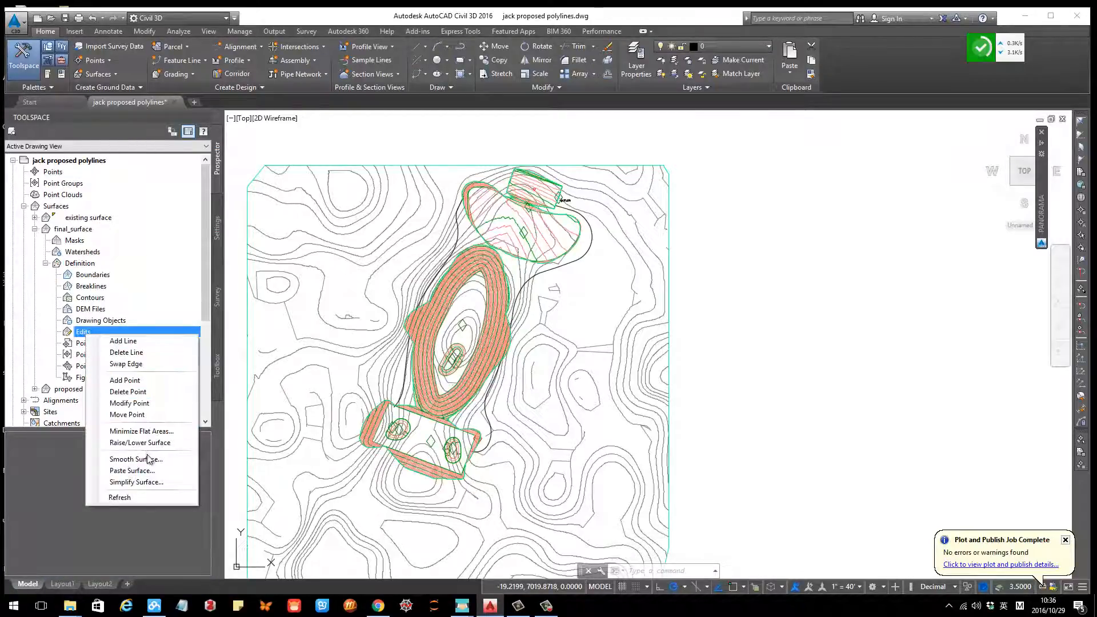
click(132, 471)
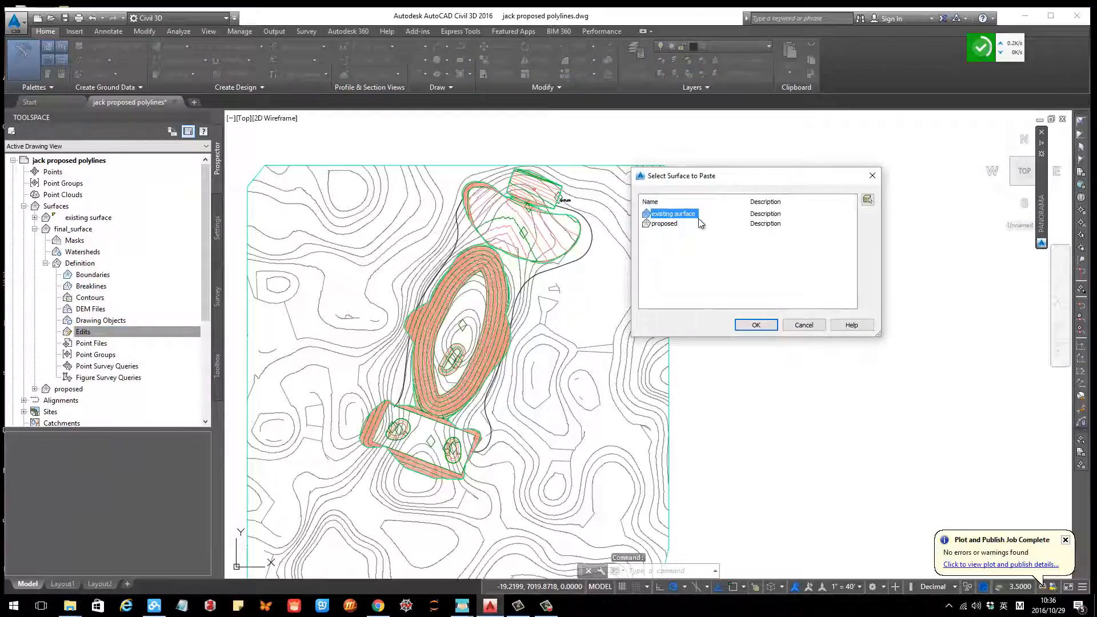
click(663, 225)
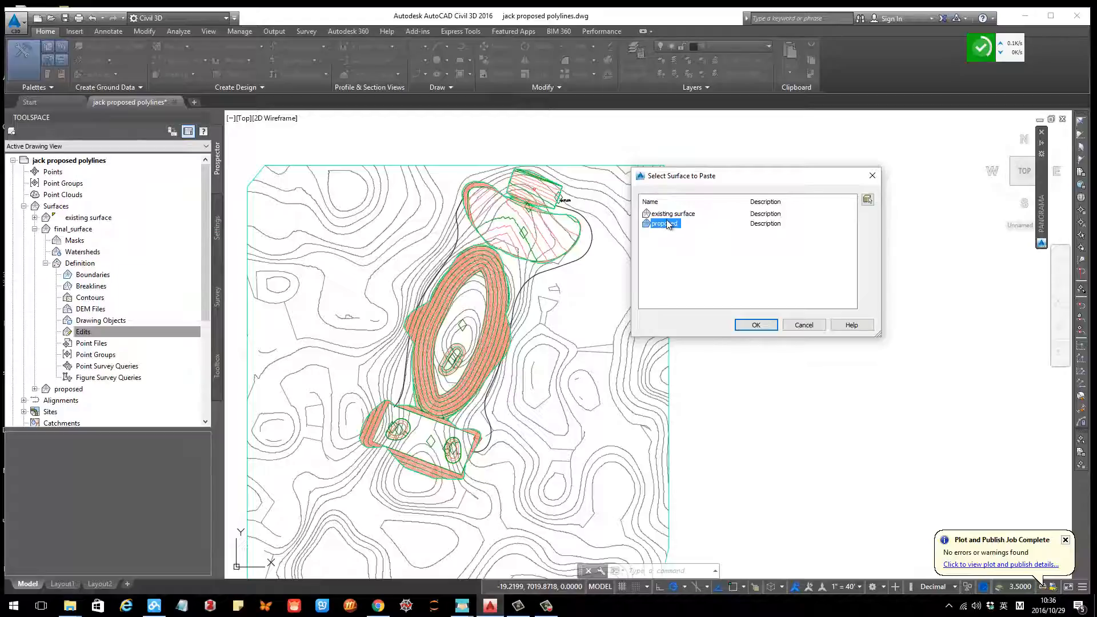
click(669, 214)
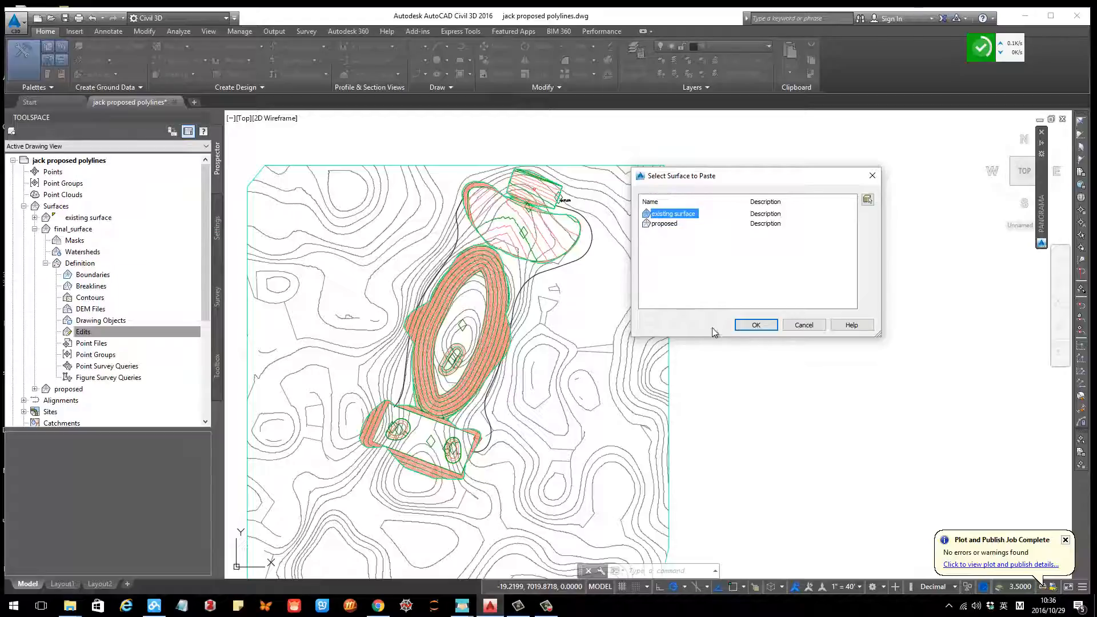
click(746, 329)
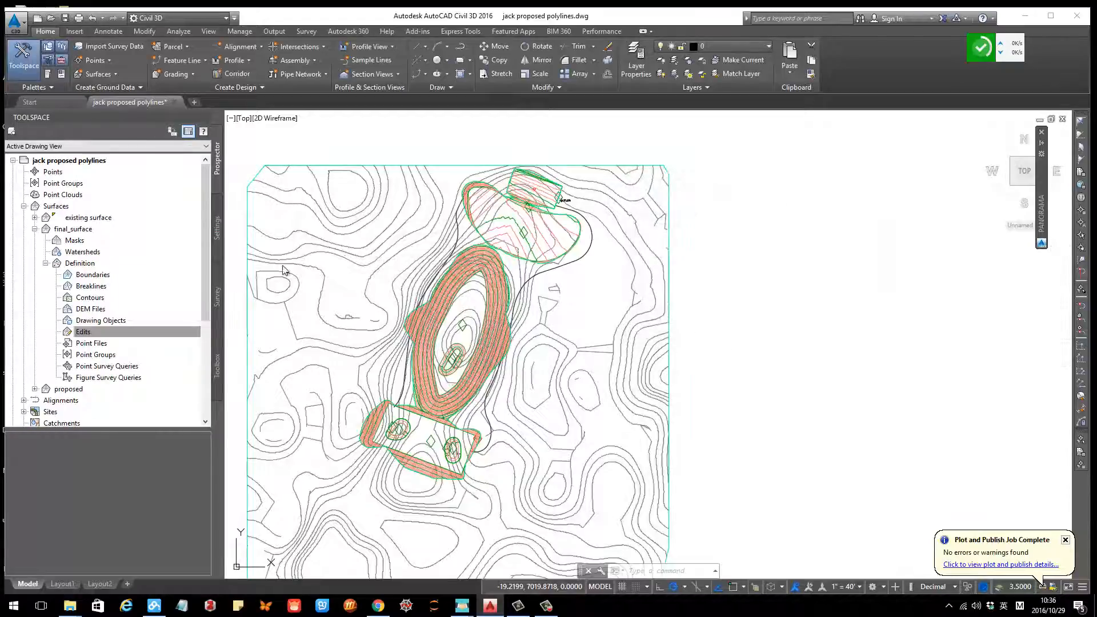
Step: Paste the proposed surface into final_surface's Edits as well
click(83, 333)
right_click(82, 333)
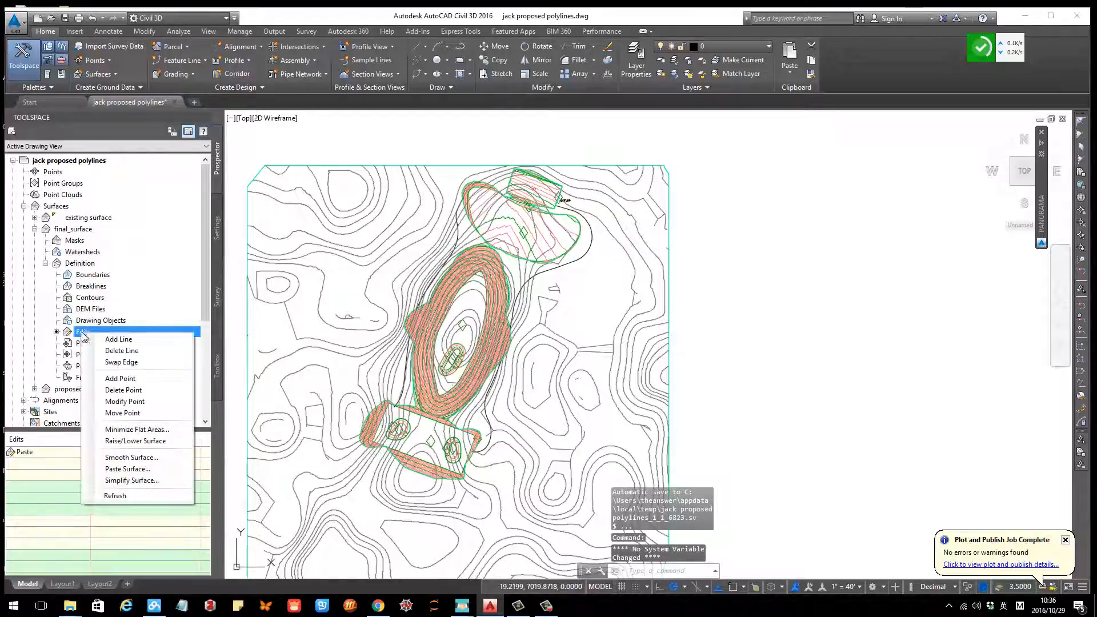
click(117, 465)
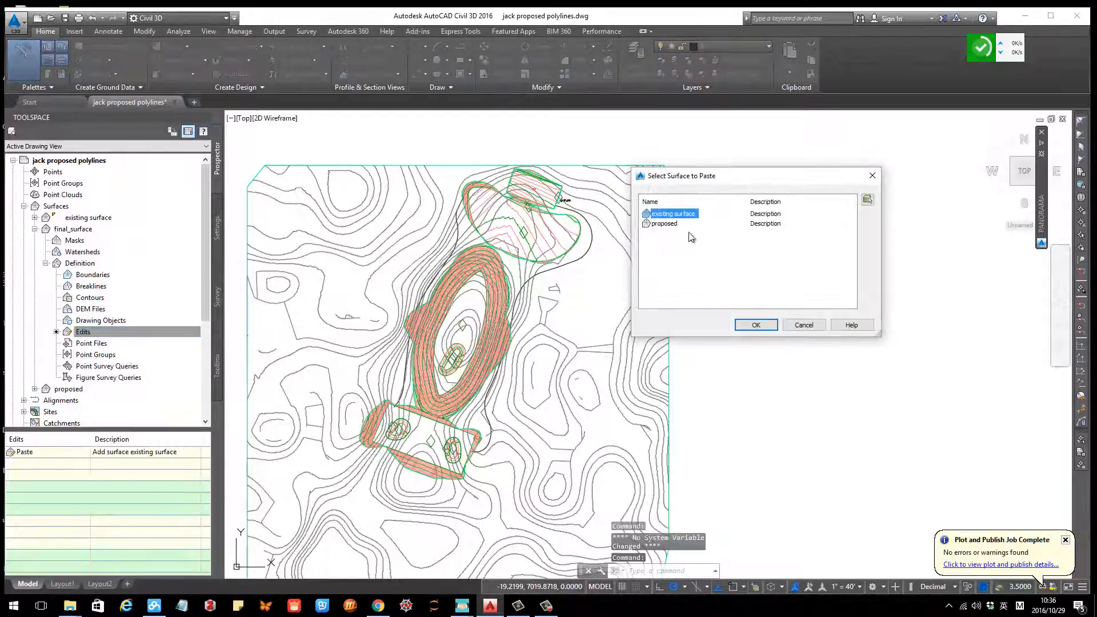
click(763, 325)
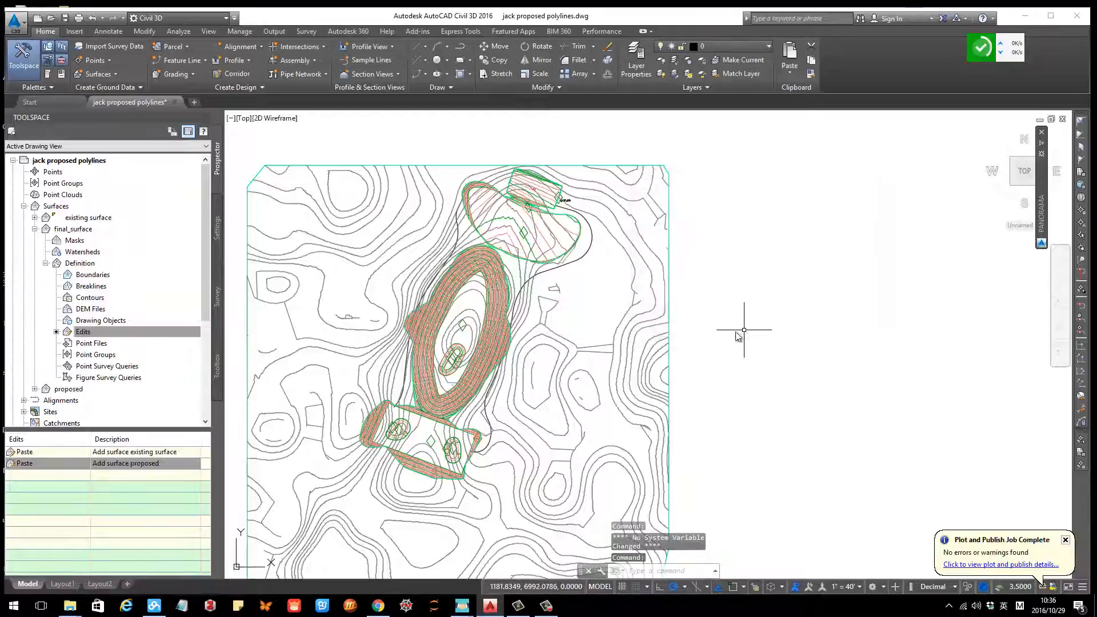
Step: Select the final_surface in the drawing and inspect it in the Object Viewer, then close the viewer
key(Escape)
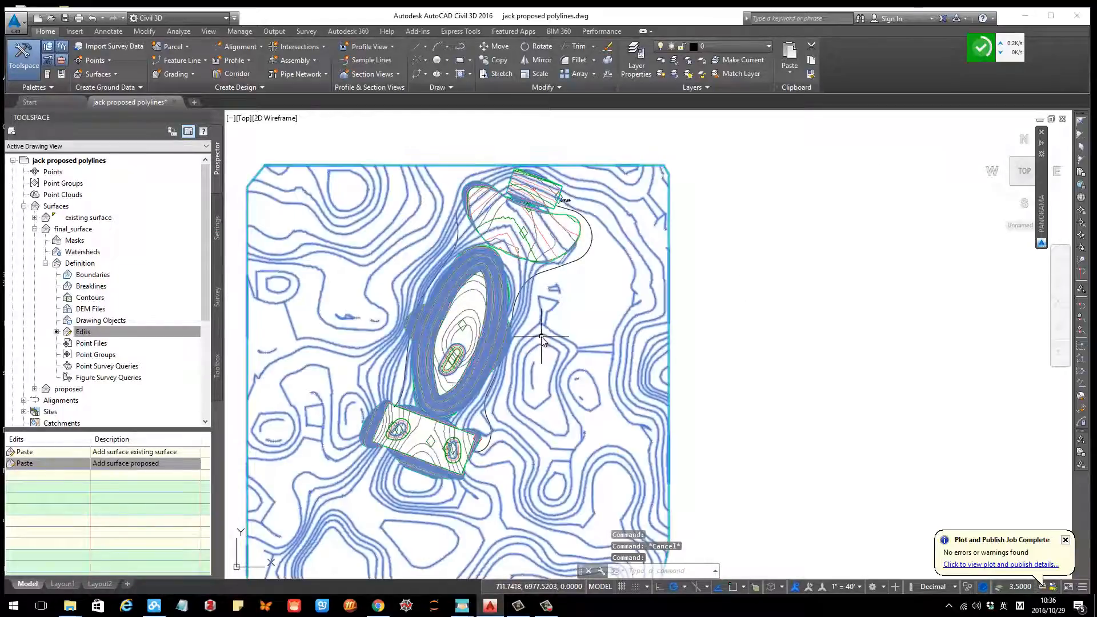
click(541, 337)
right_click(540, 338)
click(598, 495)
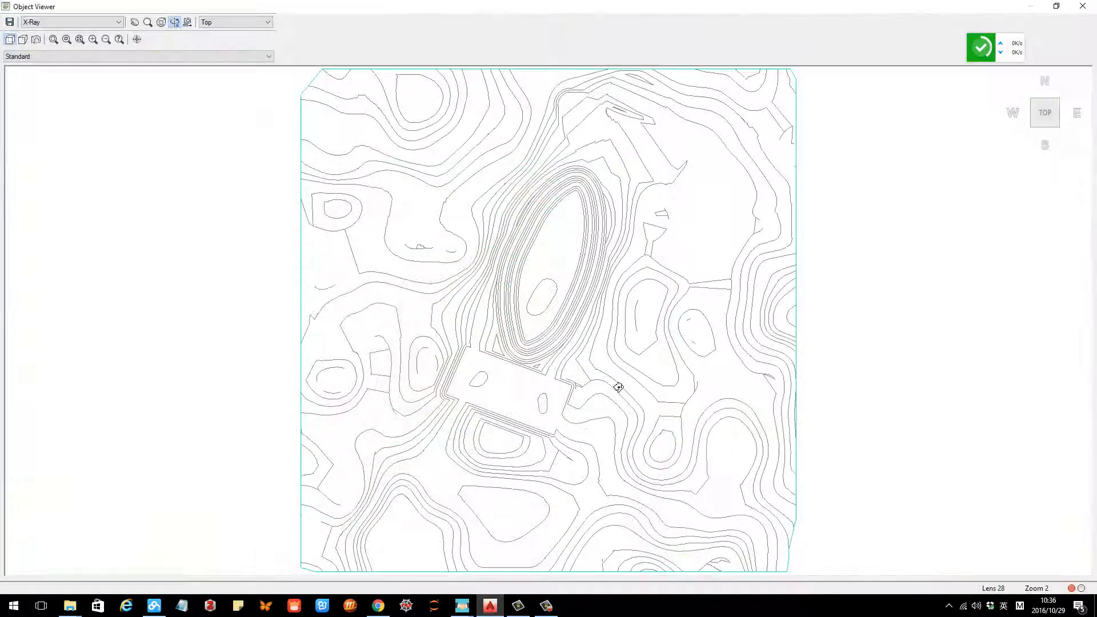
mouse_move(618, 387)
mouse_down()
mouse_move(581, 305)
mouse_move(466, 360)
mouse_move(509, 296)
mouse_move(501, 380)
mouse_move(564, 286)
mouse_move(560, 326)
mouse_up()
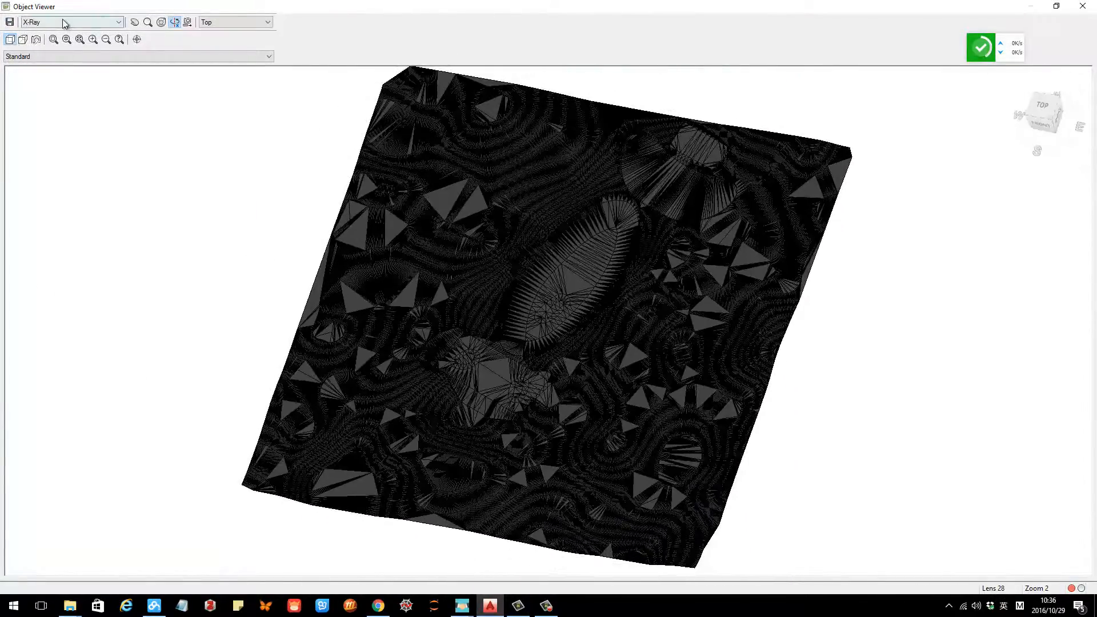
click(65, 23)
click(45, 40)
mouse_move(546, 283)
mouse_down()
mouse_move(484, 276)
mouse_move(657, 232)
mouse_move(585, 253)
mouse_move(388, 272)
mouse_move(527, 309)
mouse_up()
key(Escape)
Step: Set the proposed surface's style to _No Display in its surface properties
scroll(483, 295, down, 2)
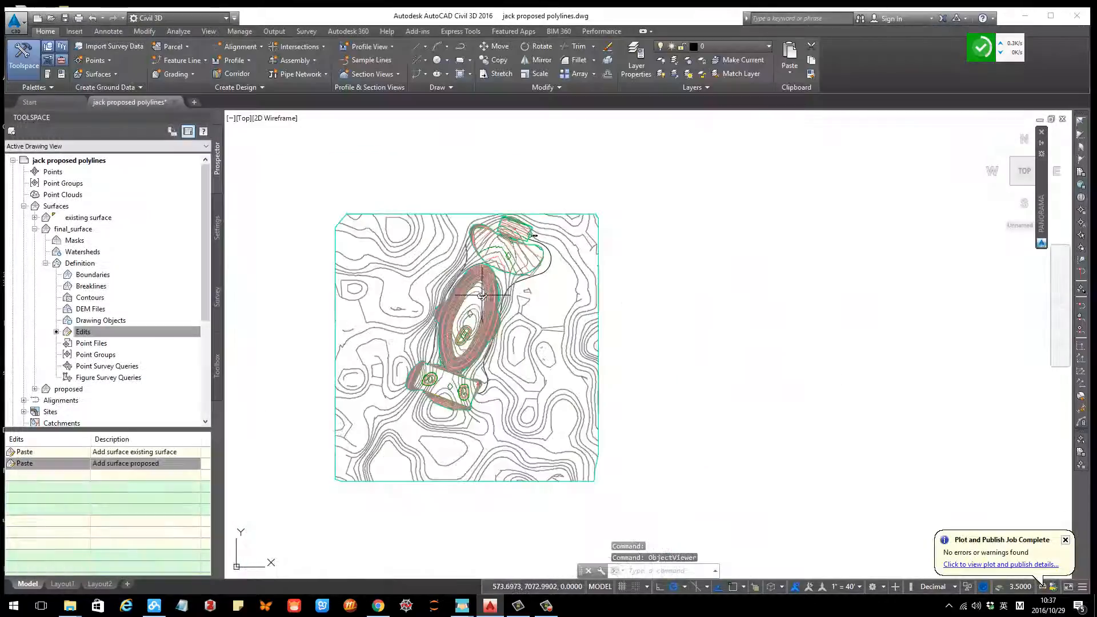
scroll(494, 289, up, 2)
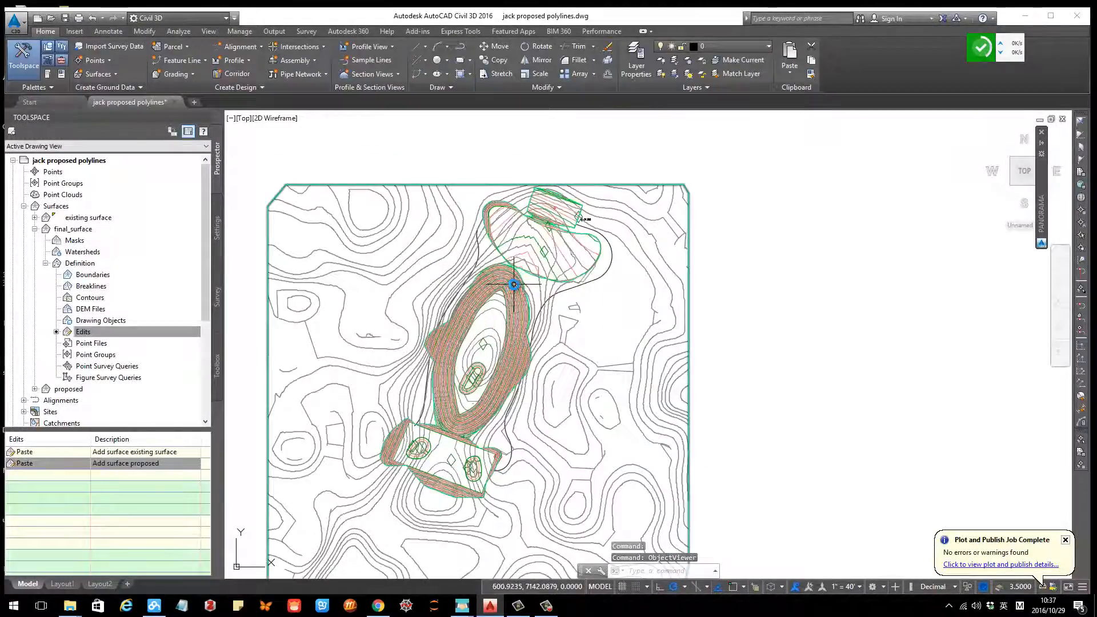
scroll(488, 281, down, 2)
click(35, 229)
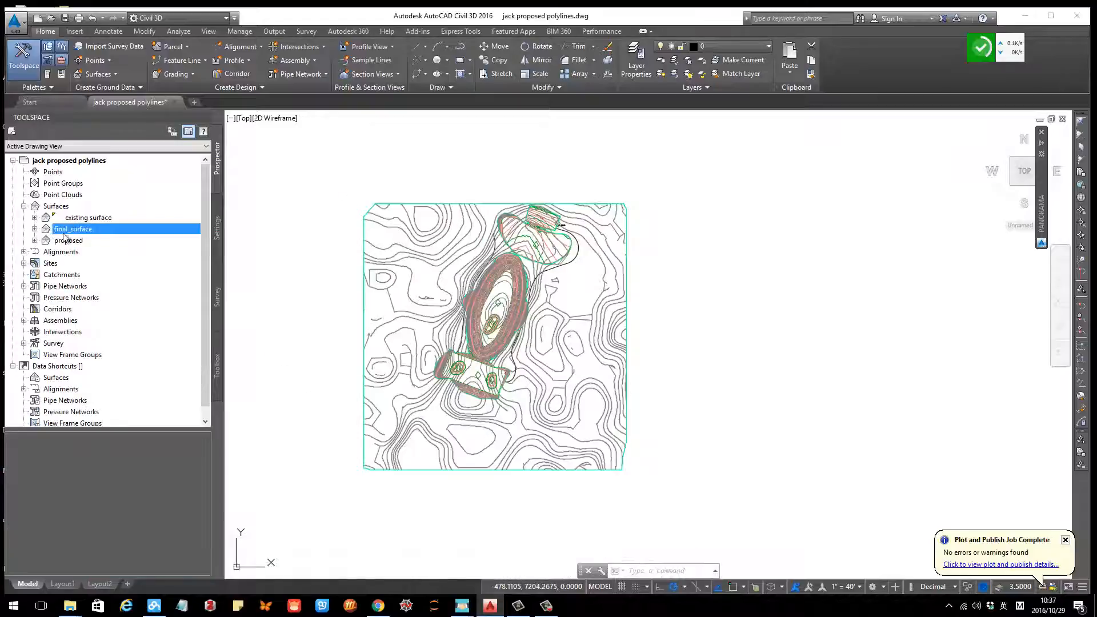
right_click(66, 240)
click(95, 252)
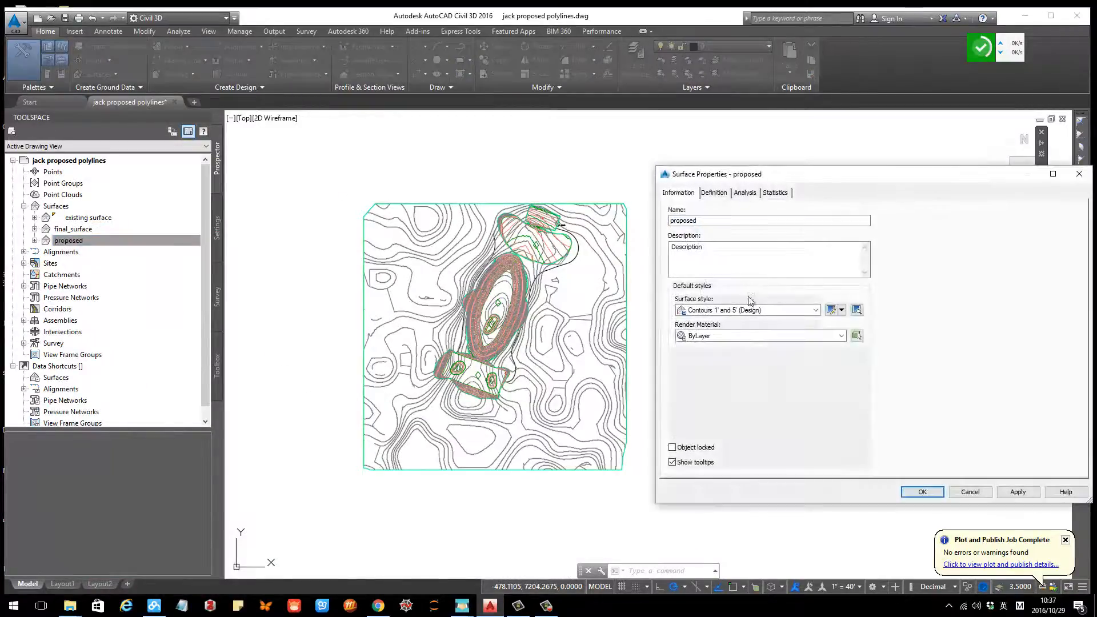
click(754, 309)
click(726, 323)
click(927, 496)
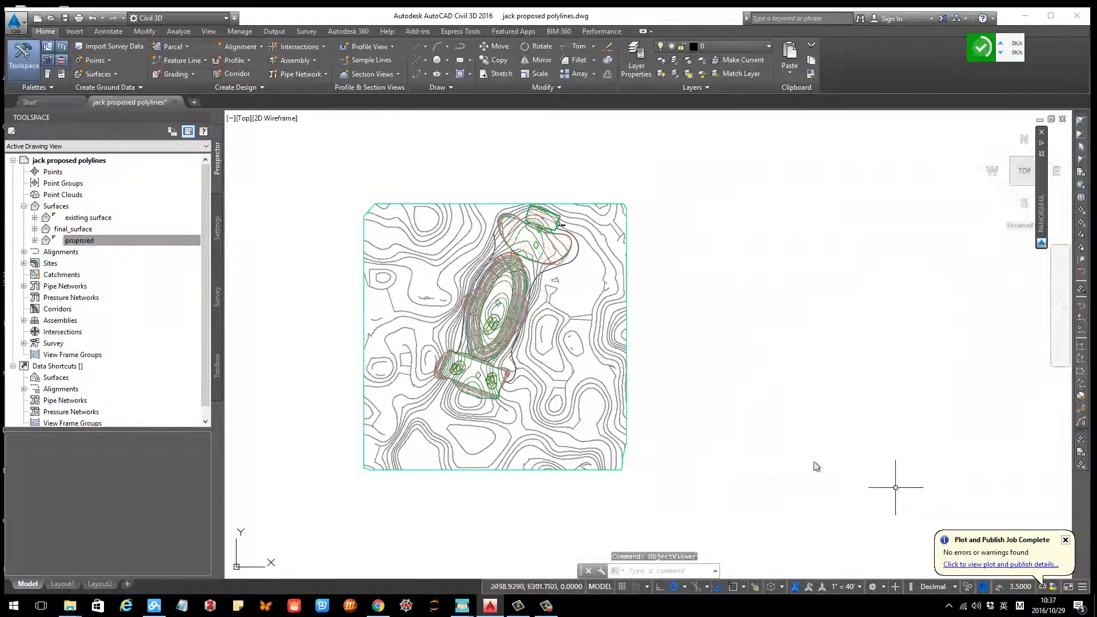
Step: Set the existing surface's style to _No Display in its surface properties
right_click(111, 219)
click(113, 222)
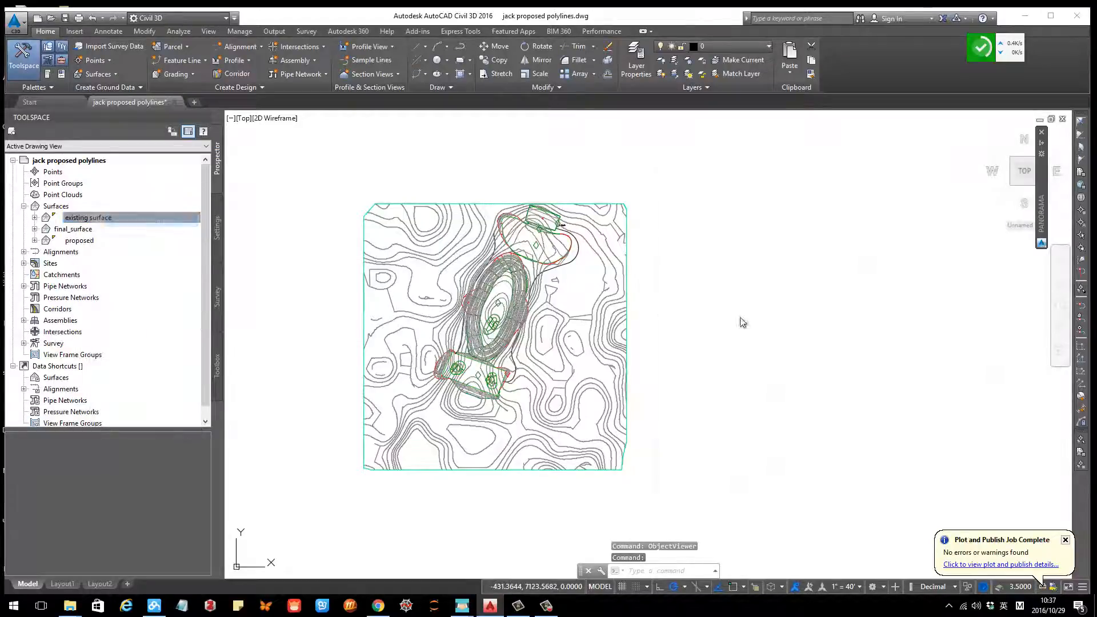
click(748, 311)
click(723, 319)
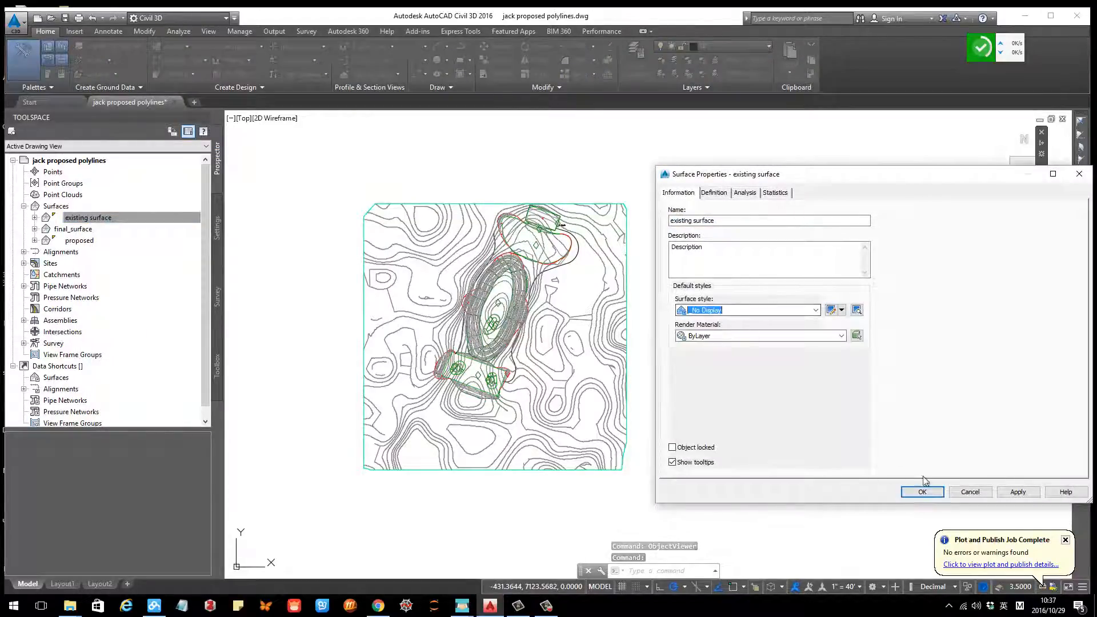
click(923, 492)
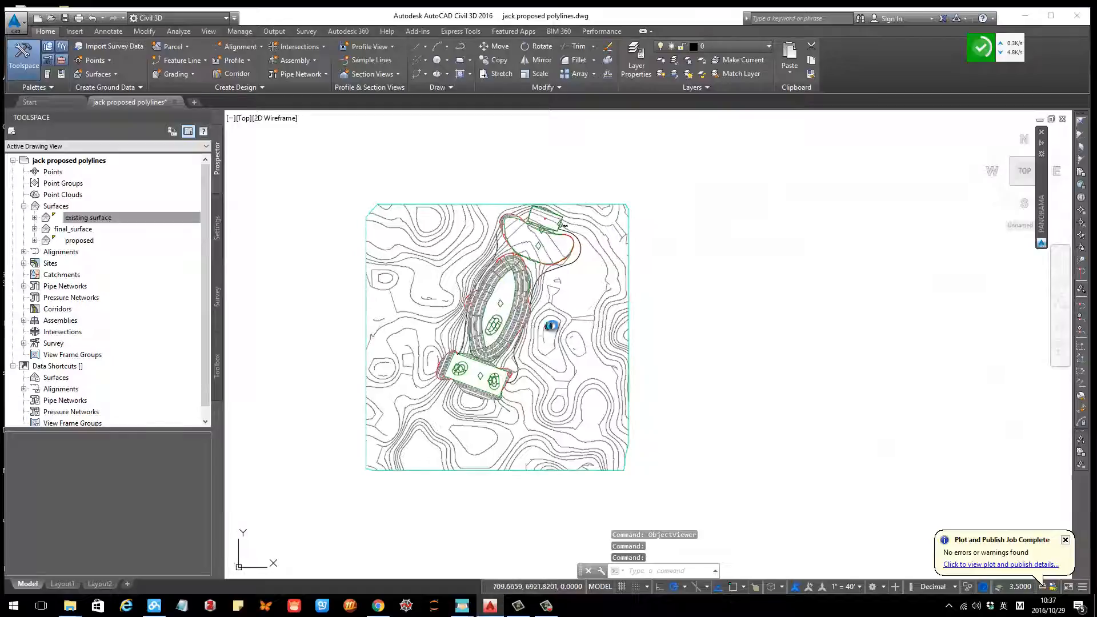
Step: Select final_surface and orbit it in 3D in the Object Viewer, then close the viewer
scroll(573, 327, up, 2)
scroll(560, 328, down, 4)
scroll(544, 332, up, 2)
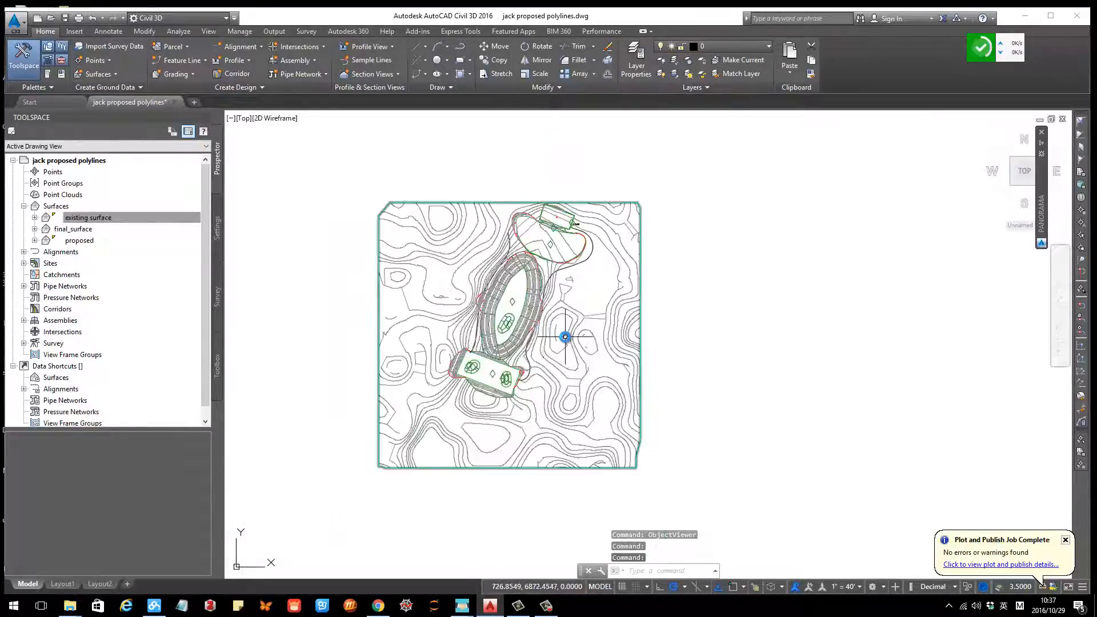
middle_drag(565, 351, 558, 348)
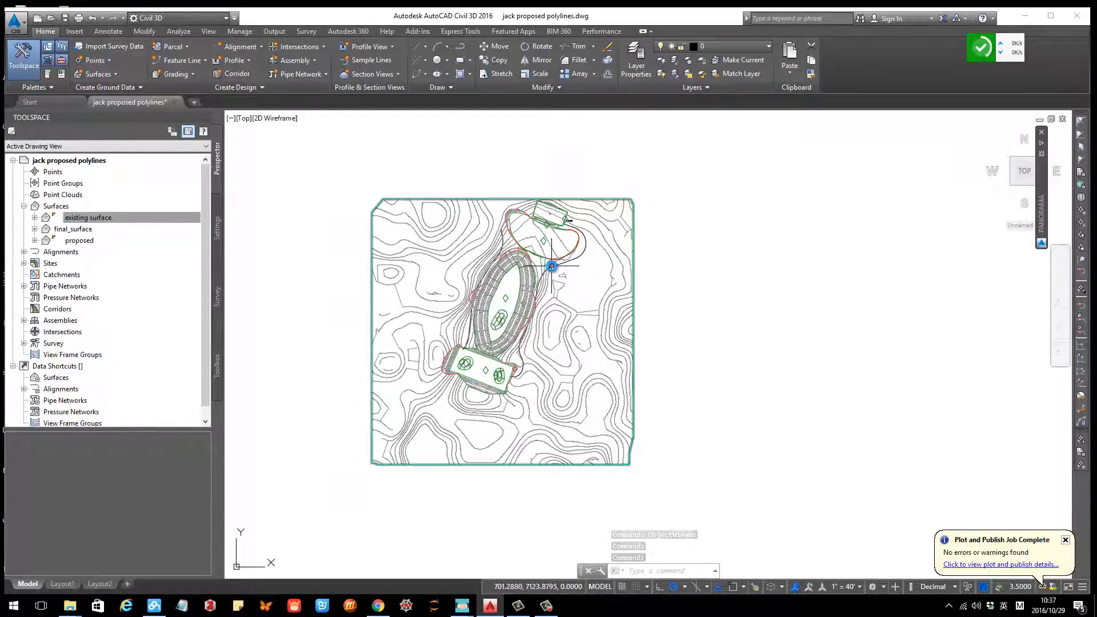
click(572, 308)
right_click(572, 307)
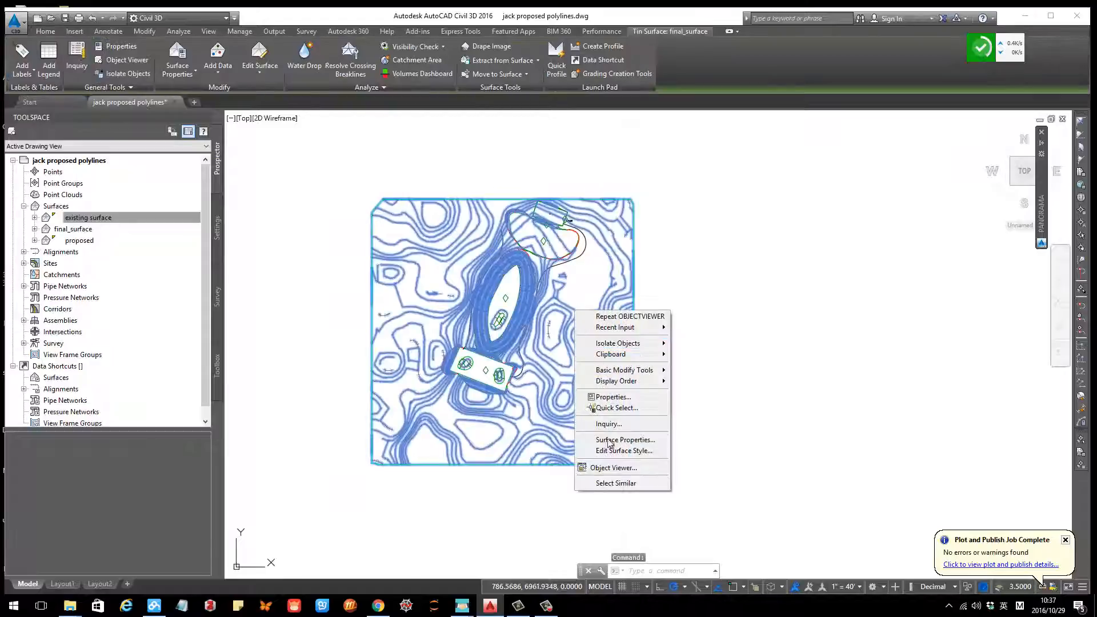
click(612, 468)
drag(559, 341, 509, 268)
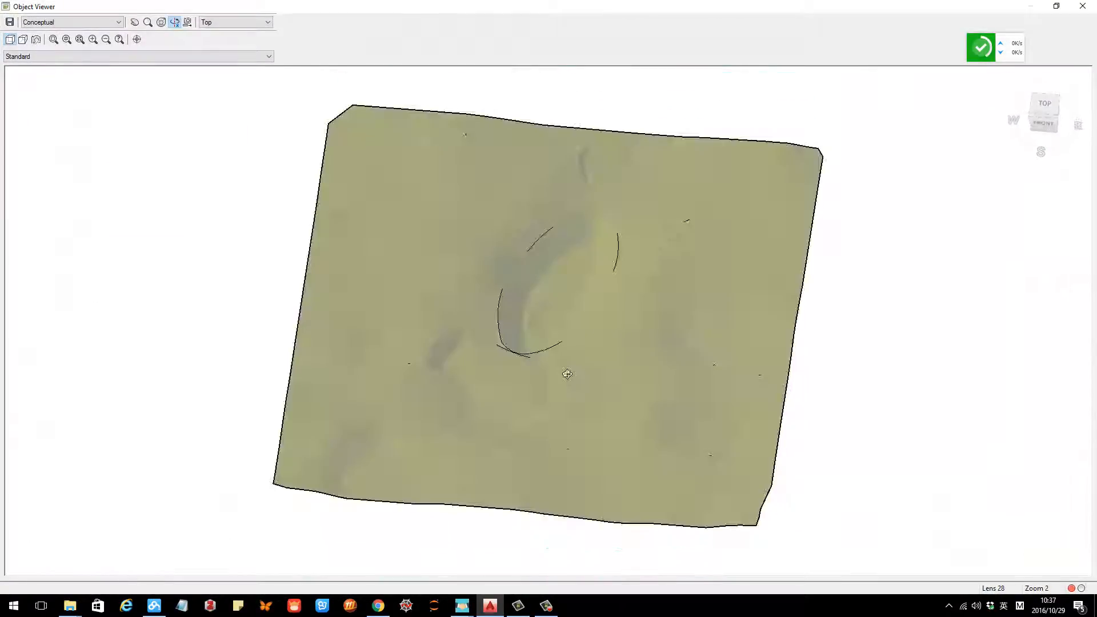
mouse_move(568, 375)
mouse_down()
mouse_move(457, 261)
mouse_move(536, 301)
mouse_up()
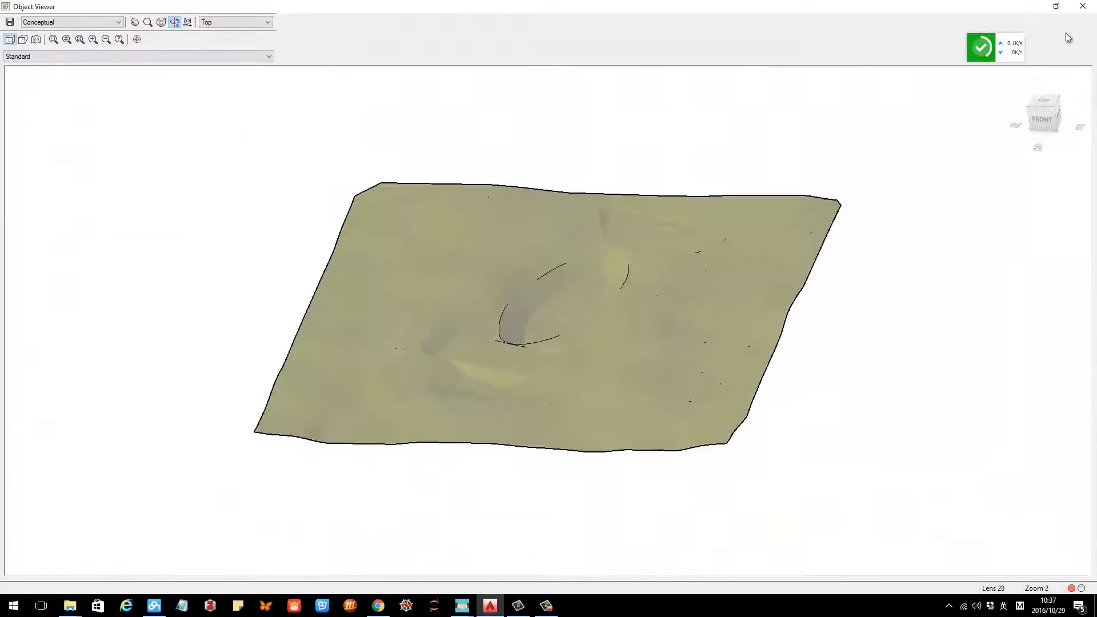
click(1083, 6)
middle_drag(595, 258, 577, 261)
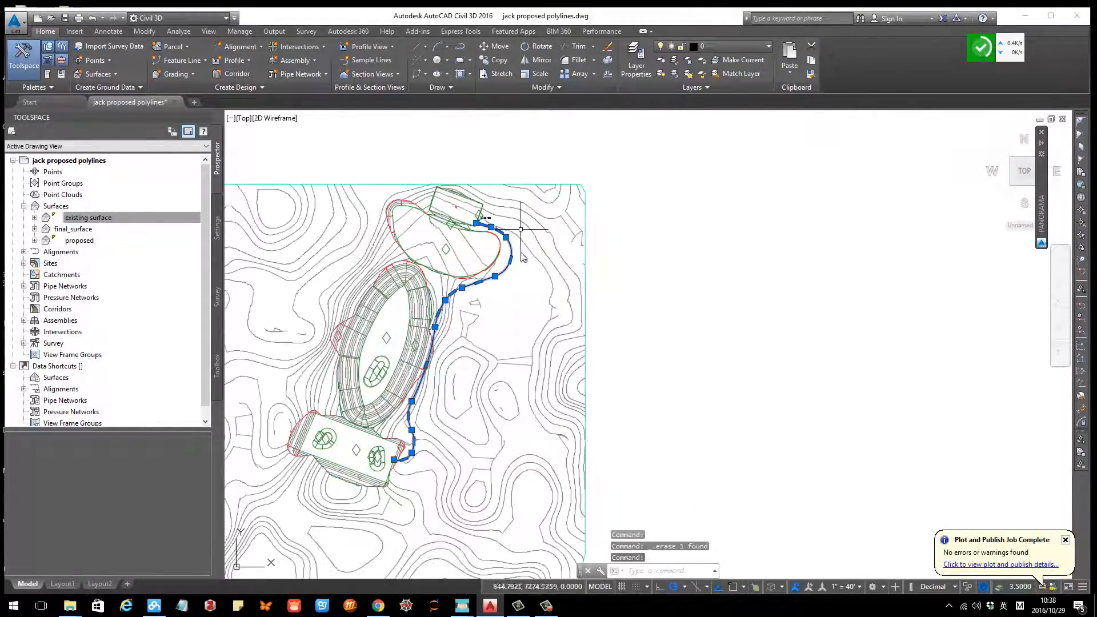
key(Escape)
click(465, 285)
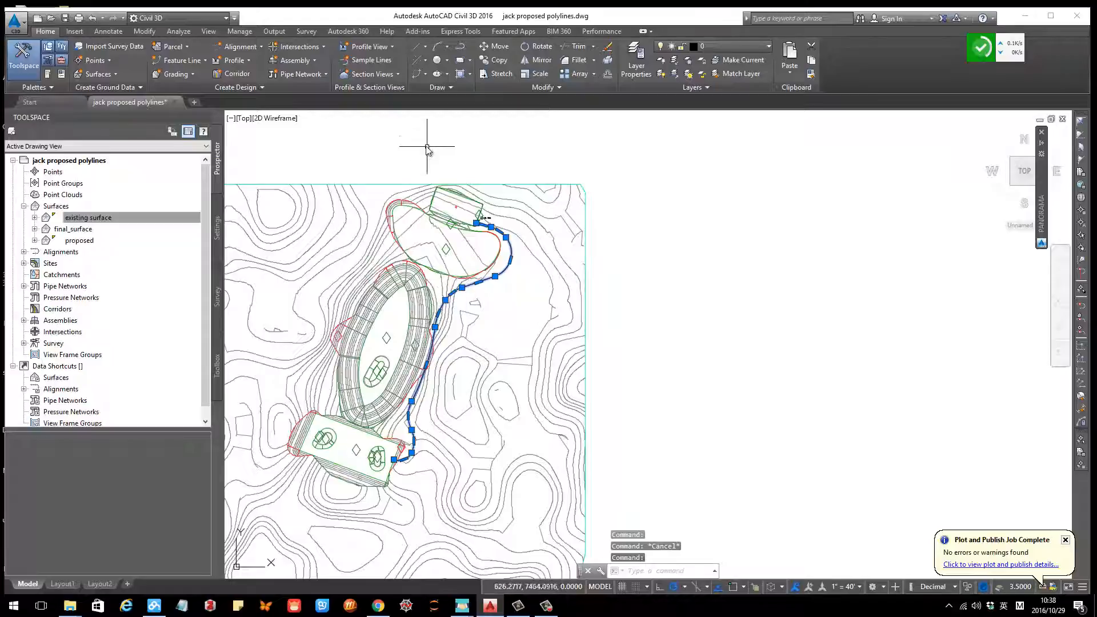
Step: Create an alignment from the trail polyline, accepting its direction
click(244, 50)
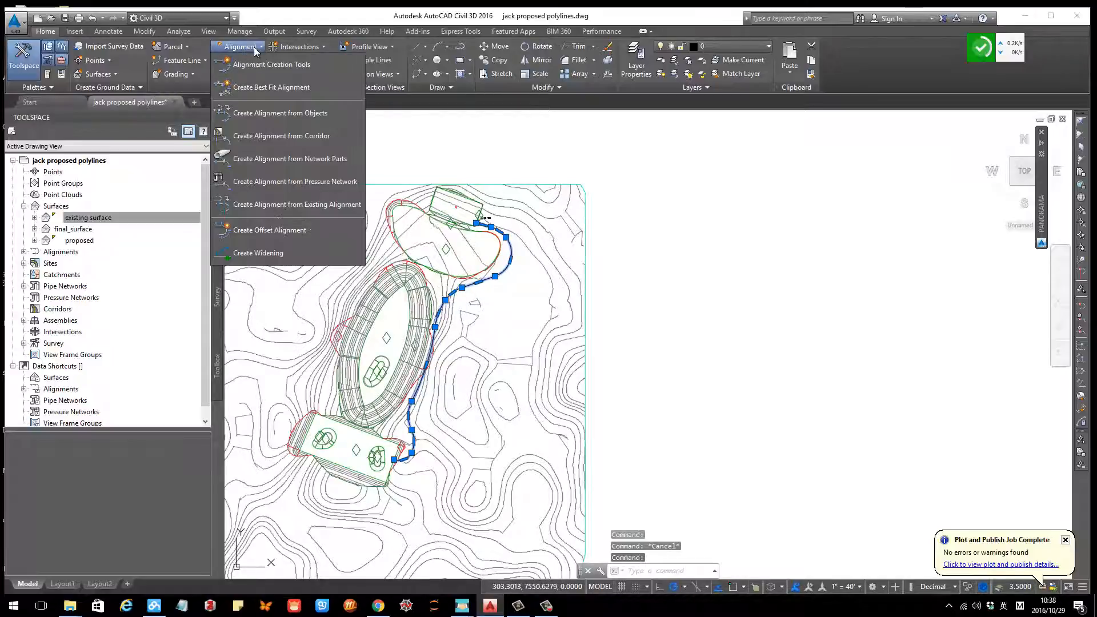
click(266, 113)
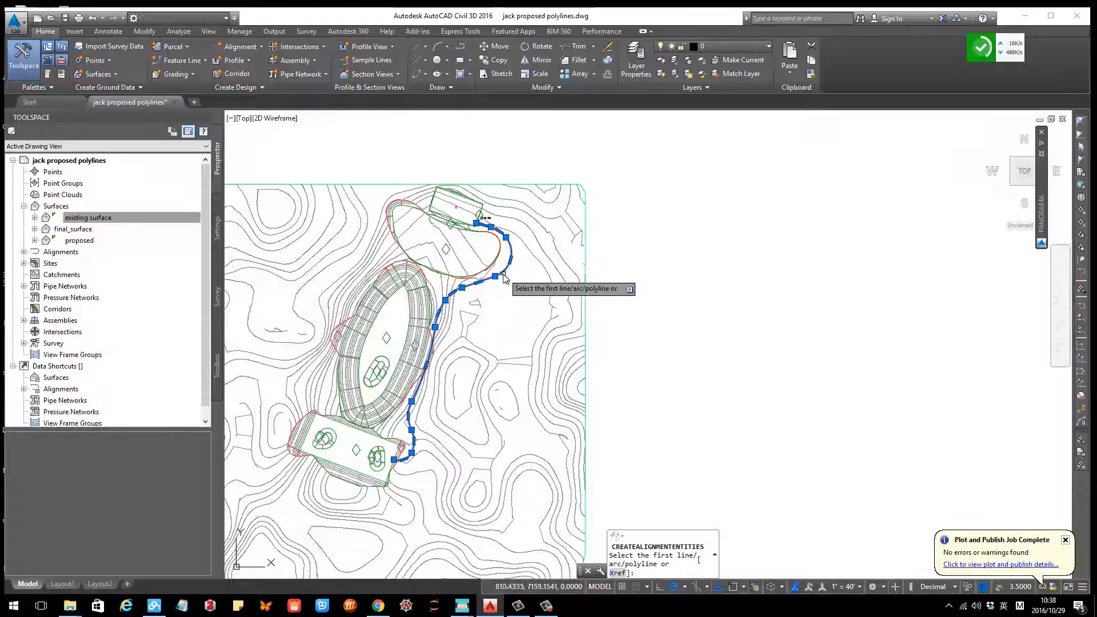
click(503, 276)
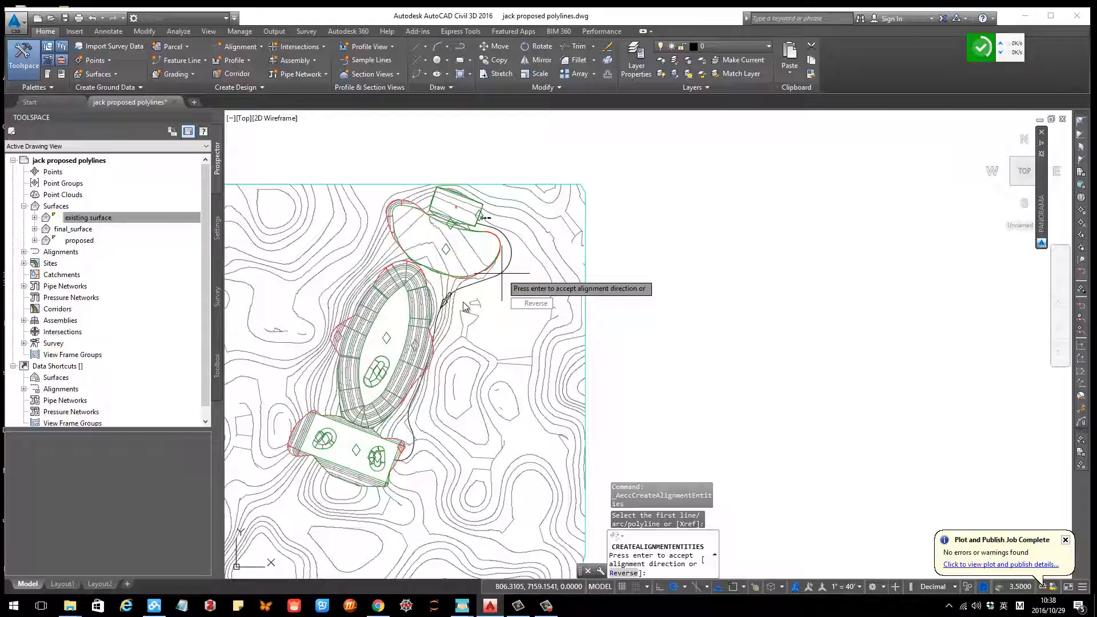
key(Return)
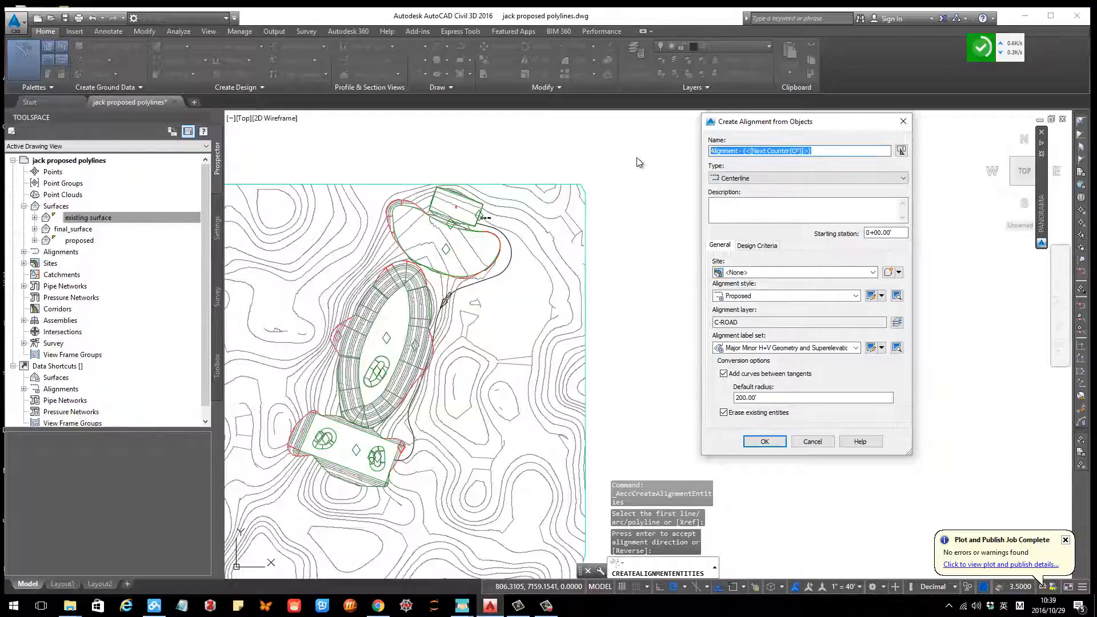
Step: Name the alignment trail, assign it to a new site Site2, and finish creating it
text(a)
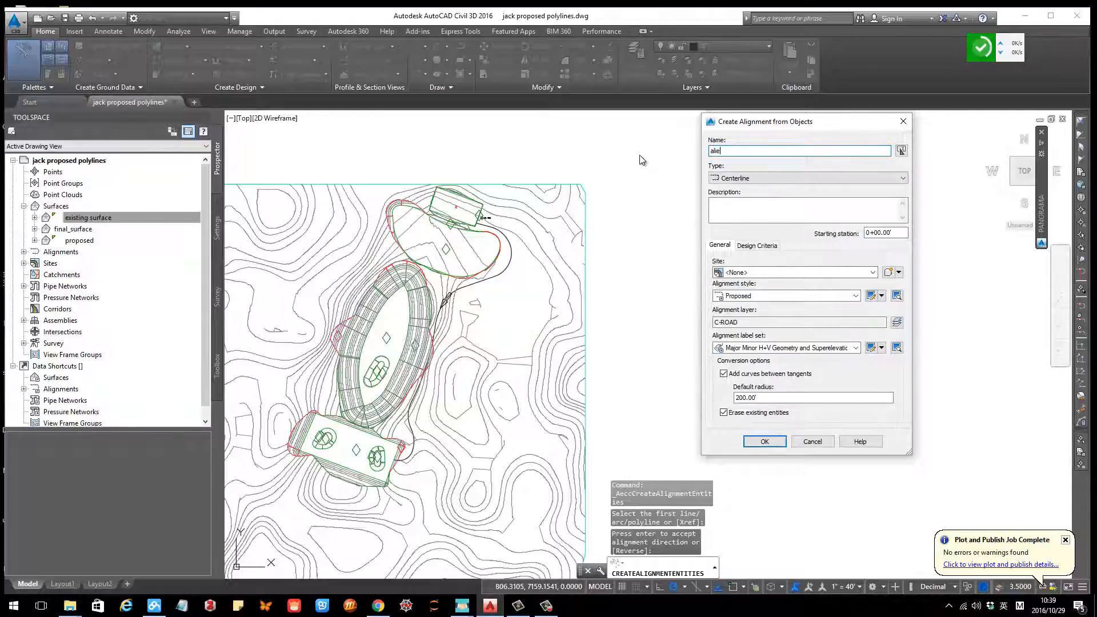
key(BackSpace)
text(trail)
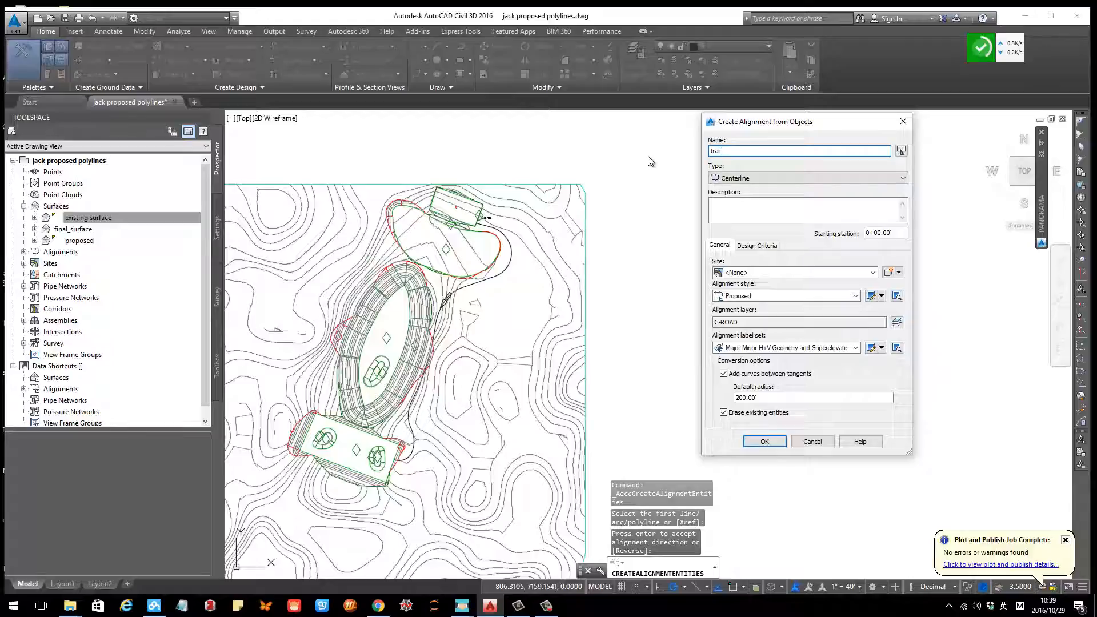
click(747, 273)
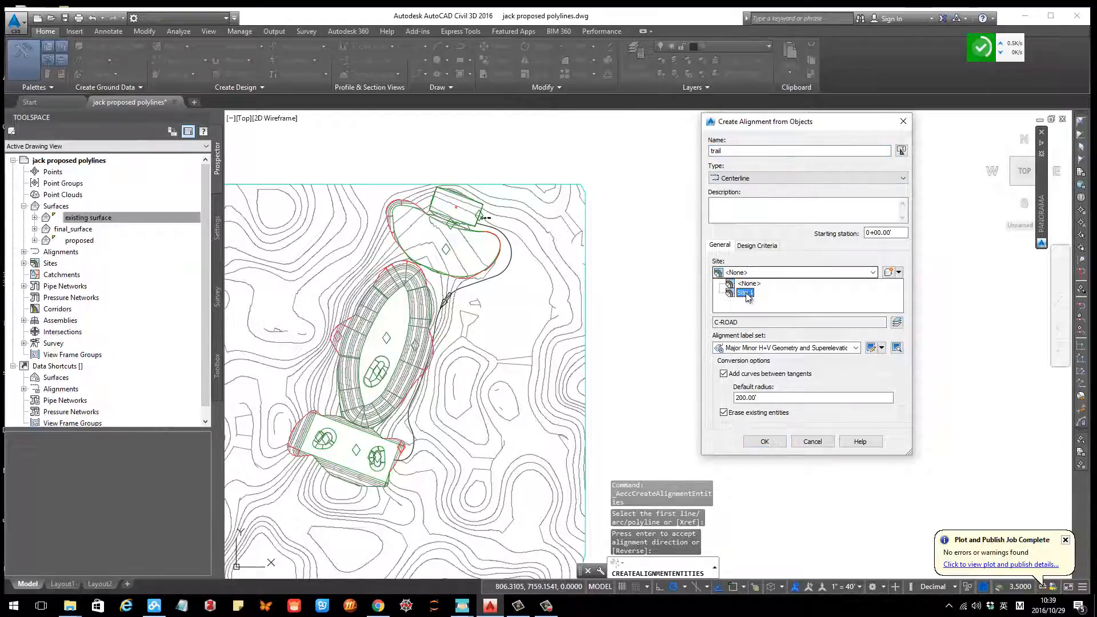
click(749, 271)
click(898, 276)
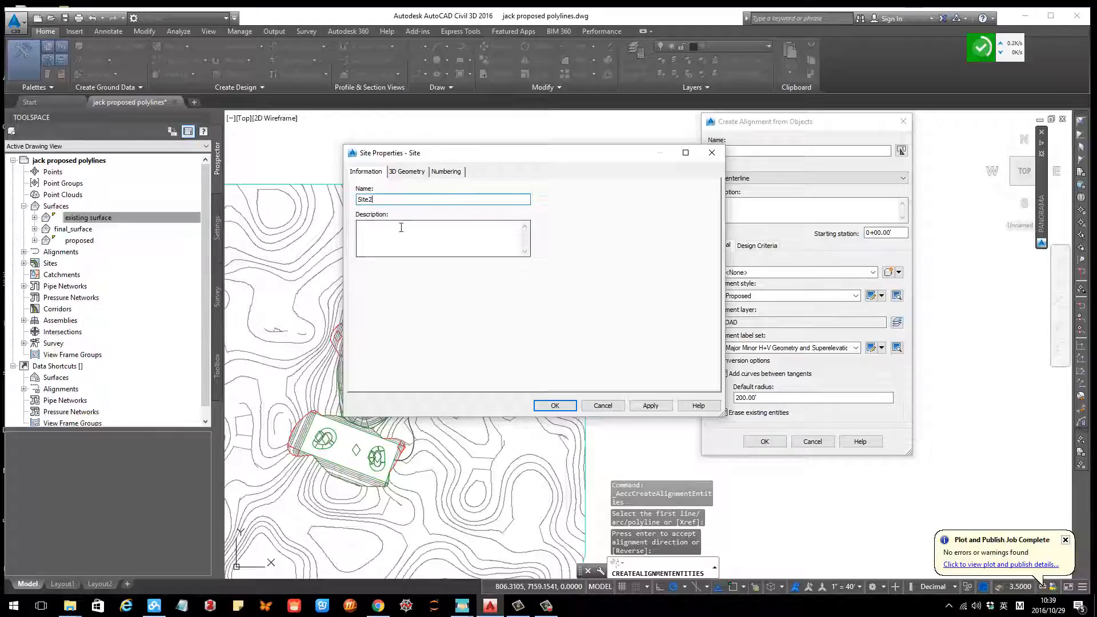
click(555, 406)
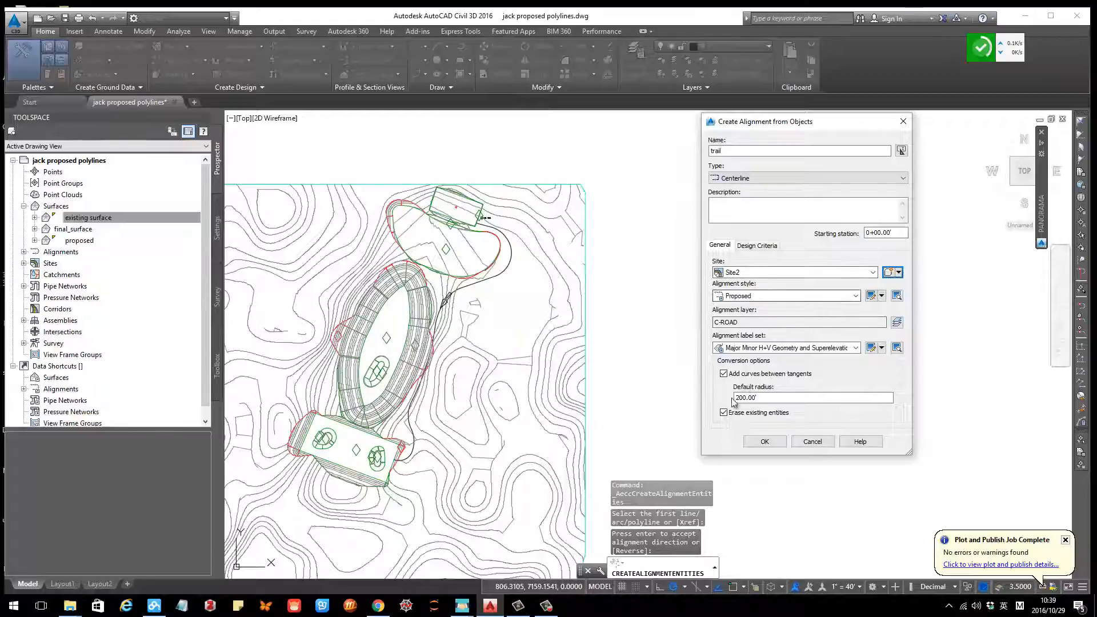
click(764, 443)
Step: Create a surface profile of final_surface along the trail alignment and draw it in a profile view
scroll(496, 271, up, 5)
scroll(532, 279, down, 3)
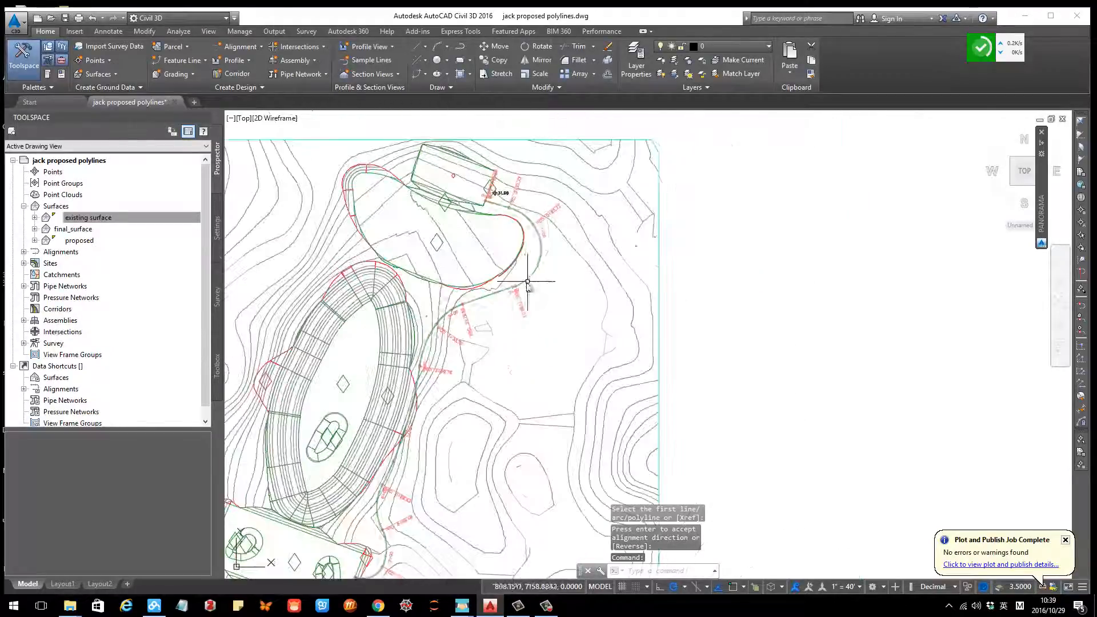
scroll(478, 349, down, 3)
middle_drag(518, 373, 514, 367)
scroll(514, 368, up, 2)
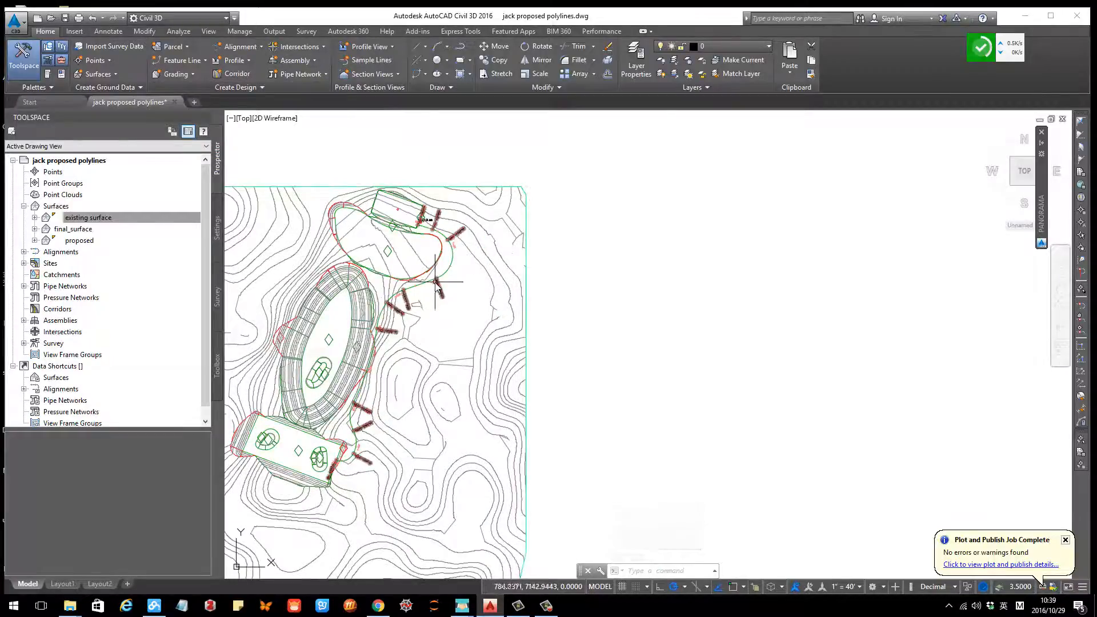
click(234, 60)
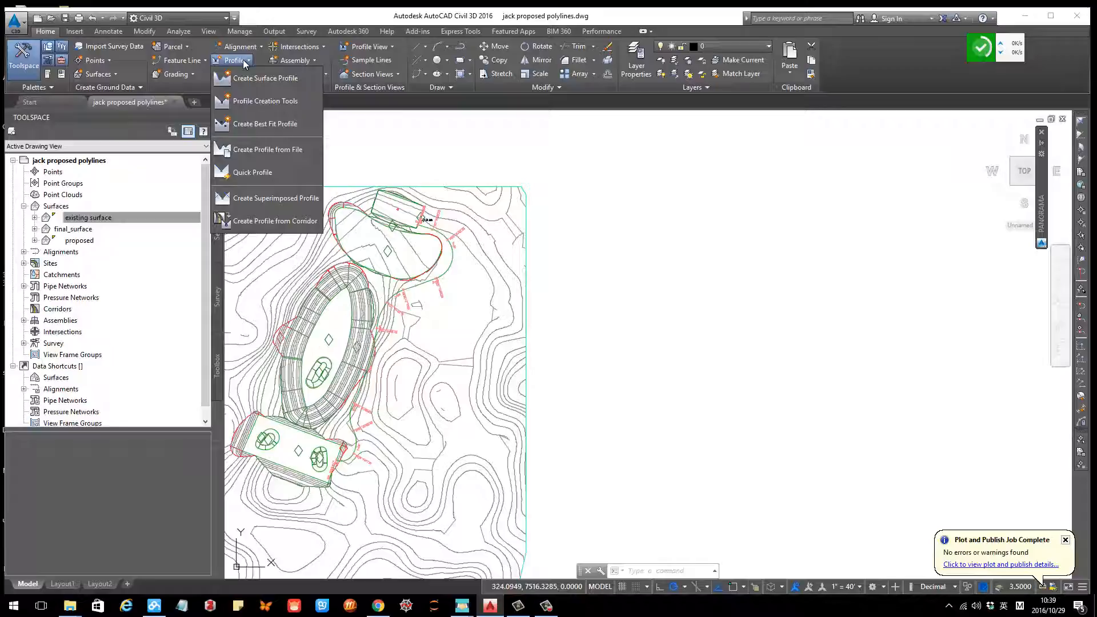
click(272, 79)
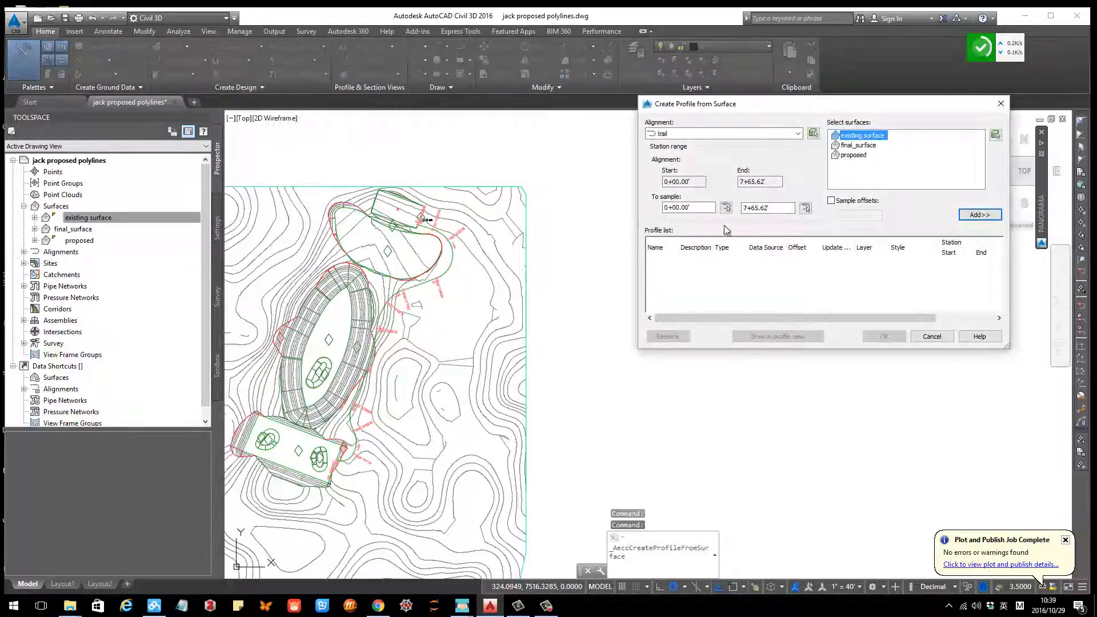
click(862, 146)
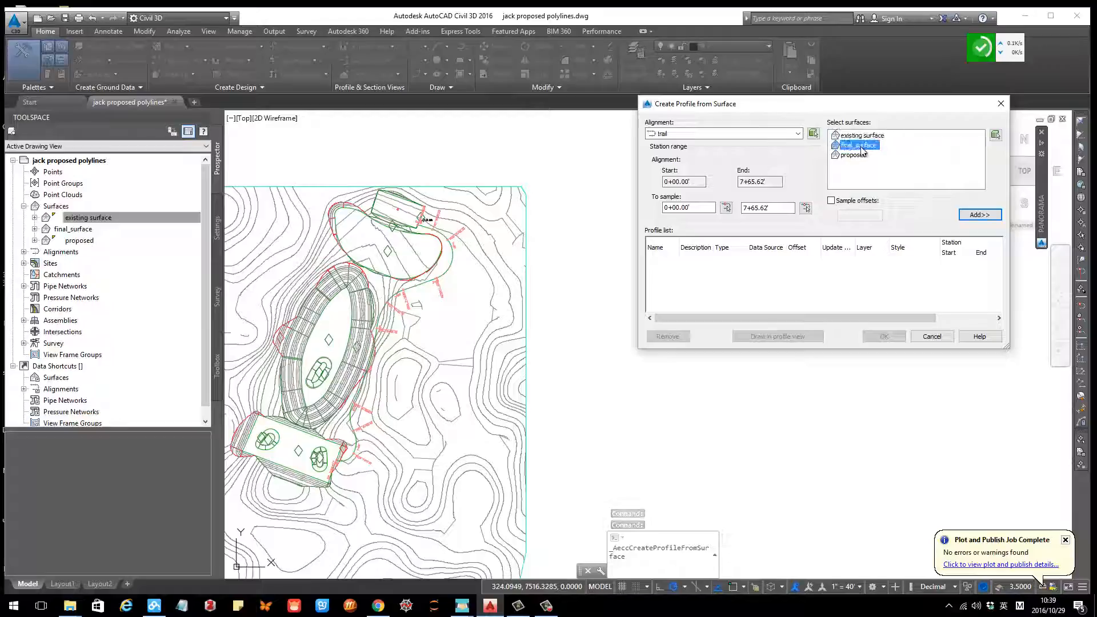
click(861, 145)
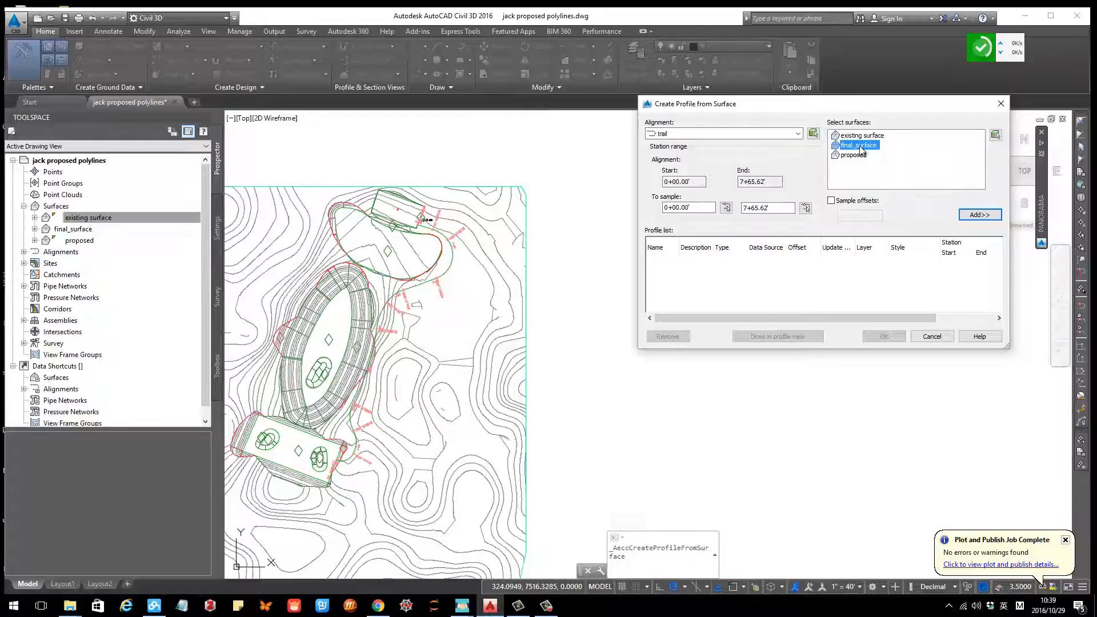
click(979, 215)
click(785, 338)
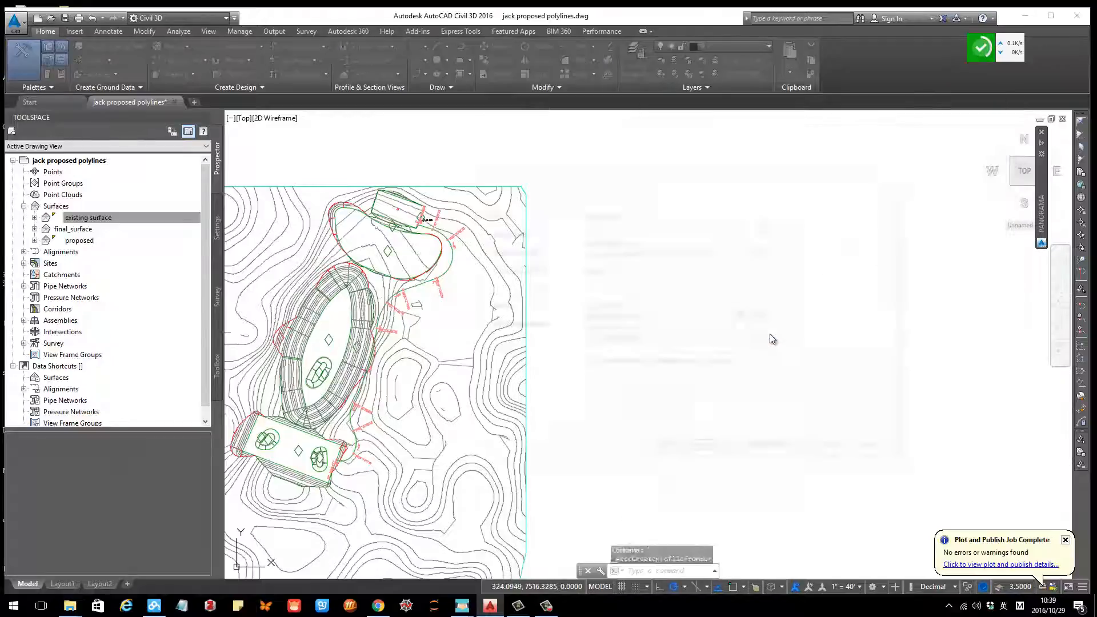
Step: Create the profile view, placing its origin in empty space beside the site plan
click(781, 451)
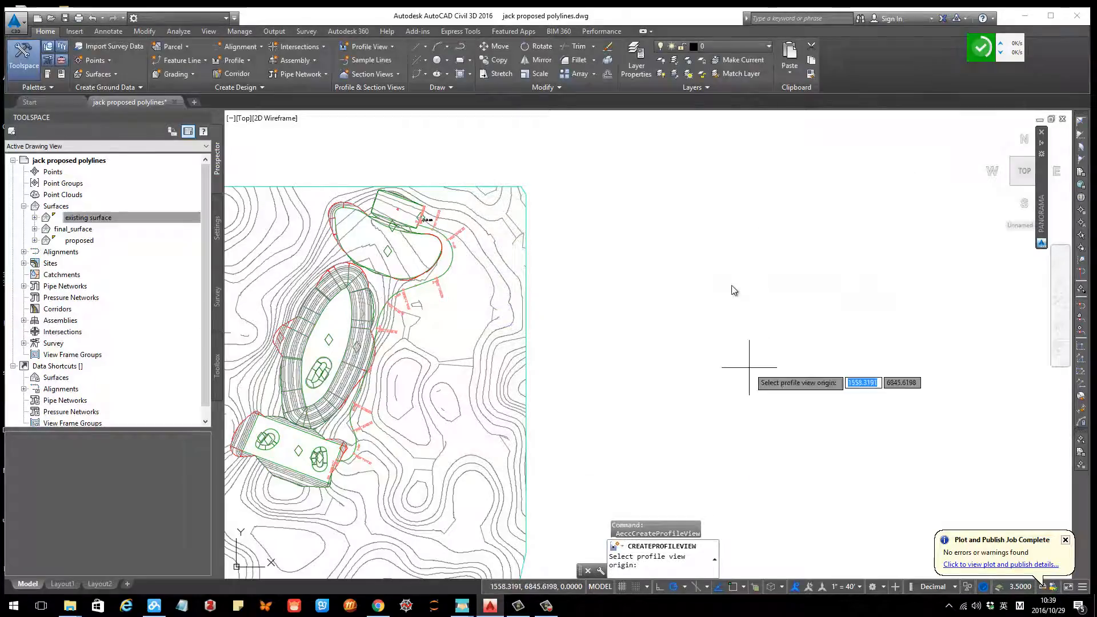
click(648, 258)
scroll(620, 353, down, 10)
scroll(640, 372, up, 6)
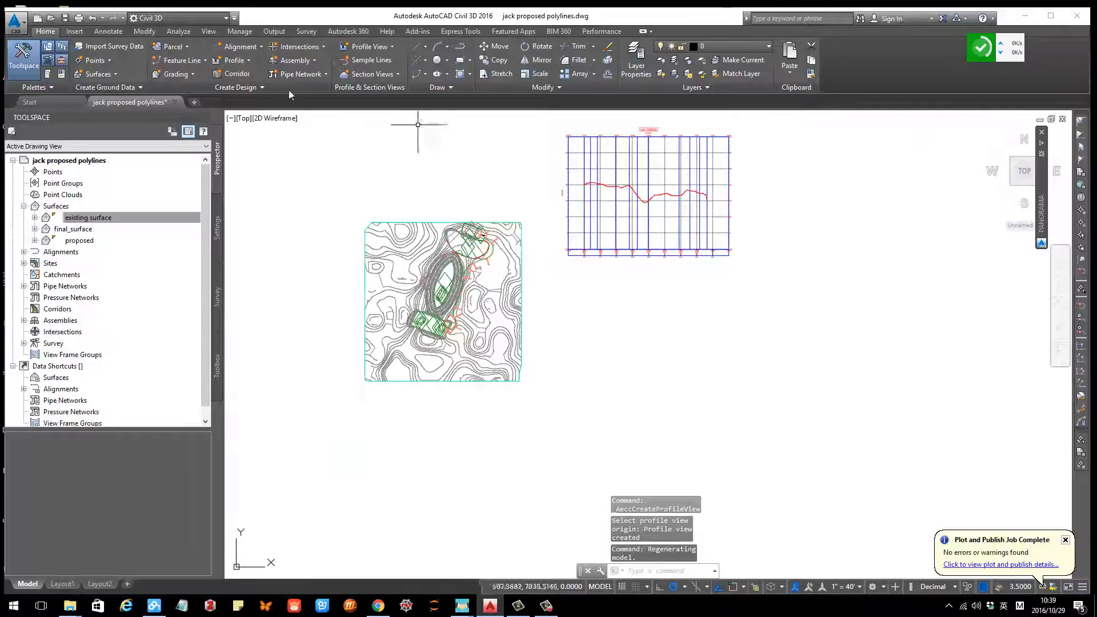
Step: Start a new layout profile named trail in the profile view using Profile Creation Tools
click(231, 60)
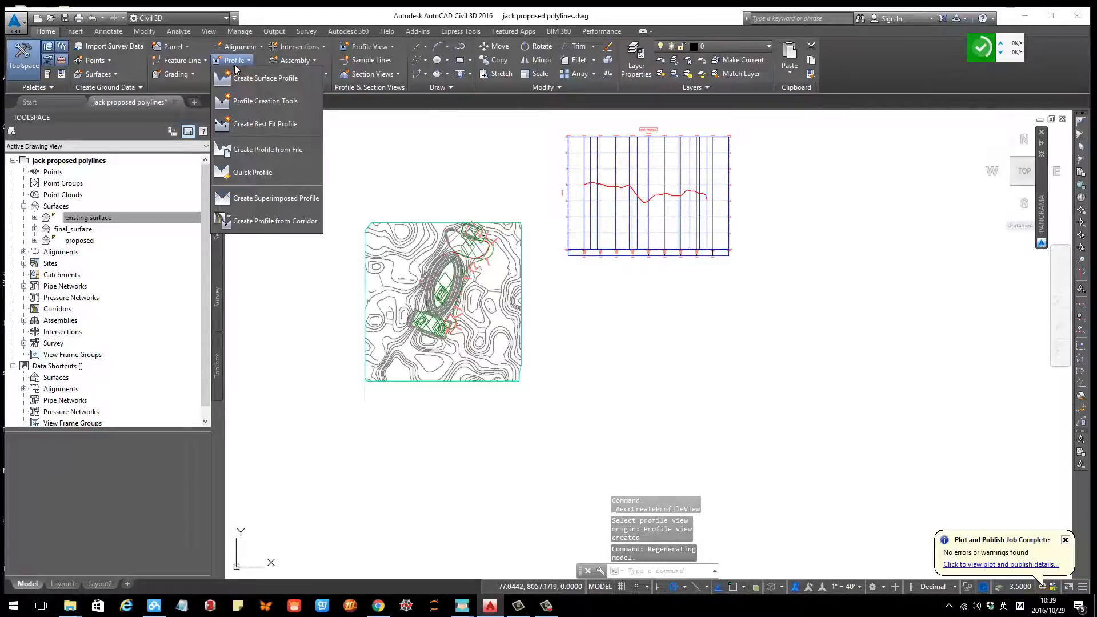
click(241, 105)
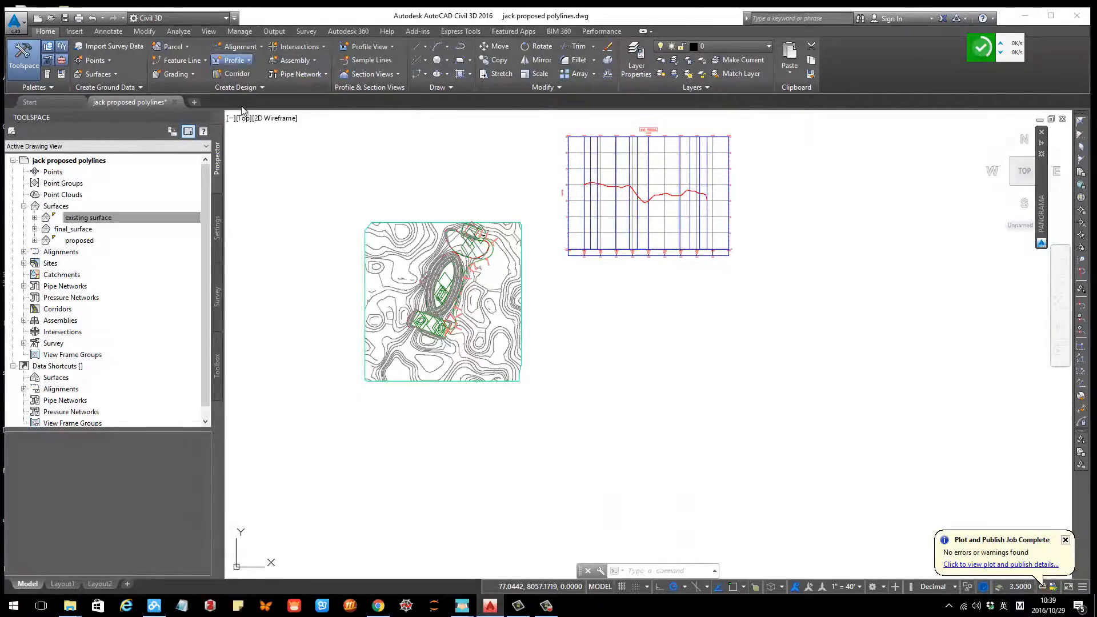
click(632, 219)
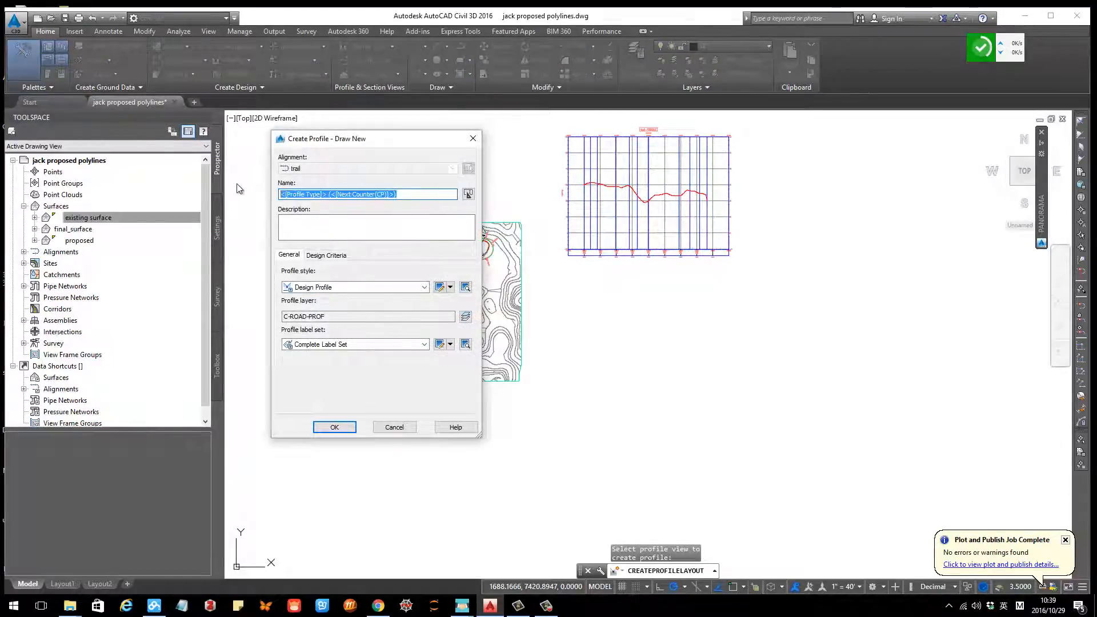
text(trail)
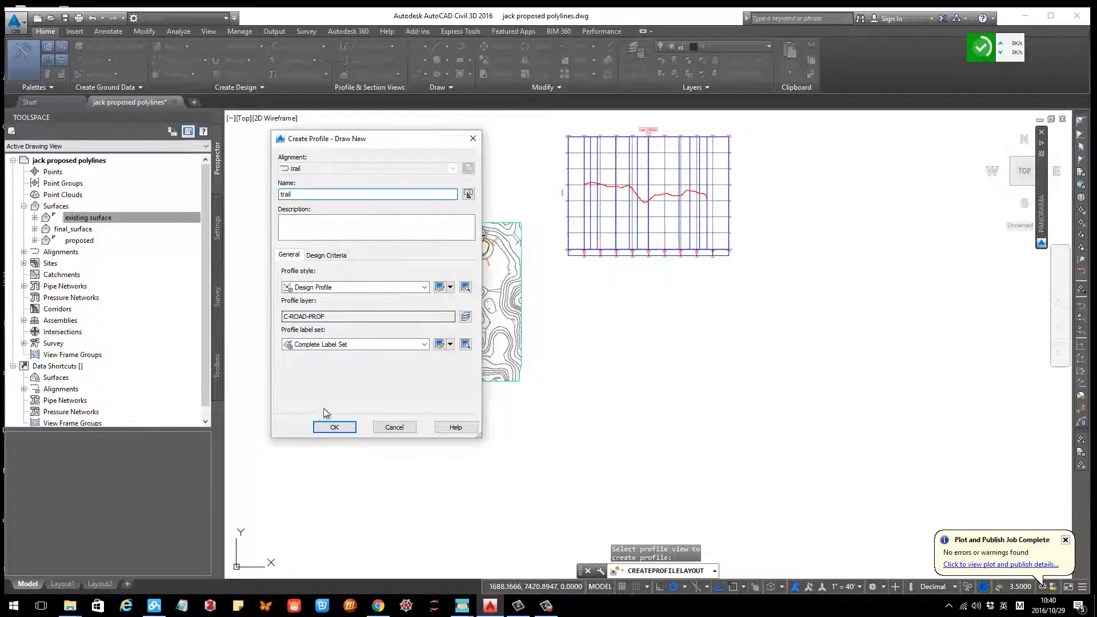
click(333, 428)
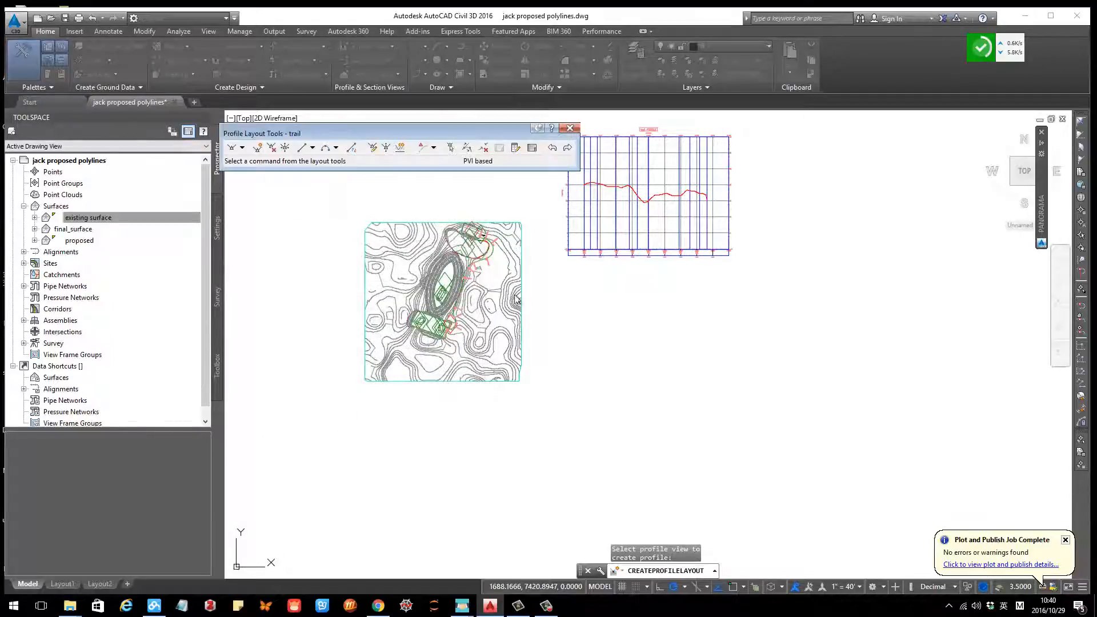
Step: Choose Draw Tangents With Curves, turn on object snap, and pick the profile's start at the ground line's left end
click(243, 147)
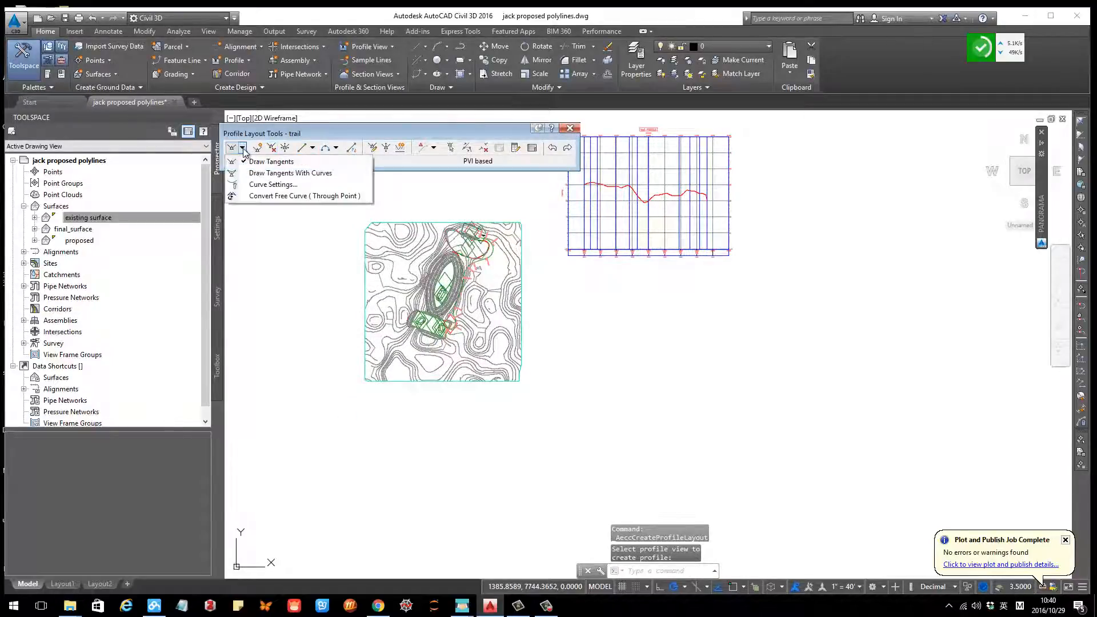
click(259, 174)
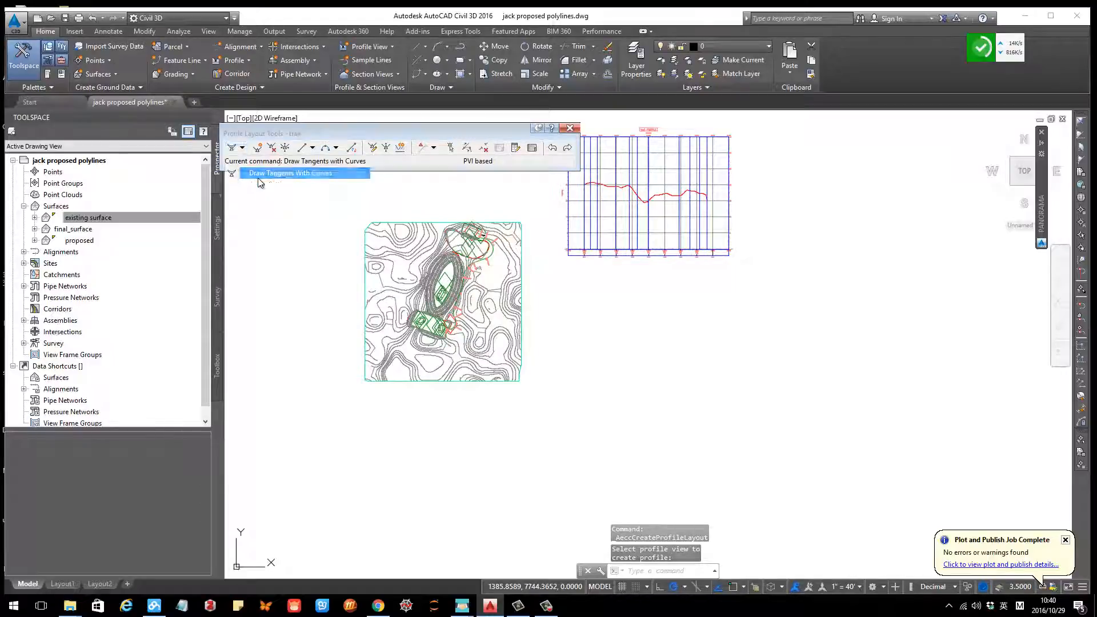
click(243, 147)
click(287, 173)
middle_drag(640, 175, 736, 243)
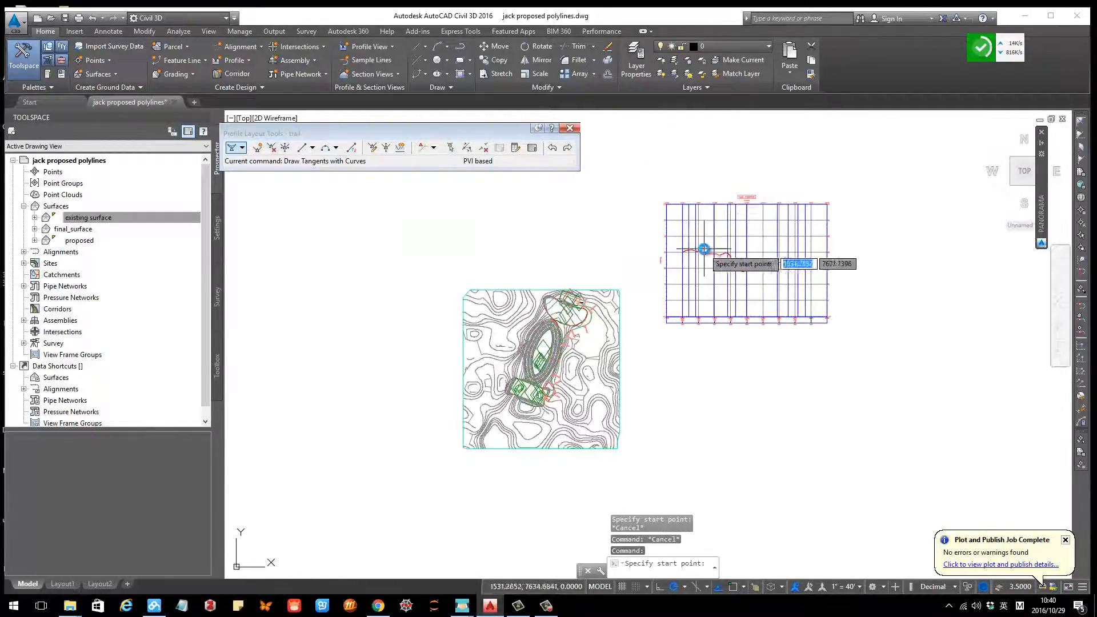
scroll(700, 251, up, 8)
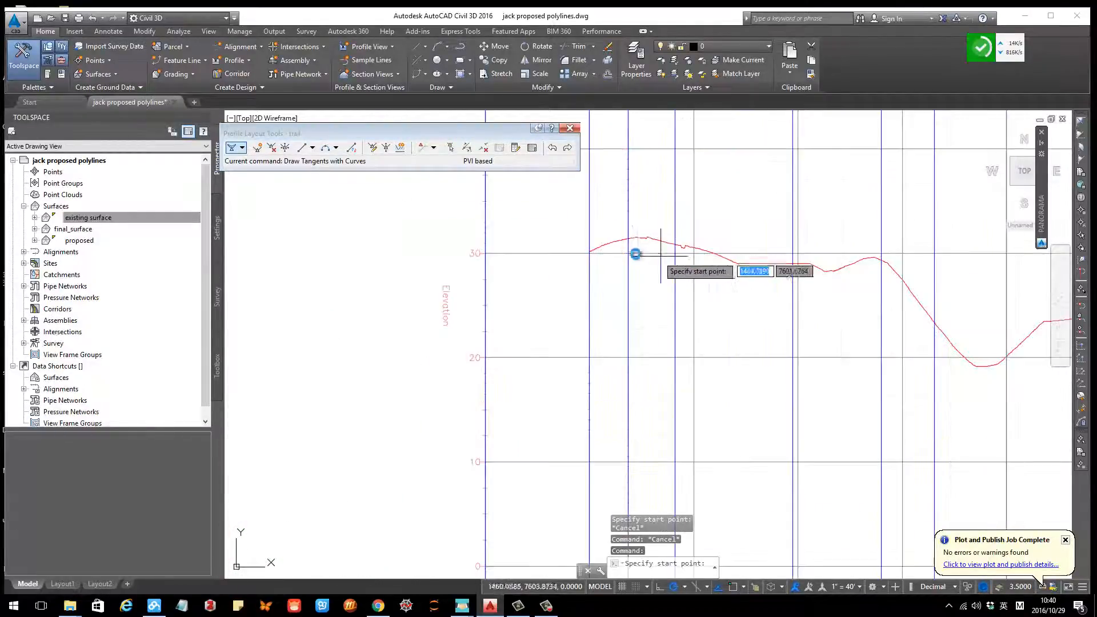
click(732, 587)
scroll(590, 243, up, 12)
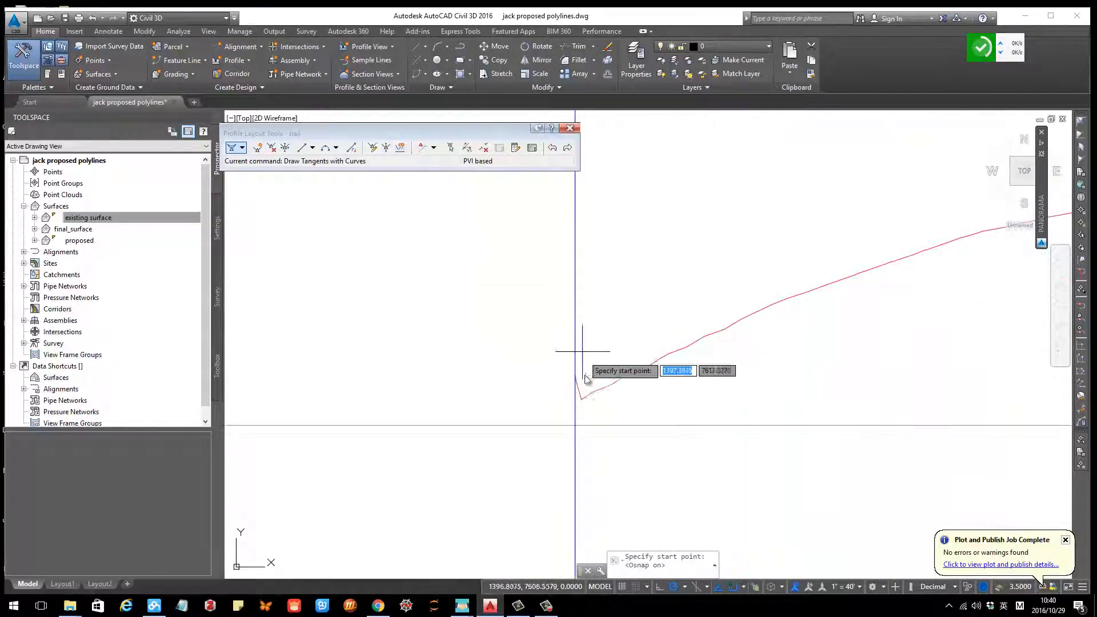
click(576, 378)
Step: Turn object snap off and place the first design profile tangents following the existing ground line
scroll(575, 426, down, 5)
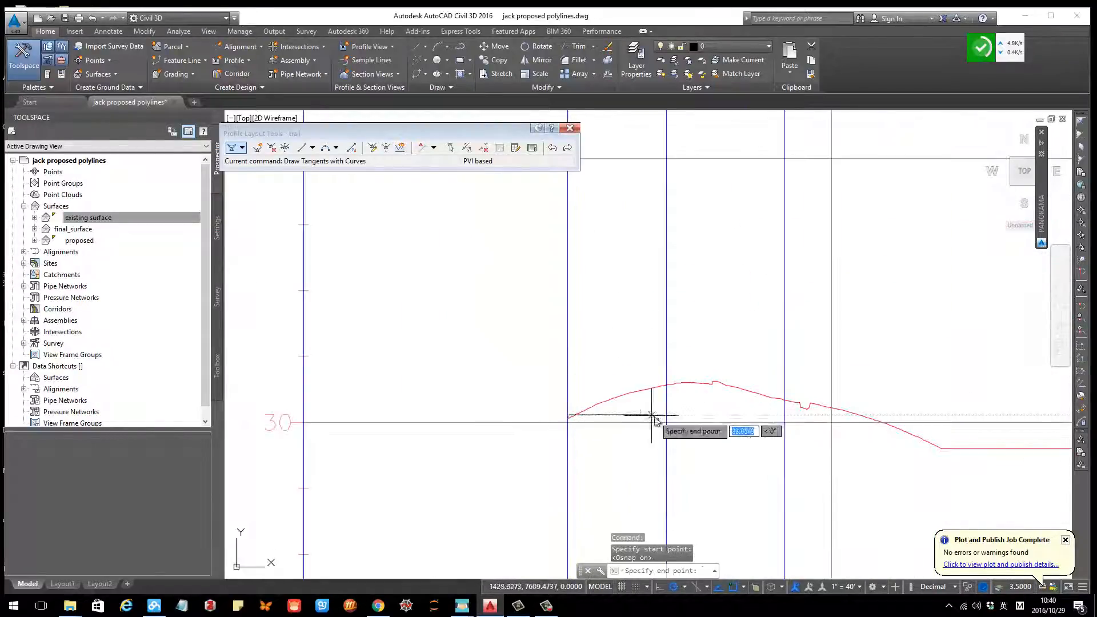
middle_drag(642, 430, 562, 356)
key(F3)
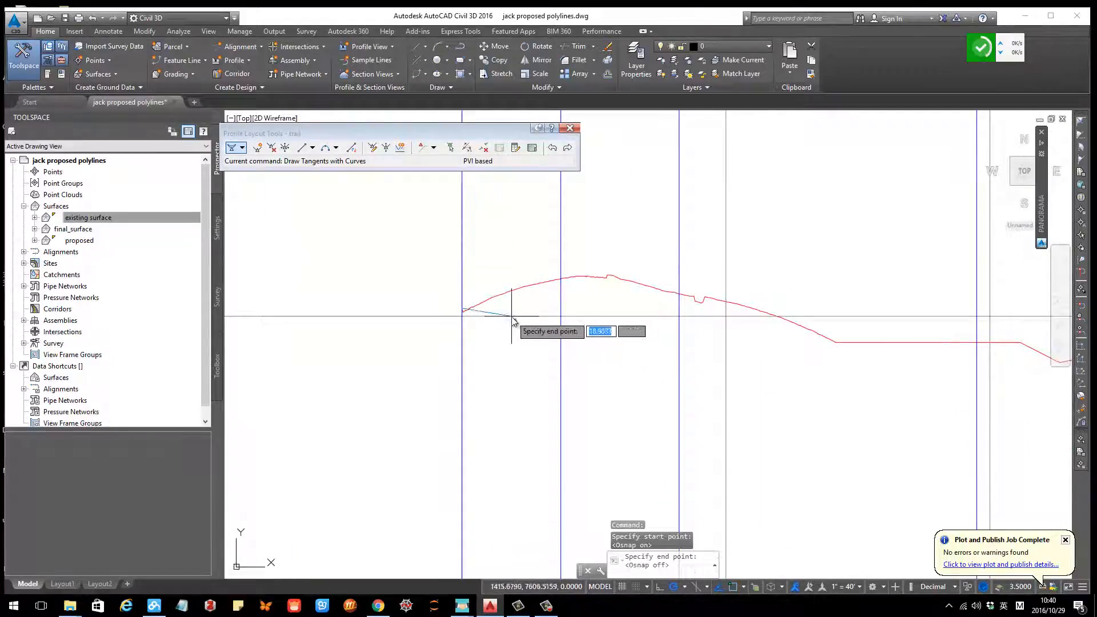
click(663, 284)
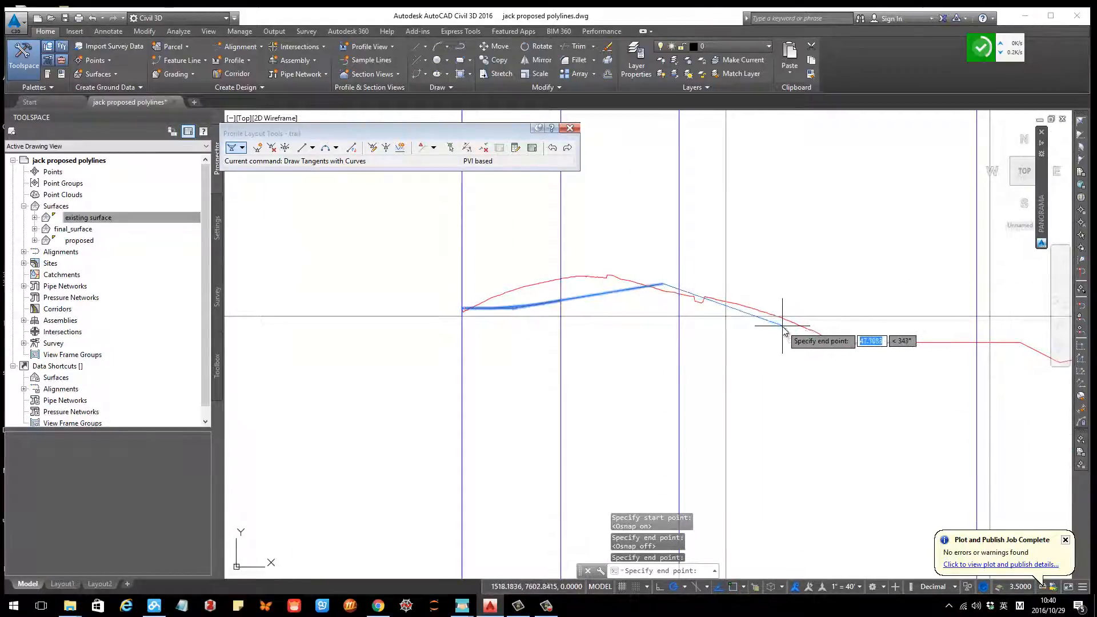
click(782, 325)
scroll(852, 350, down, 2)
middle_drag(881, 343, 623, 341)
scroll(623, 341, up, 2)
click(664, 341)
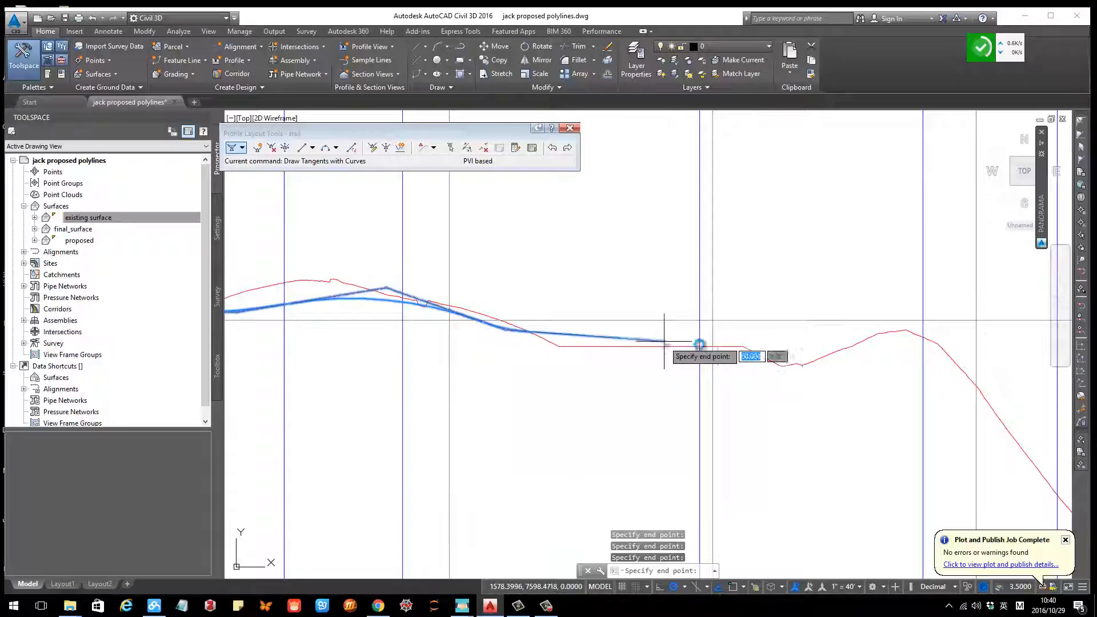
middle_drag(806, 339, 662, 311)
click(740, 313)
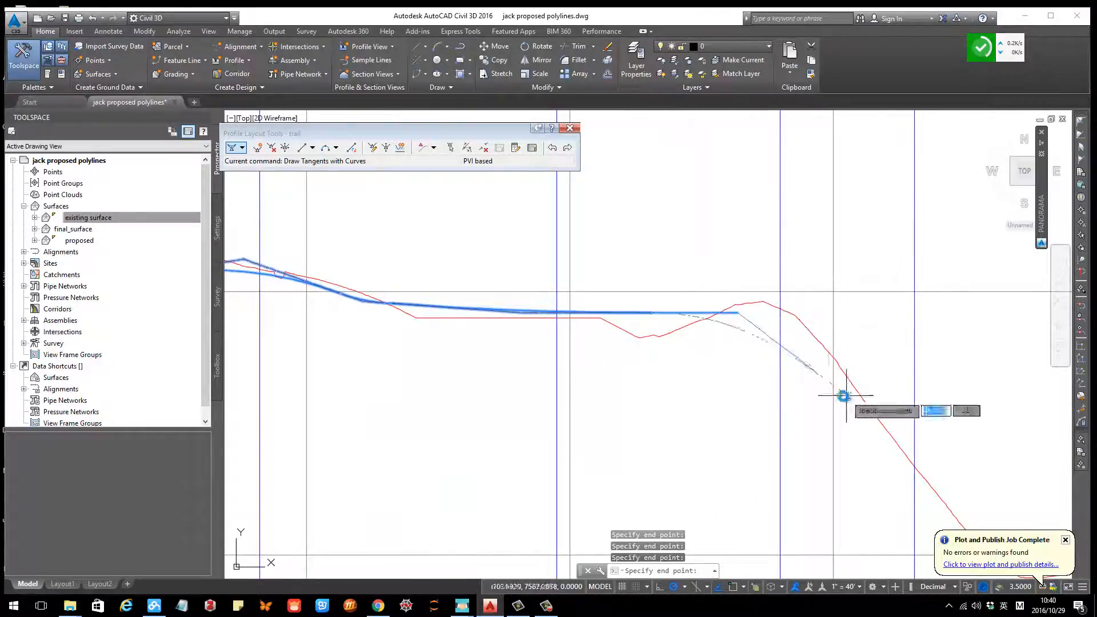
Step: Continue placing design PVIs along the ground line and end the profile at the profile view's right edge with object snap on
middle_drag(843, 392, 651, 285)
middle_drag(729, 333, 570, 298)
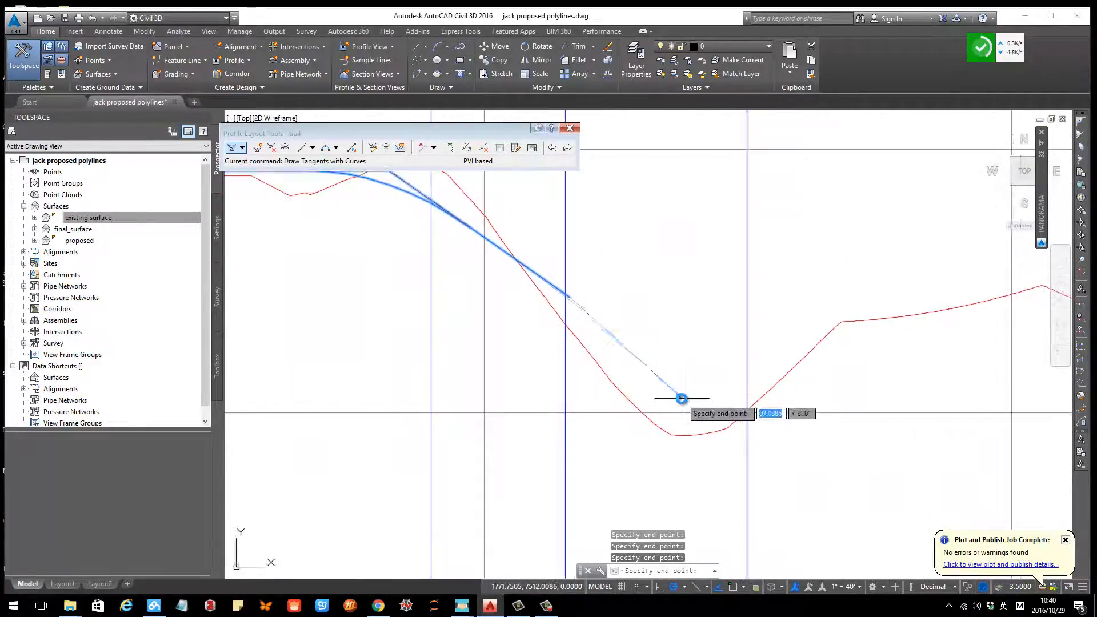
click(682, 398)
click(851, 351)
scroll(852, 351, down, 2)
middle_drag(852, 351, 608, 375)
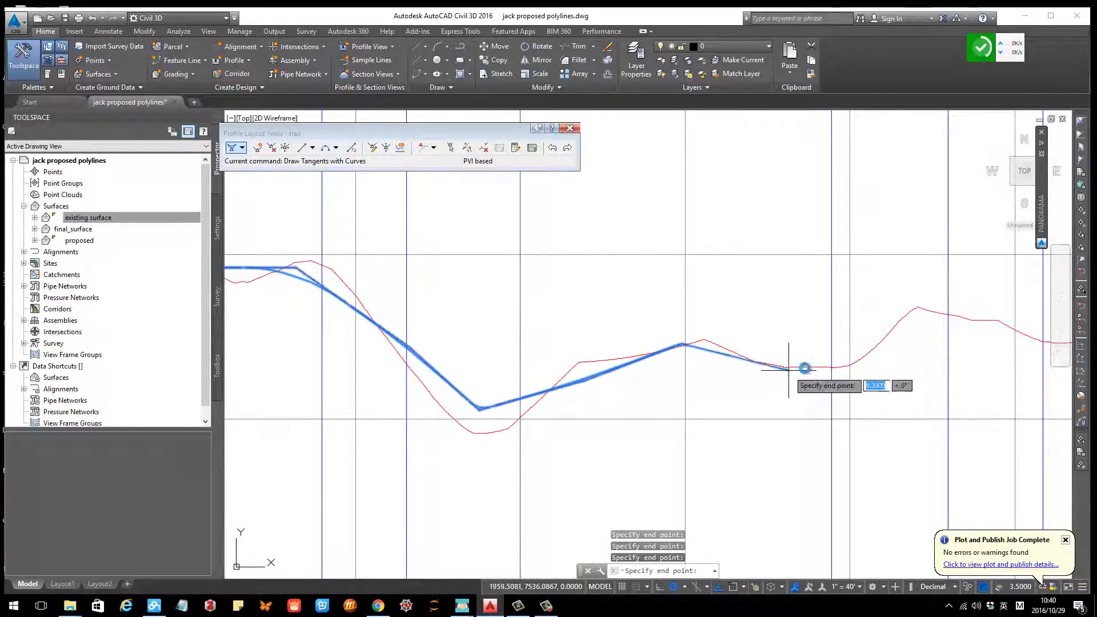
click(916, 319)
middle_drag(983, 332, 595, 326)
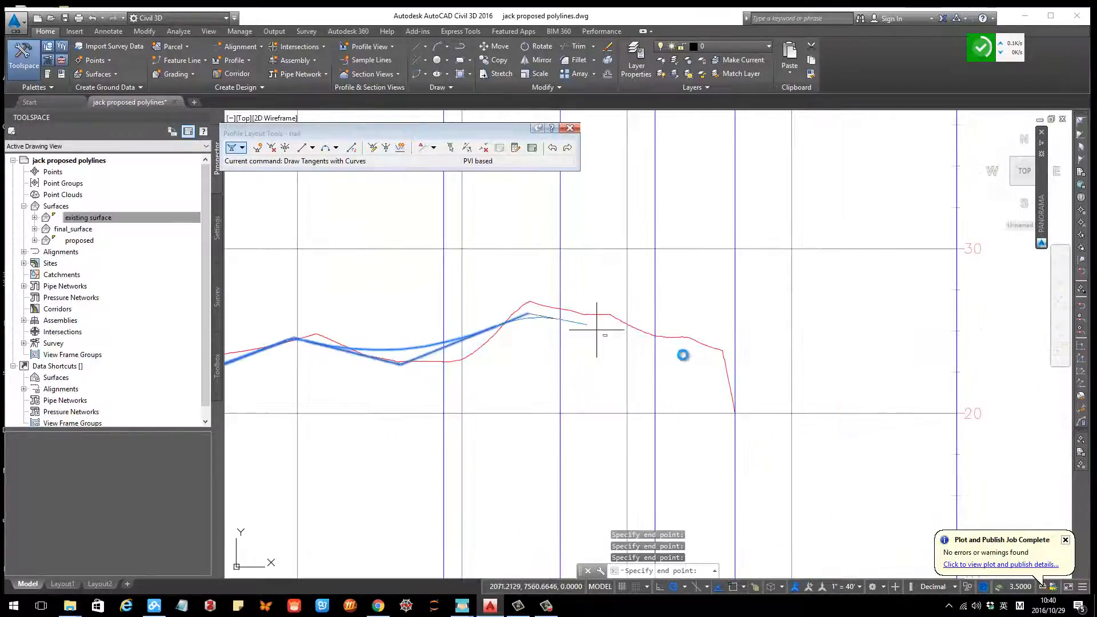
click(715, 372)
scroll(662, 343, up, 4)
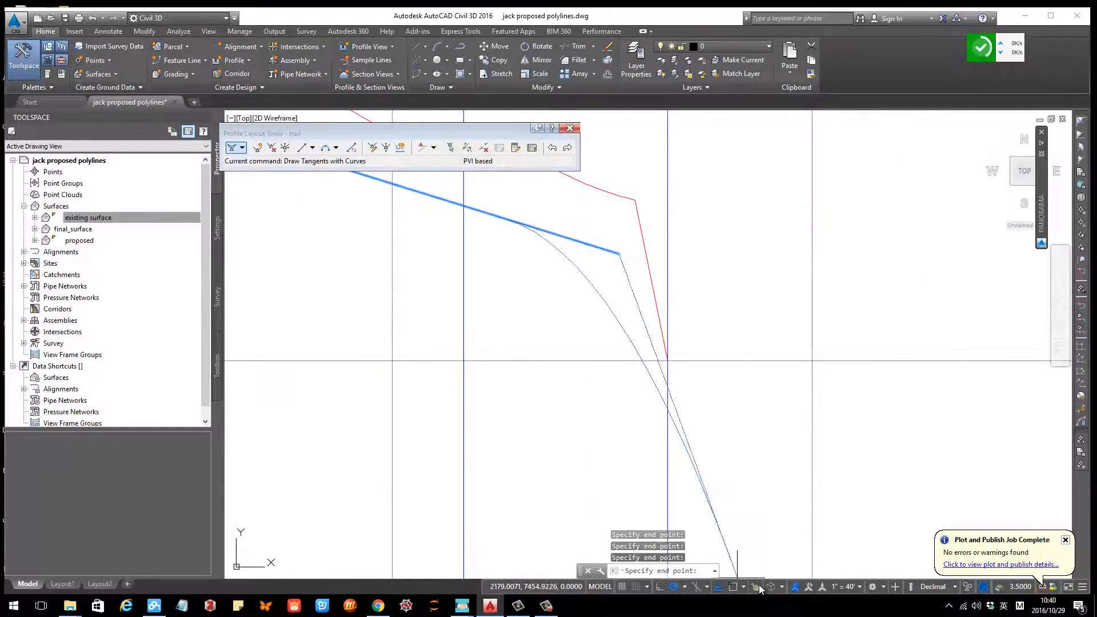
click(734, 587)
scroll(674, 368, up, 5)
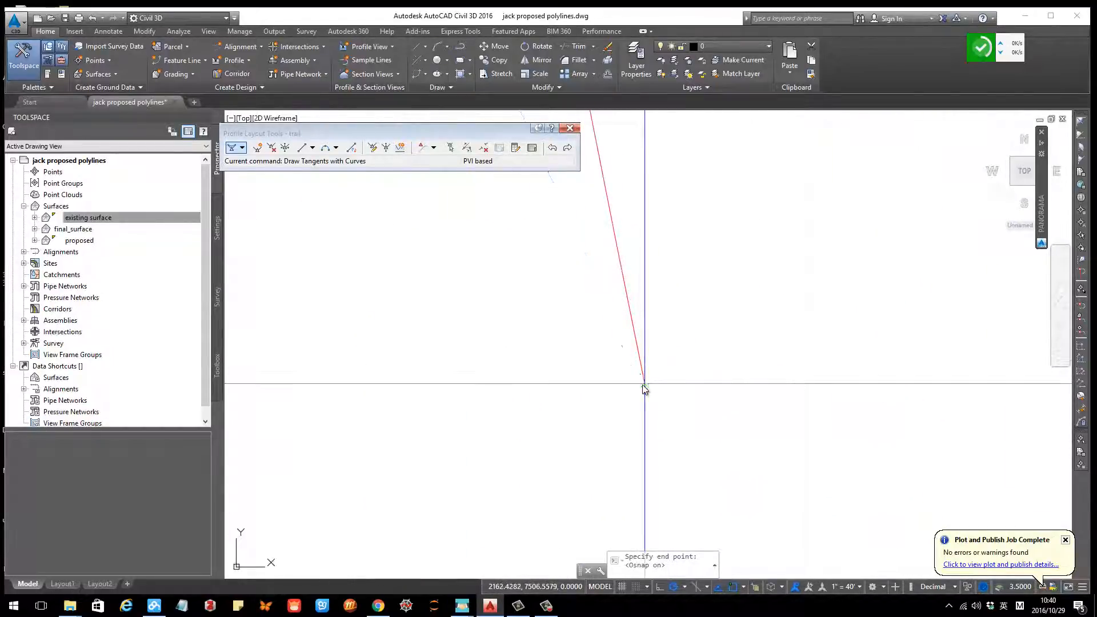
click(645, 389)
Step: Zoom and pan around the profile view to review the finished trail design profile against the ground line
scroll(646, 384, down, 8)
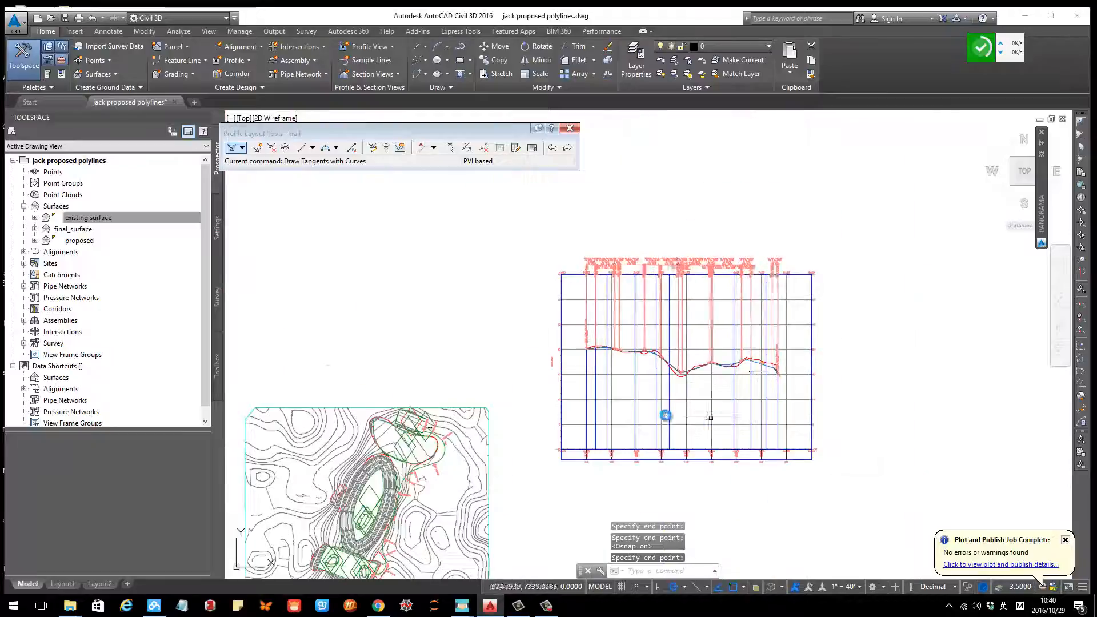
scroll(895, 320, up, 3)
scroll(573, 291, up, 5)
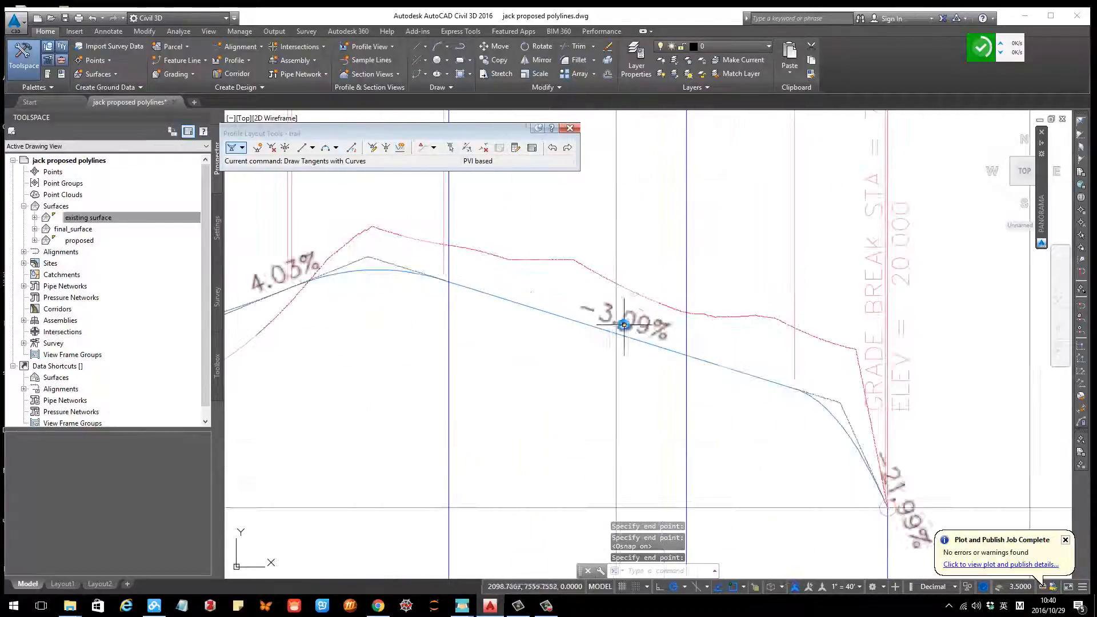
scroll(714, 358, down, 3)
scroll(734, 362, up, 2)
scroll(743, 361, down, 3)
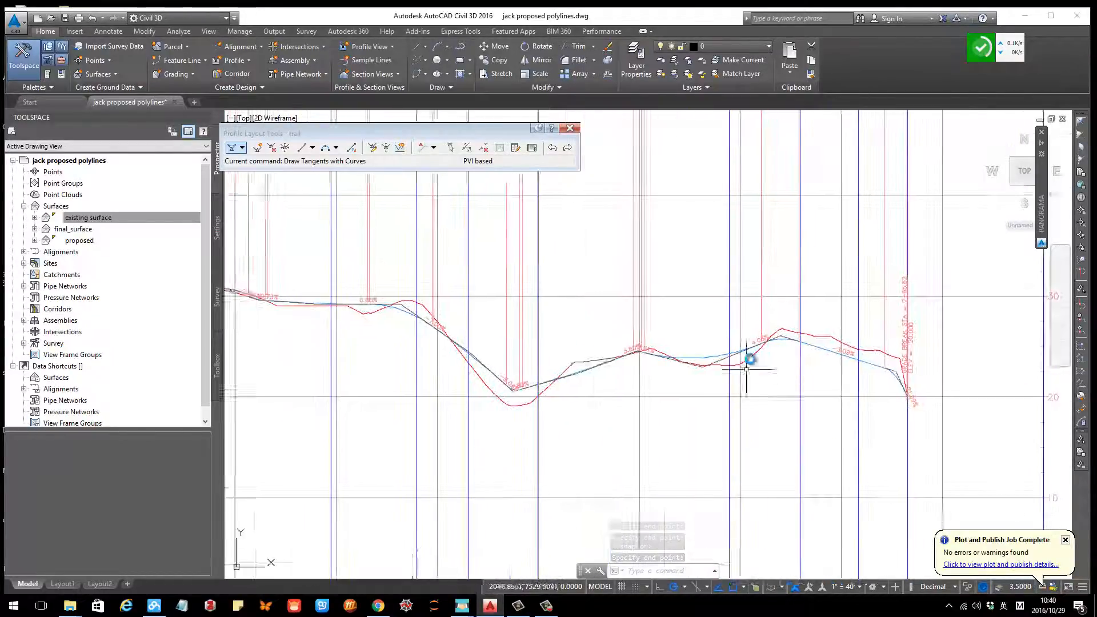
scroll(787, 350, up, 2)
scroll(767, 387, down, 5)
scroll(690, 374, up, 1)
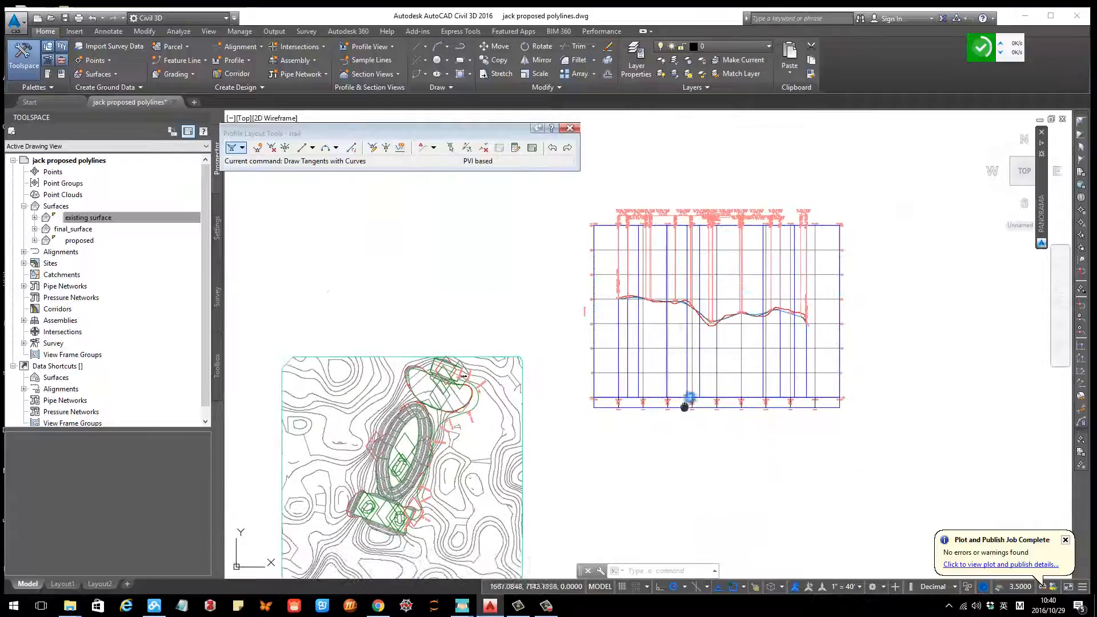
middle_drag(684, 407, 729, 319)
scroll(714, 366, down, 2)
middle_drag(716, 366, 610, 359)
scroll(618, 306, up, 2)
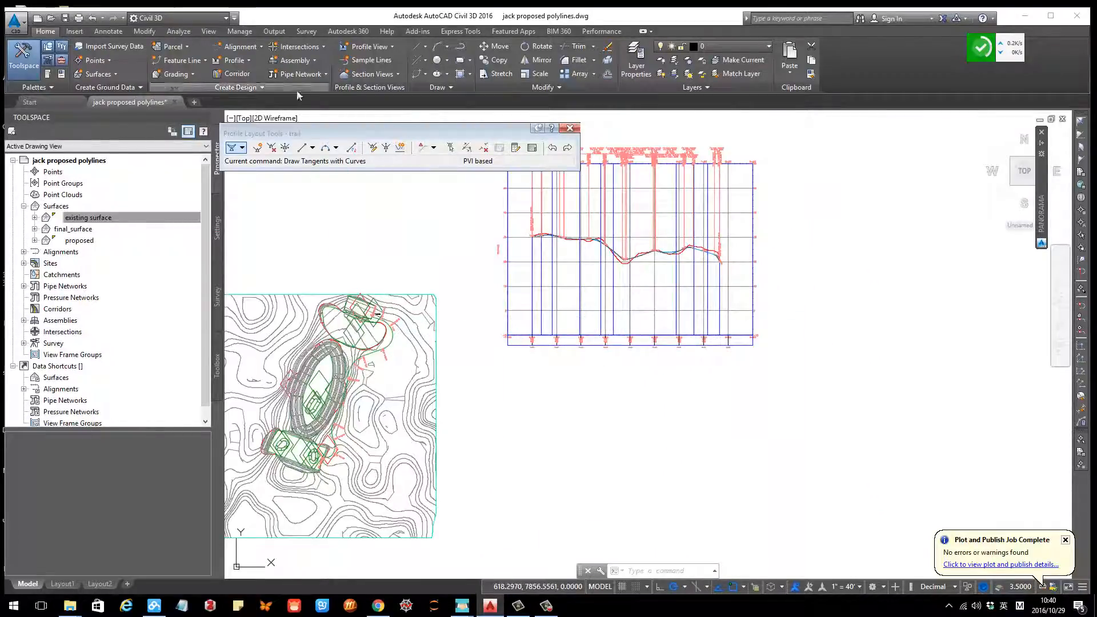
Step: Create a new assembly named trail and place its baseline in empty space
click(314, 60)
click(314, 74)
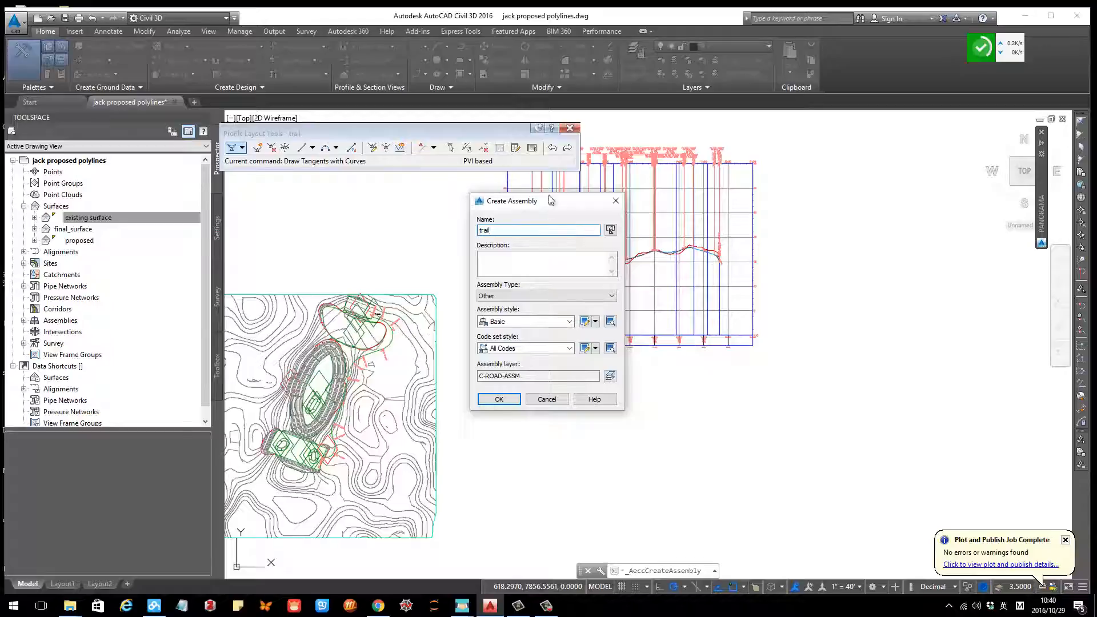
click(501, 402)
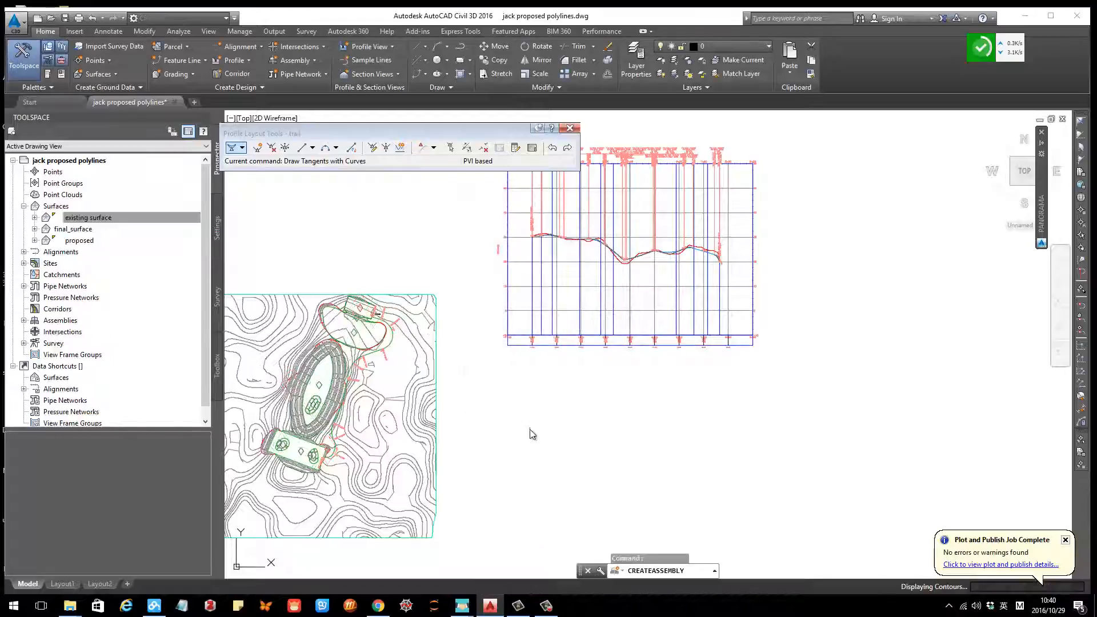
scroll(647, 344, down, 5)
scroll(657, 351, up, 5)
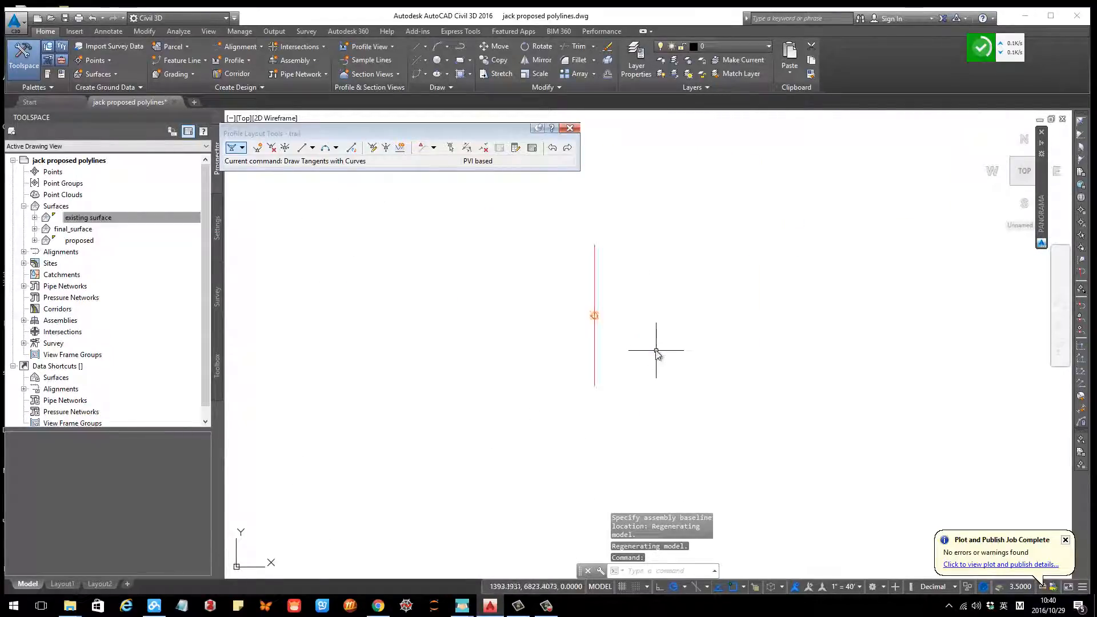
middle_drag(647, 346, 587, 361)
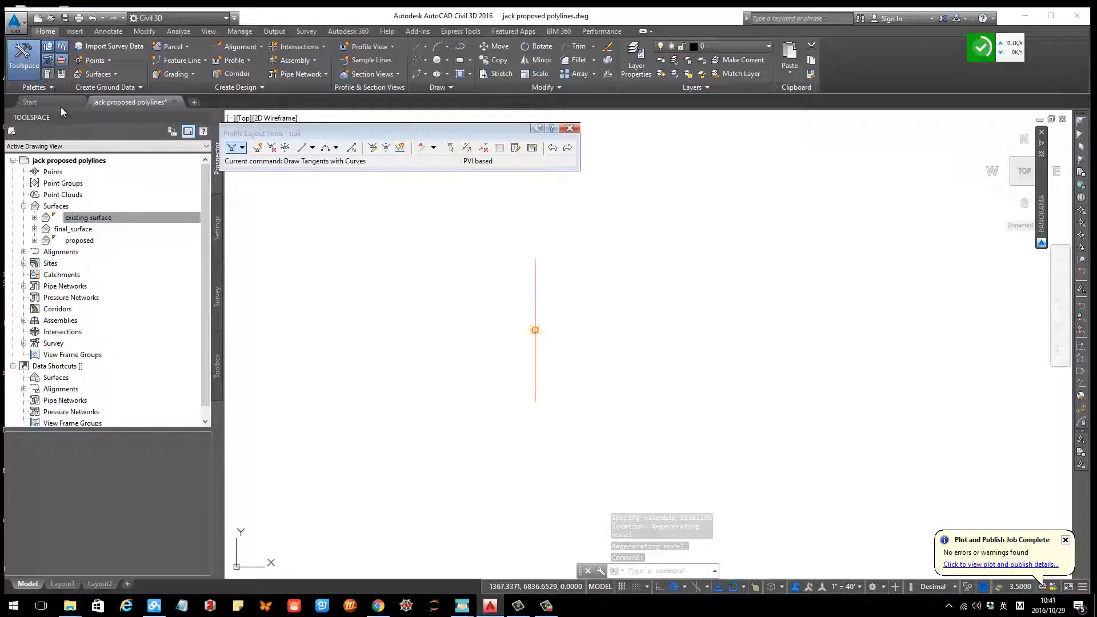
Step: Close the profile layout tools and add a CrownedLane subassembly from the tool palettes to the trail assembly baseline
key(ctrl+3)
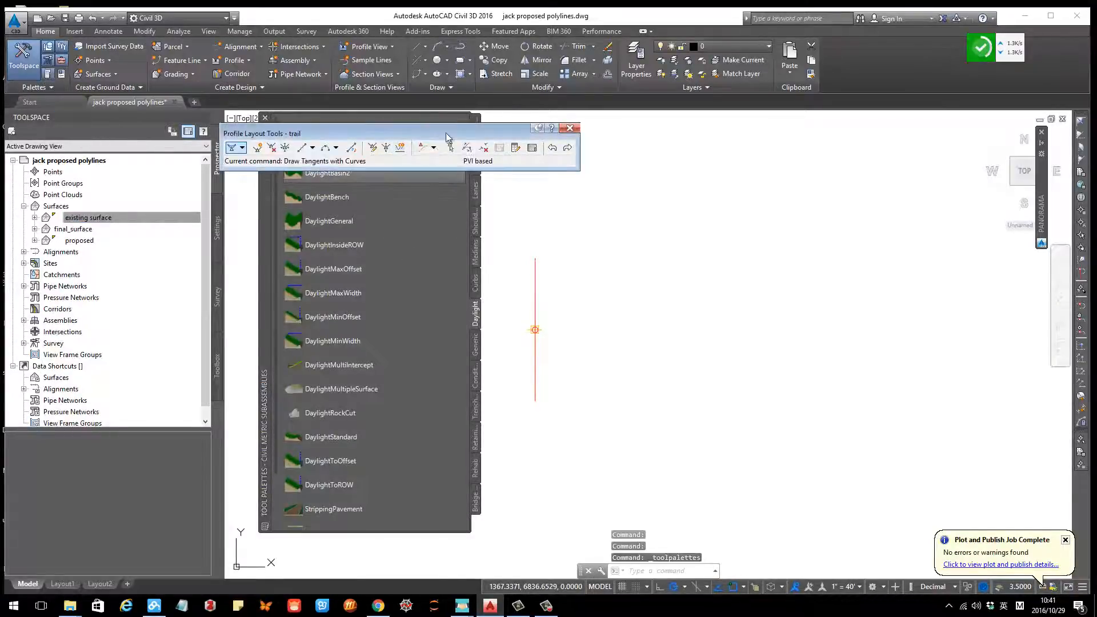
click(570, 128)
click(474, 194)
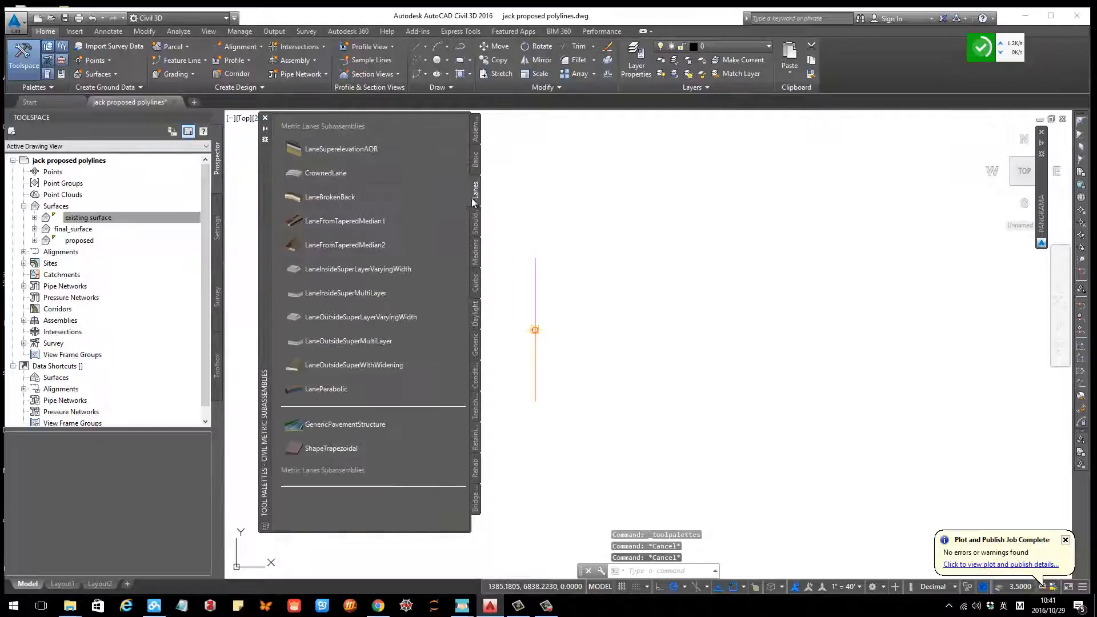
click(330, 173)
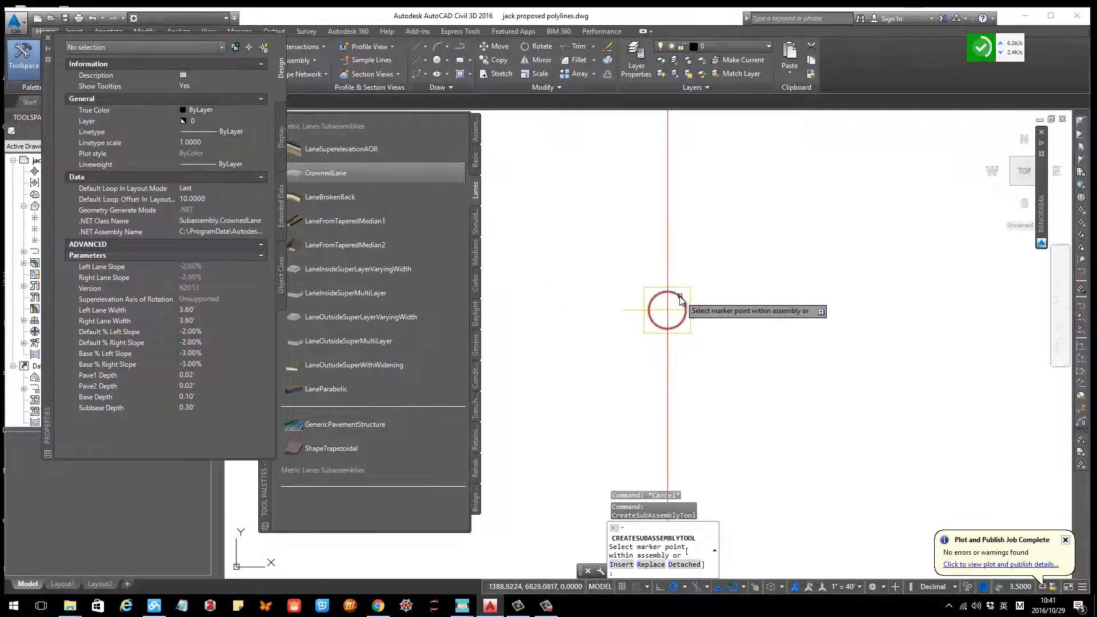
click(681, 301)
scroll(692, 280, down, 3)
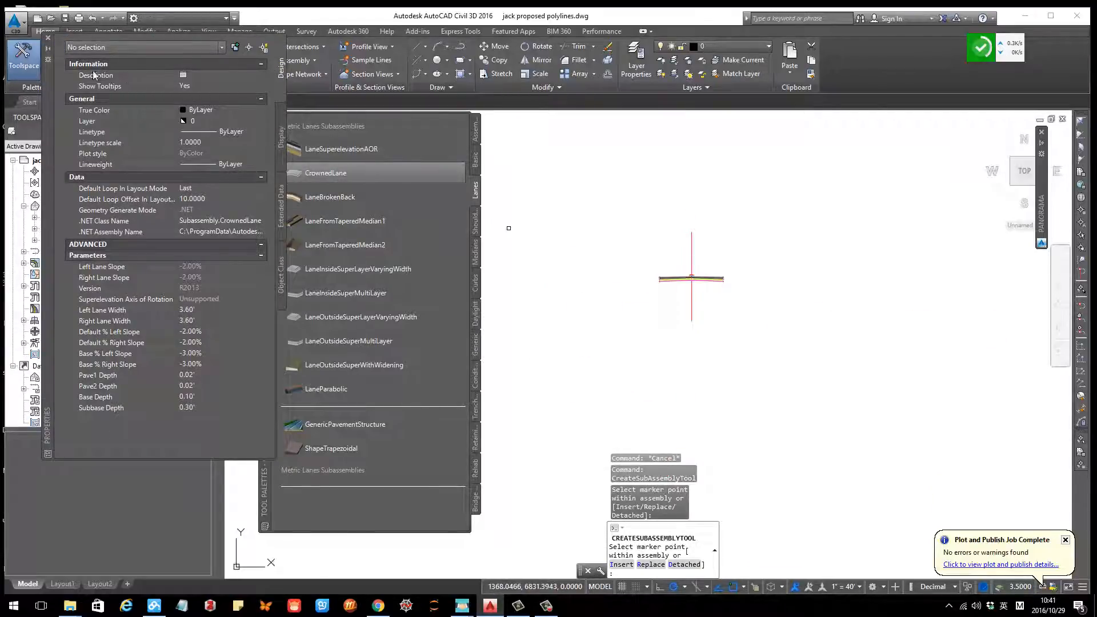
click(48, 38)
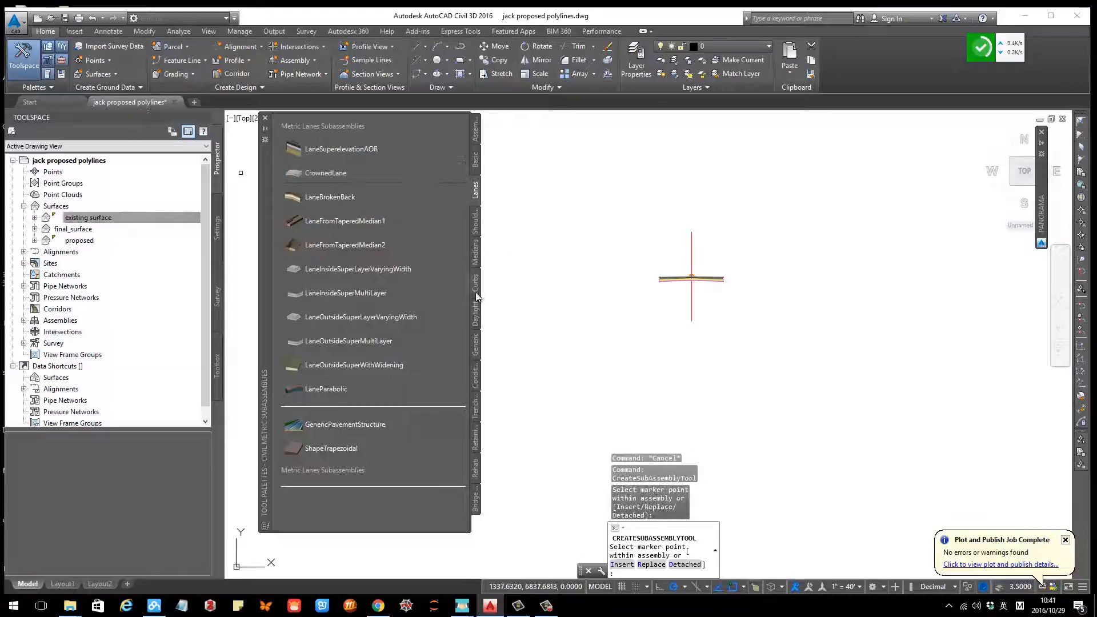
Step: Attach a DaylightGeneral subassembly to the lane's left outer edge
click(476, 317)
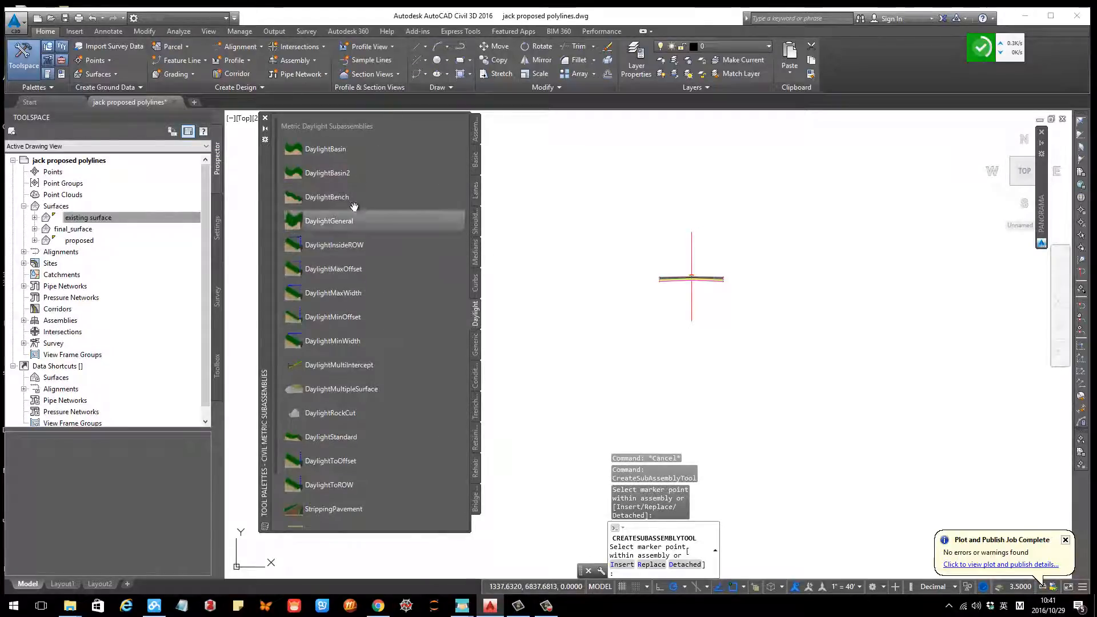
click(358, 222)
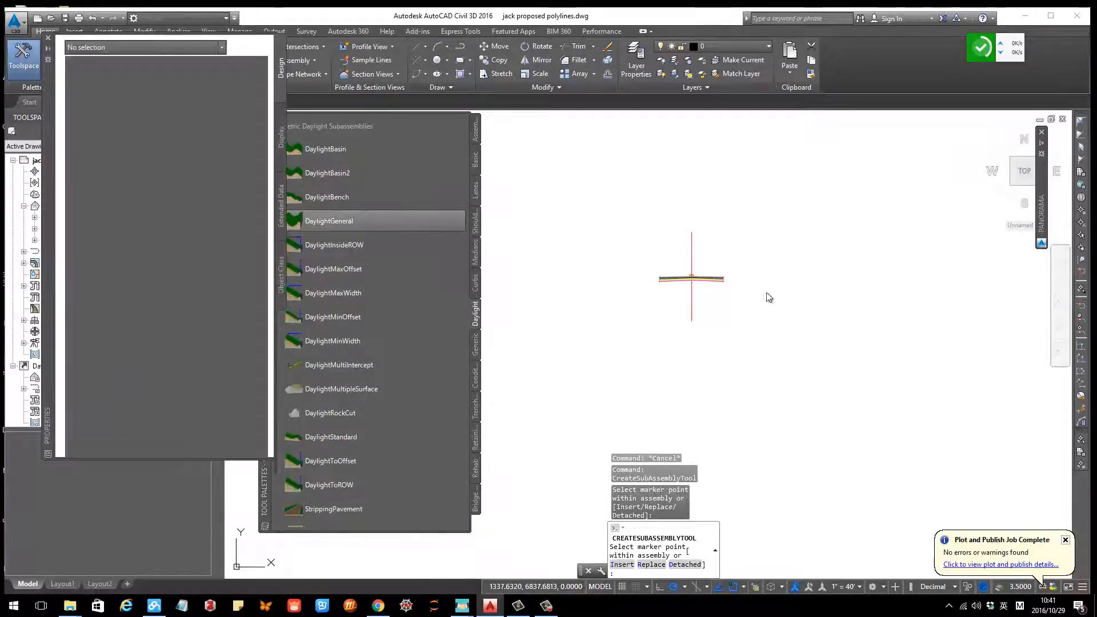
click(48, 38)
scroll(708, 269, up, 5)
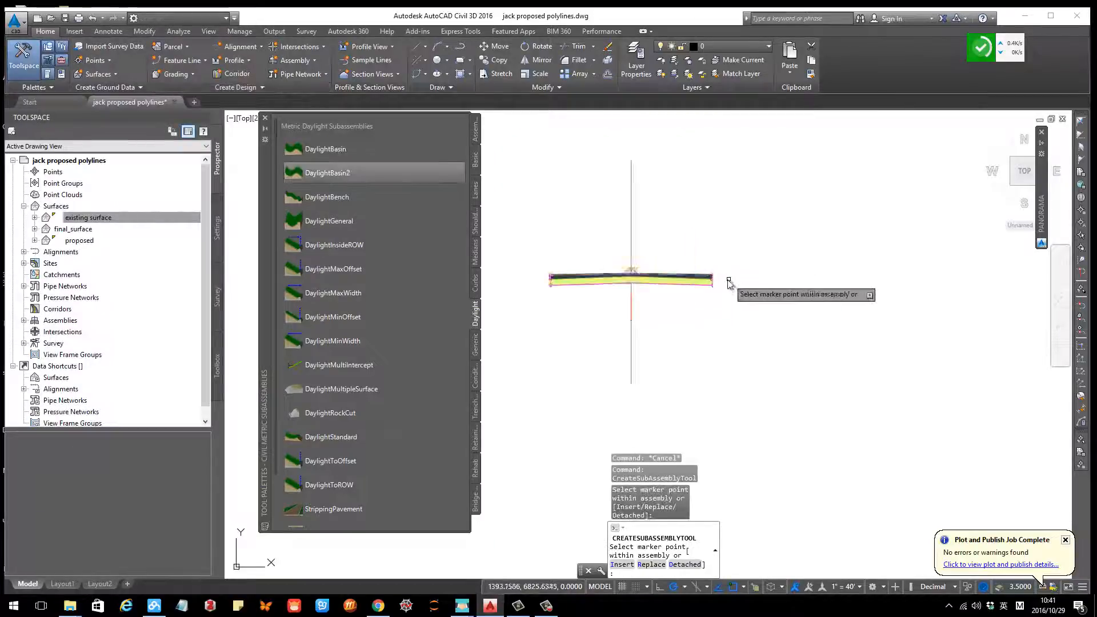
scroll(687, 255, up, 2)
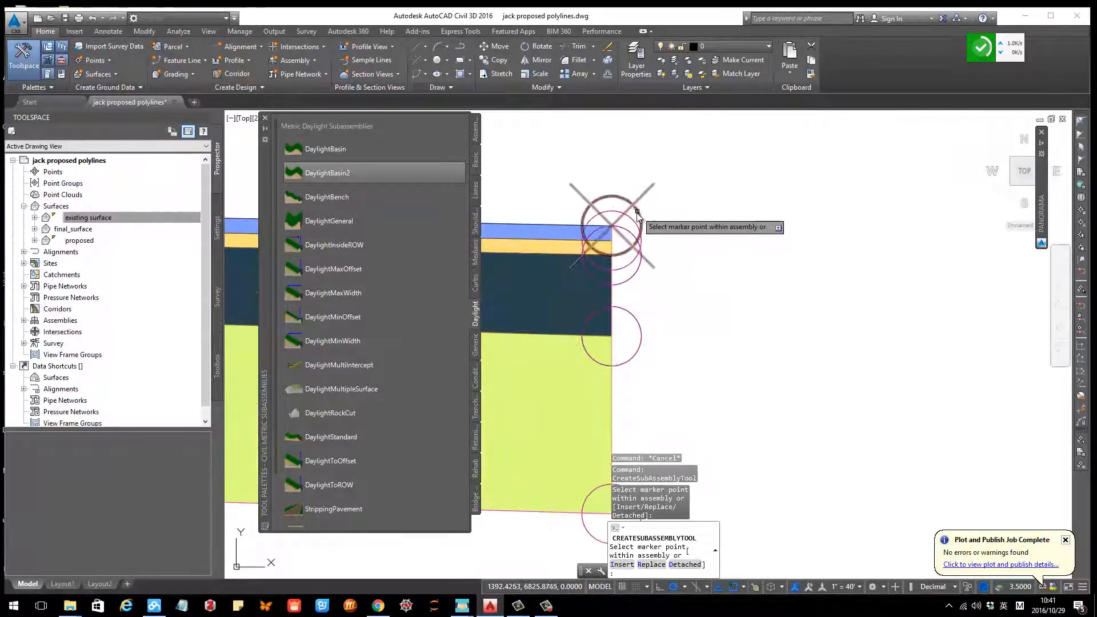
scroll(661, 240, down, 5)
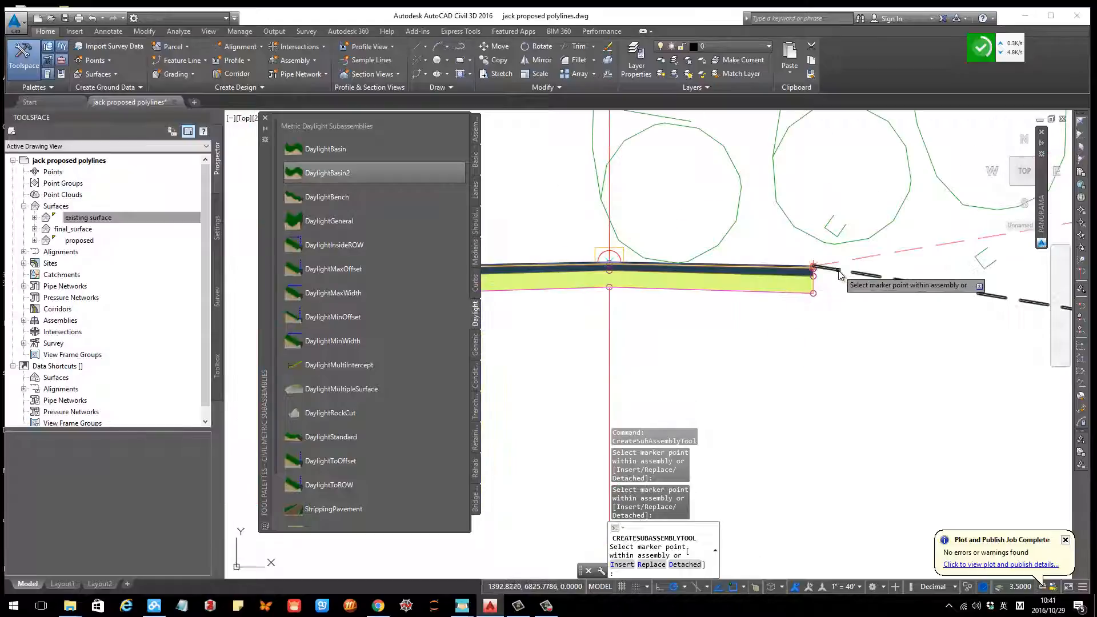
scroll(715, 257, up, 6)
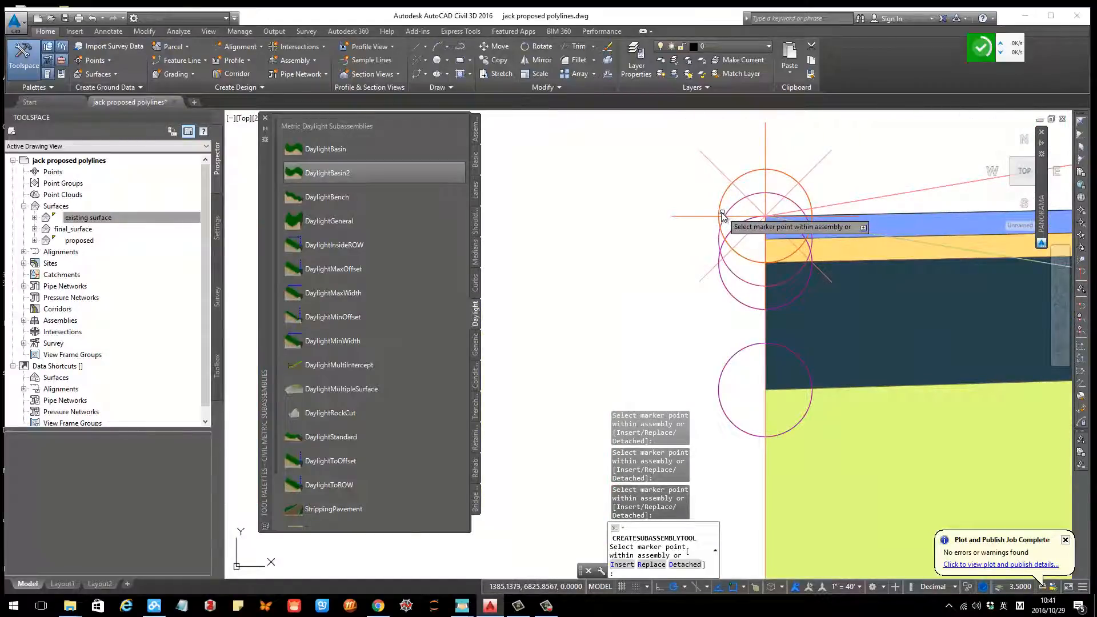
key(Escape)
scroll(726, 226, down, 5)
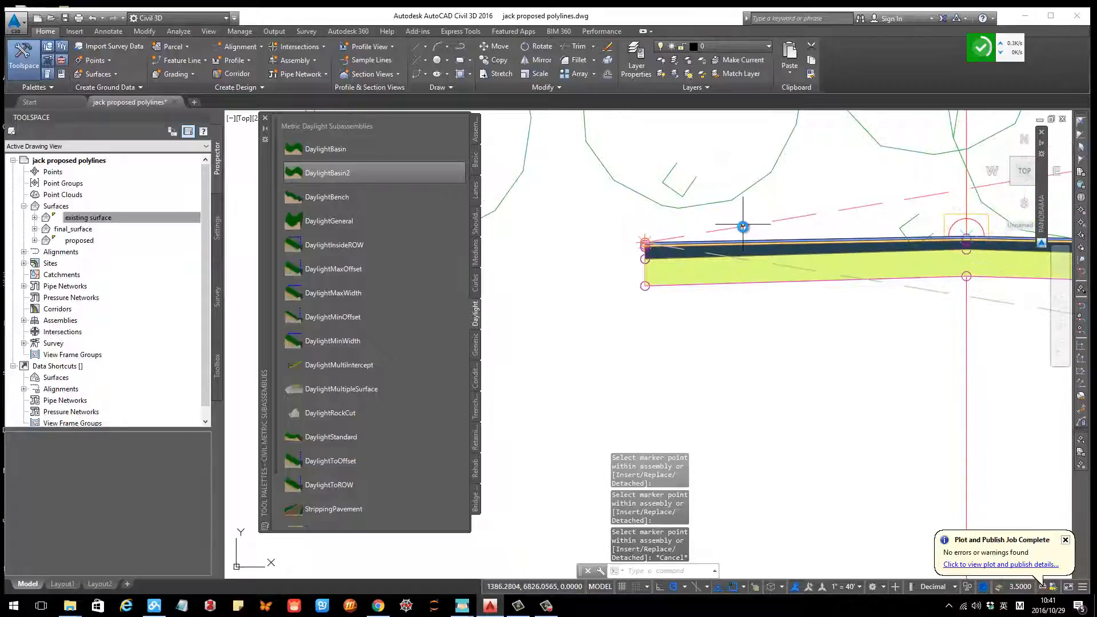
Step: Try mirroring the DaylightGeneral subassembly at the lane's edge, then delete the mirrored copy
click(743, 225)
scroll(700, 235, down, 2)
scroll(665, 235, up, 6)
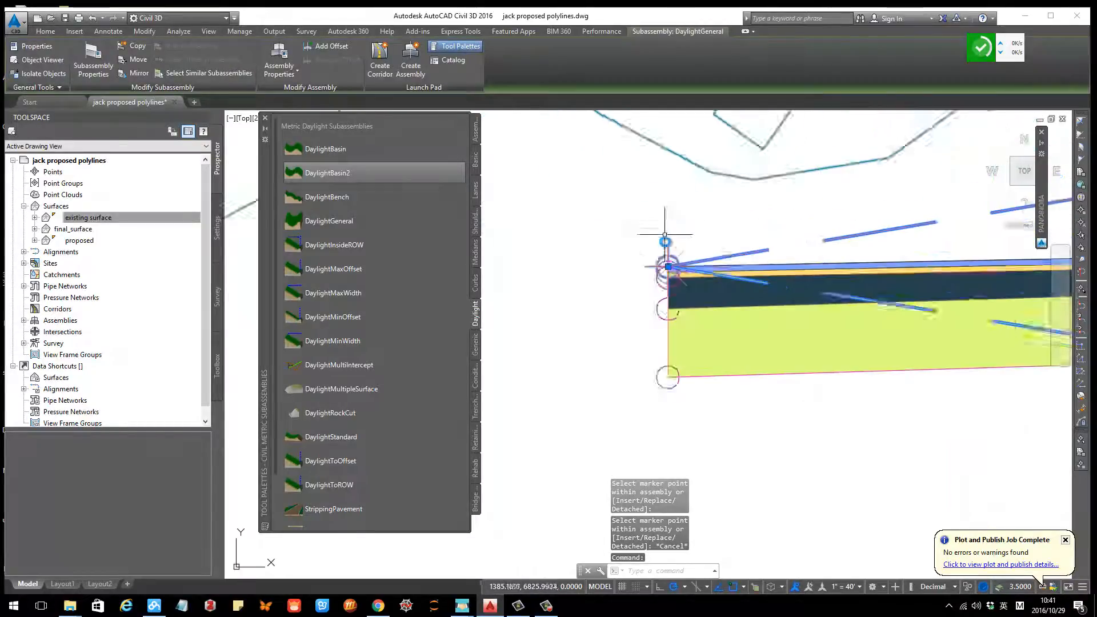
scroll(660, 297, up, 3)
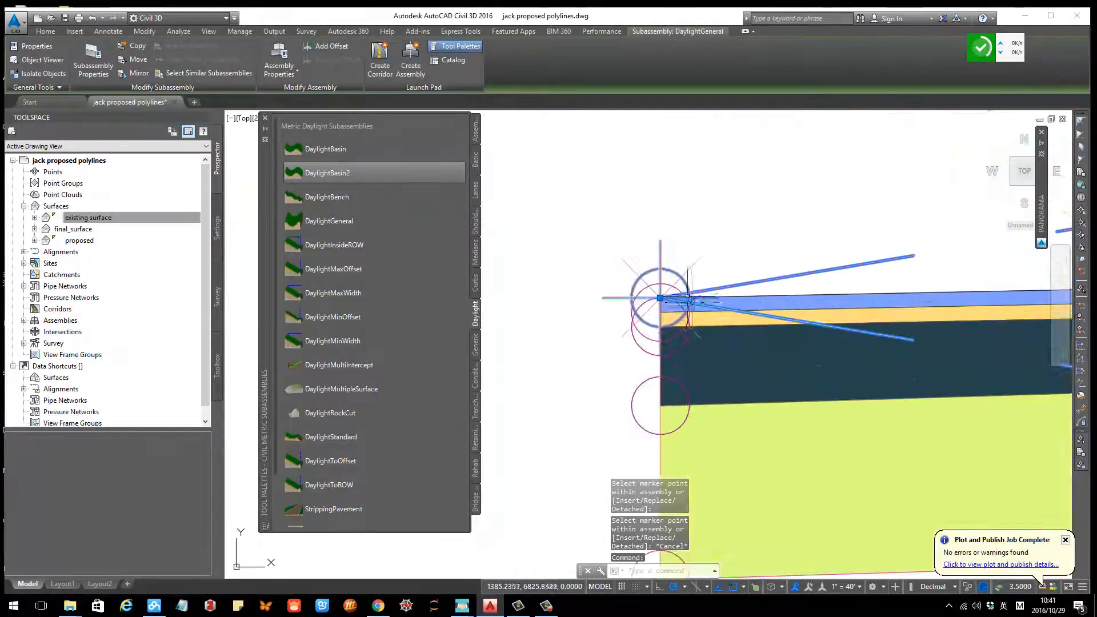
right_click(726, 289)
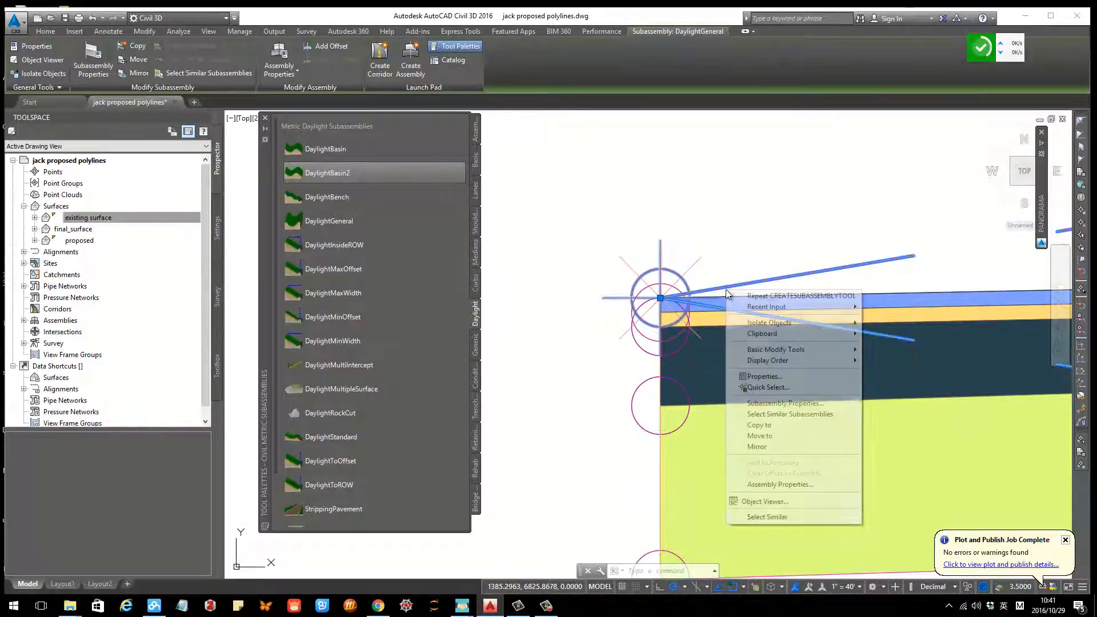
click(646, 279)
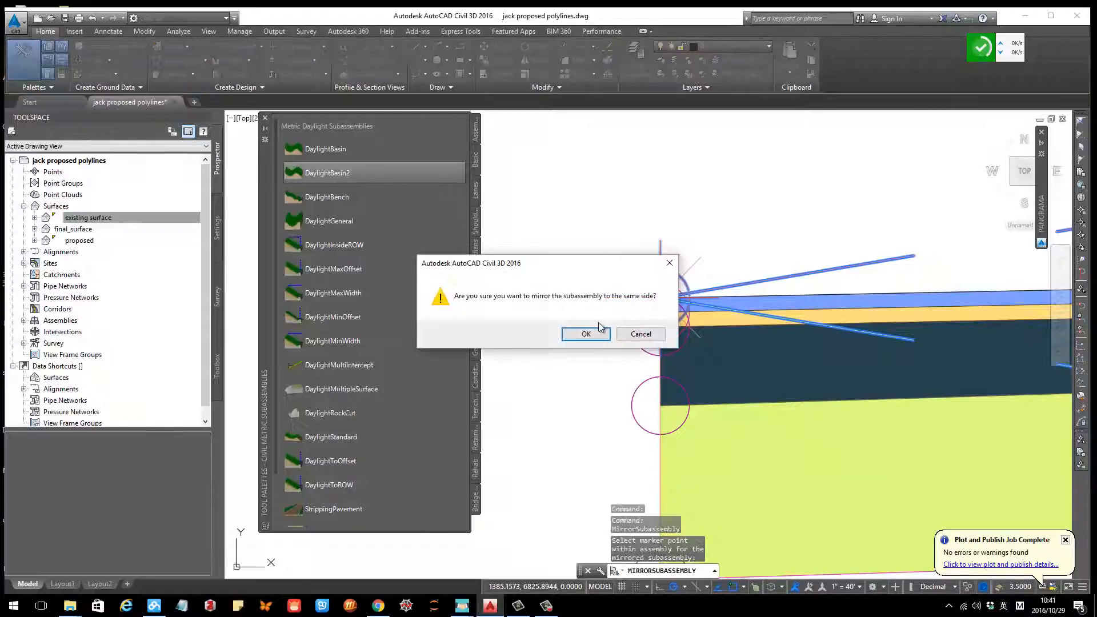
click(582, 333)
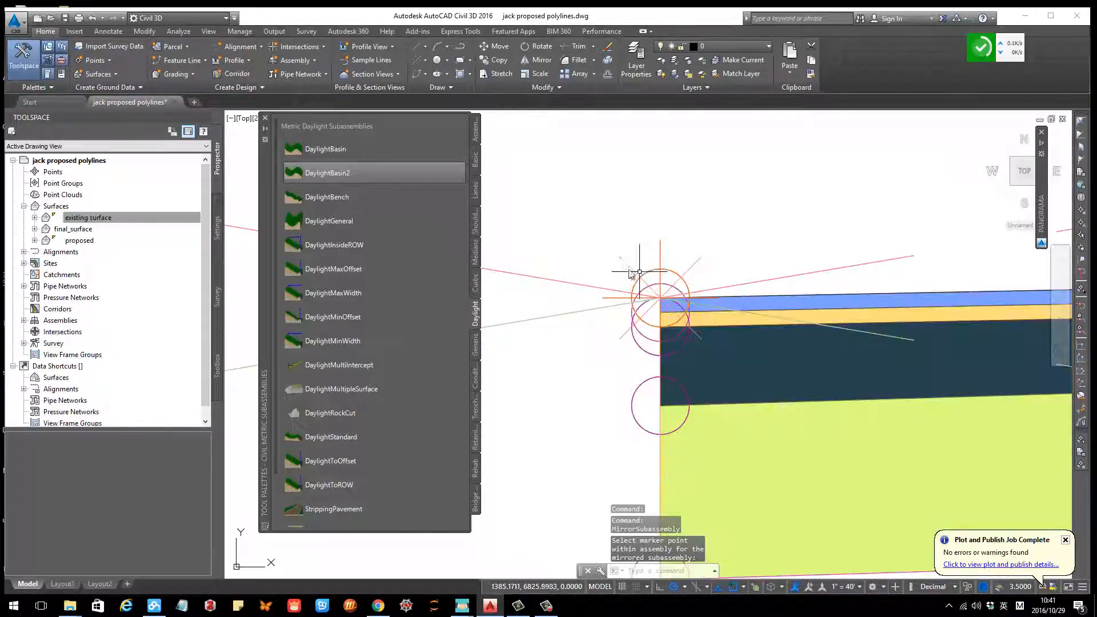
click(765, 281)
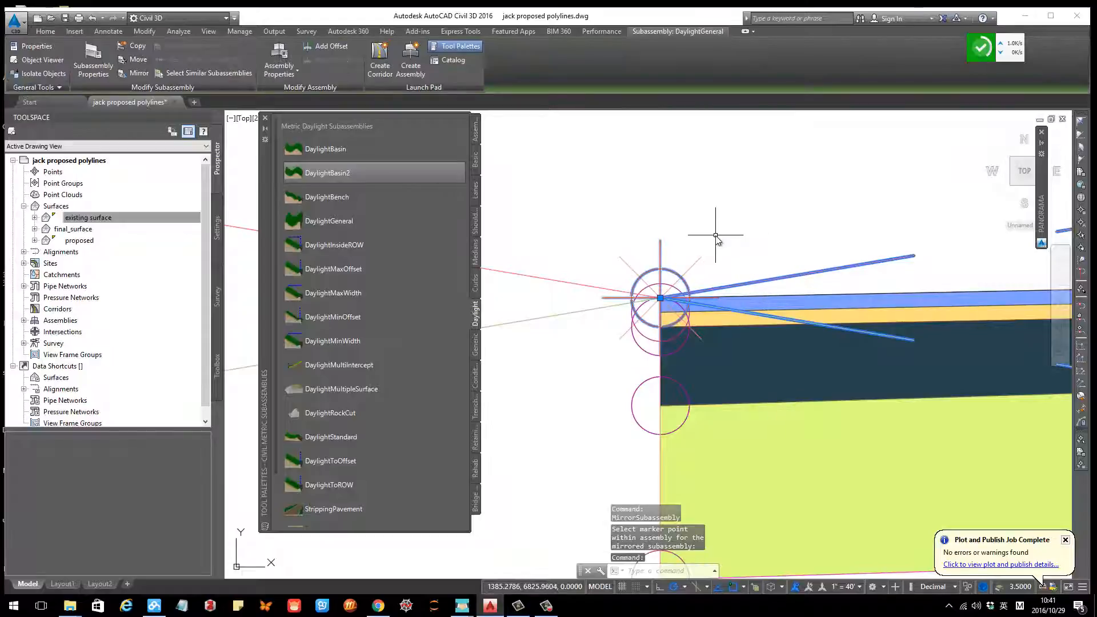
key(Delete)
Step: Close the tool palettes window
scroll(608, 231, down, 10)
scroll(608, 230, down, 5)
middle_drag(709, 244, 784, 303)
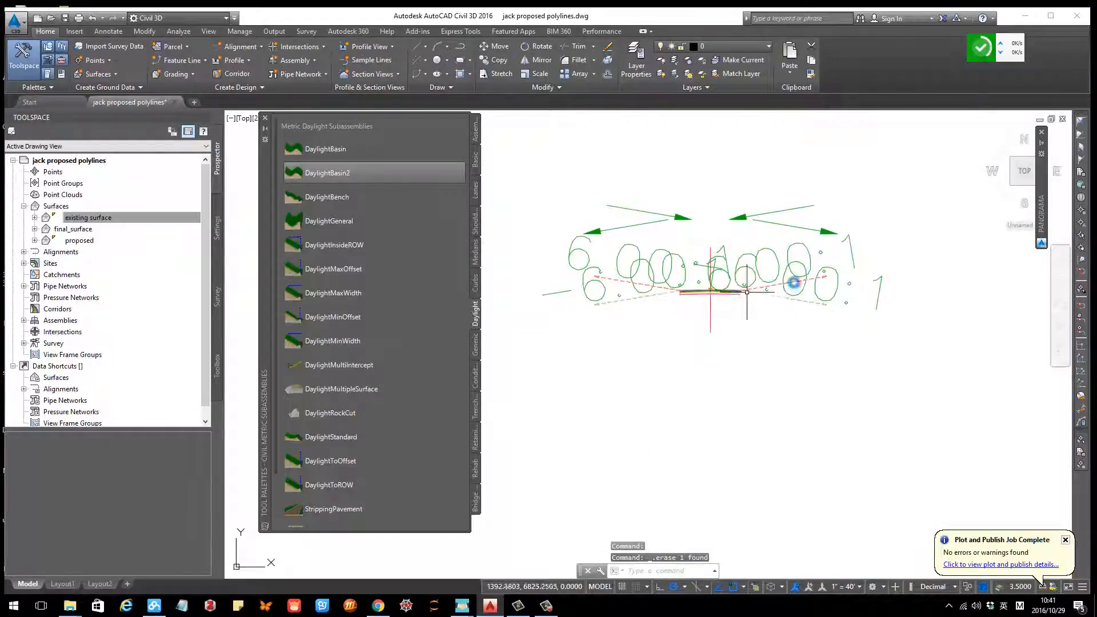
click(265, 118)
Step: Start a new corridor and name it trail_corridor
scroll(652, 279, down, 8)
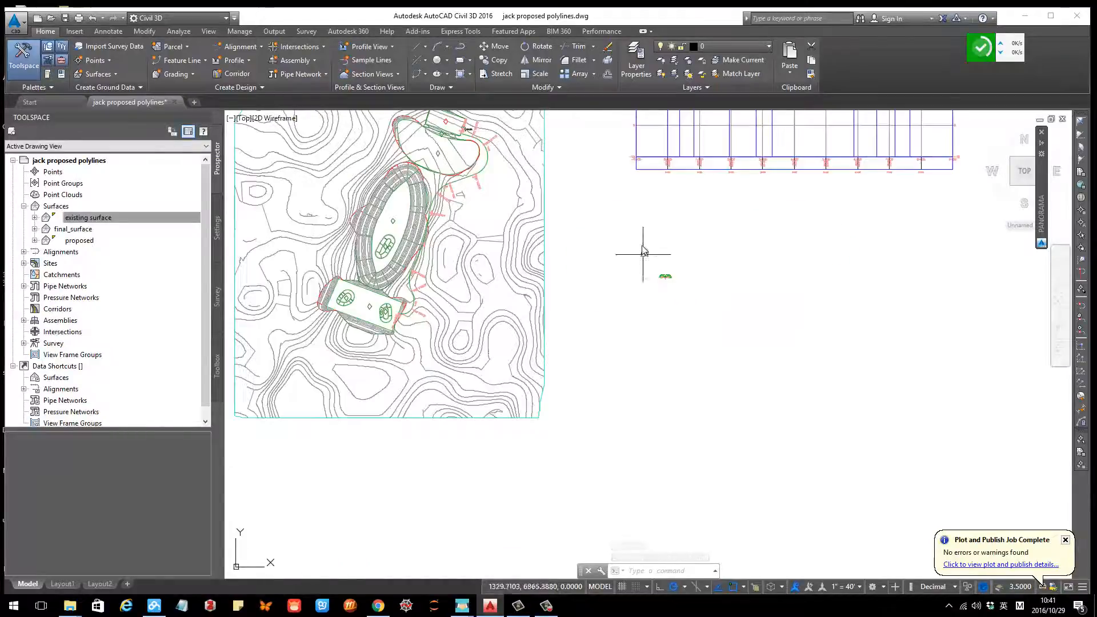
middle_drag(645, 245, 657, 294)
scroll(656, 319, down, 3)
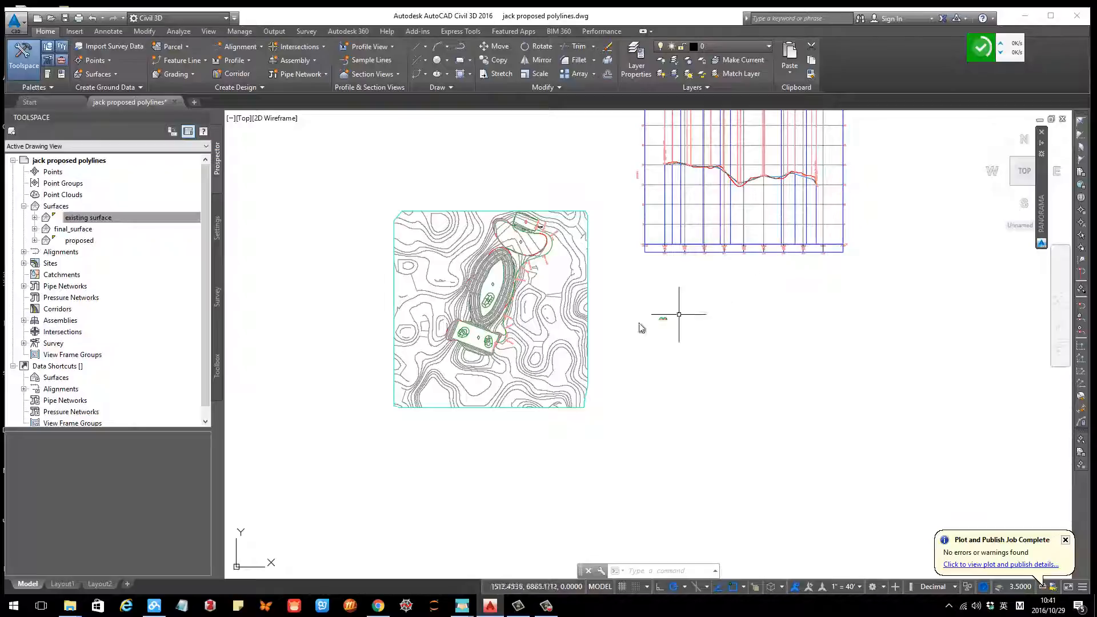
scroll(550, 244, up, 5)
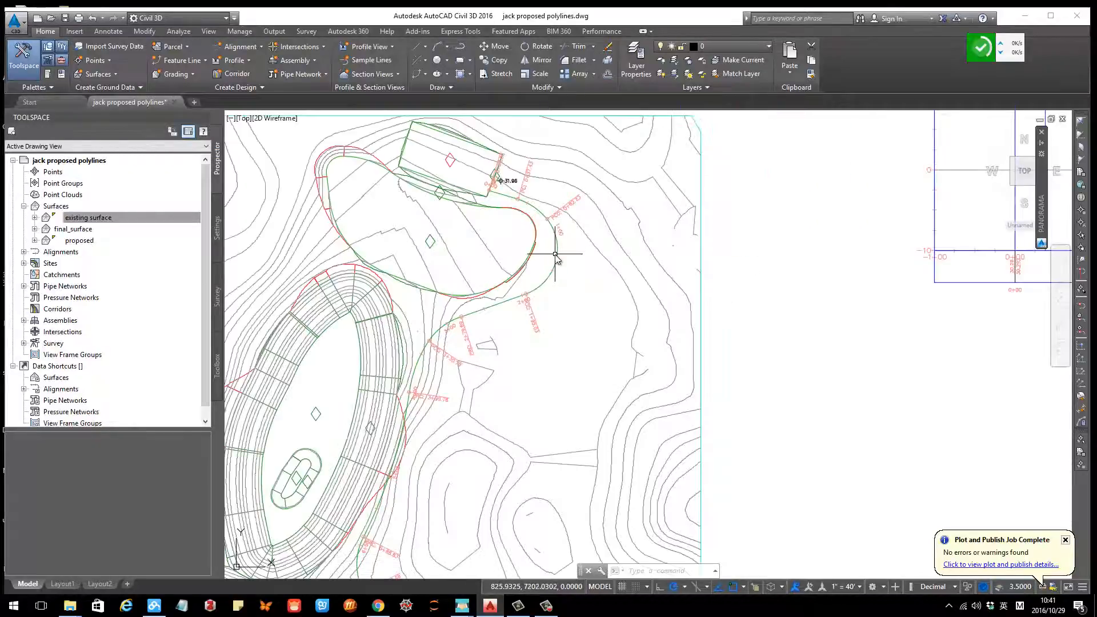
click(227, 77)
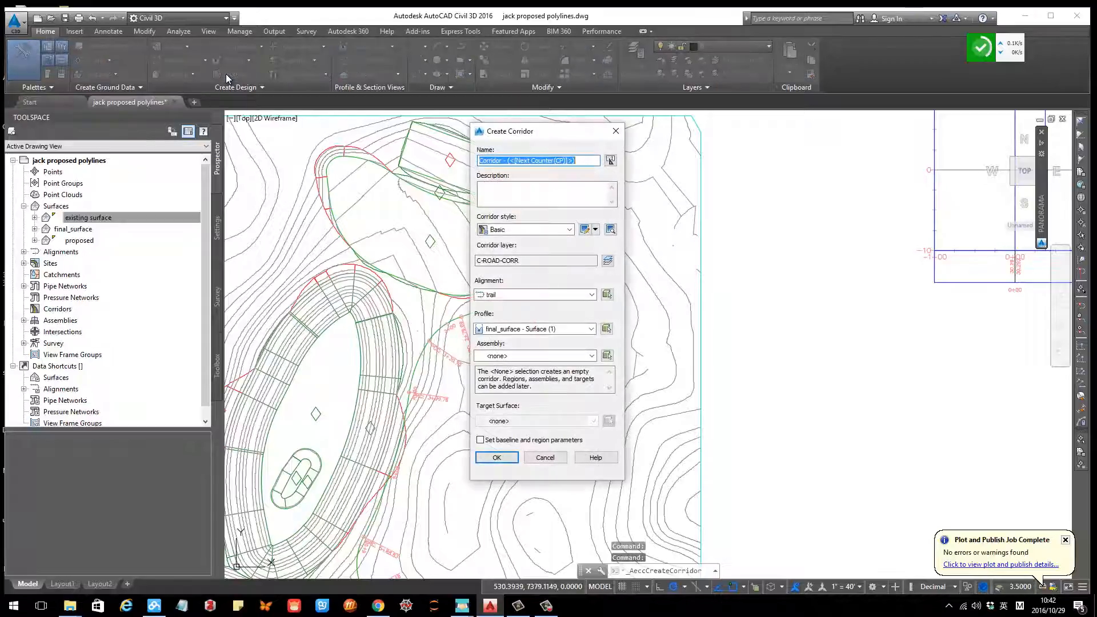
click(565, 160)
drag(599, 161, 428, 168)
text(tria)
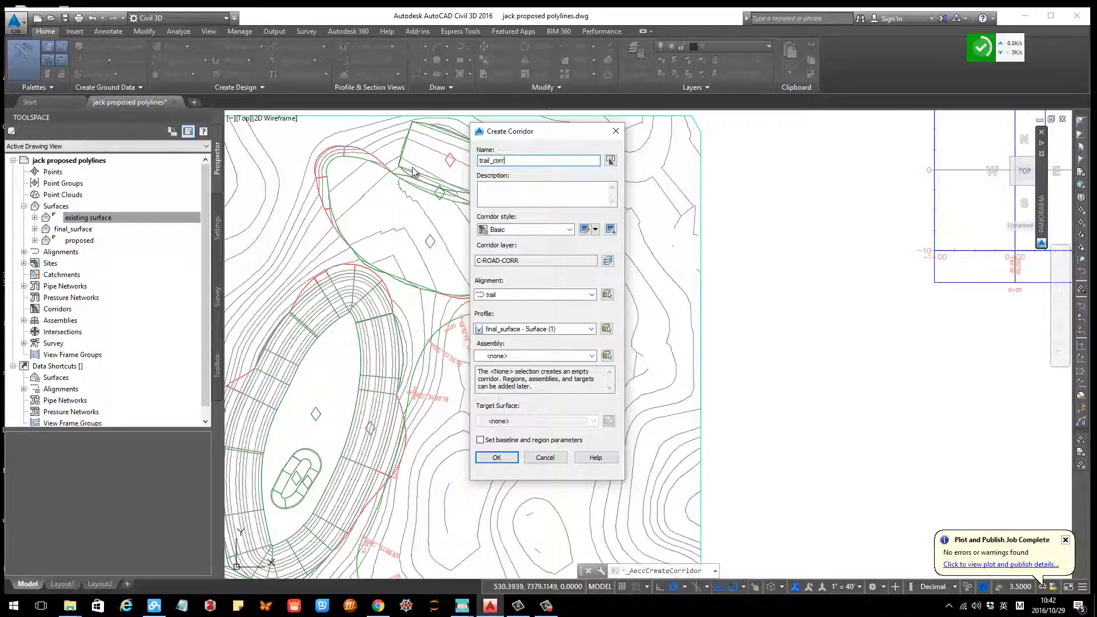
Step: Choose the trail alignment and the trail design profile for the corridor
click(514, 296)
click(527, 296)
click(533, 331)
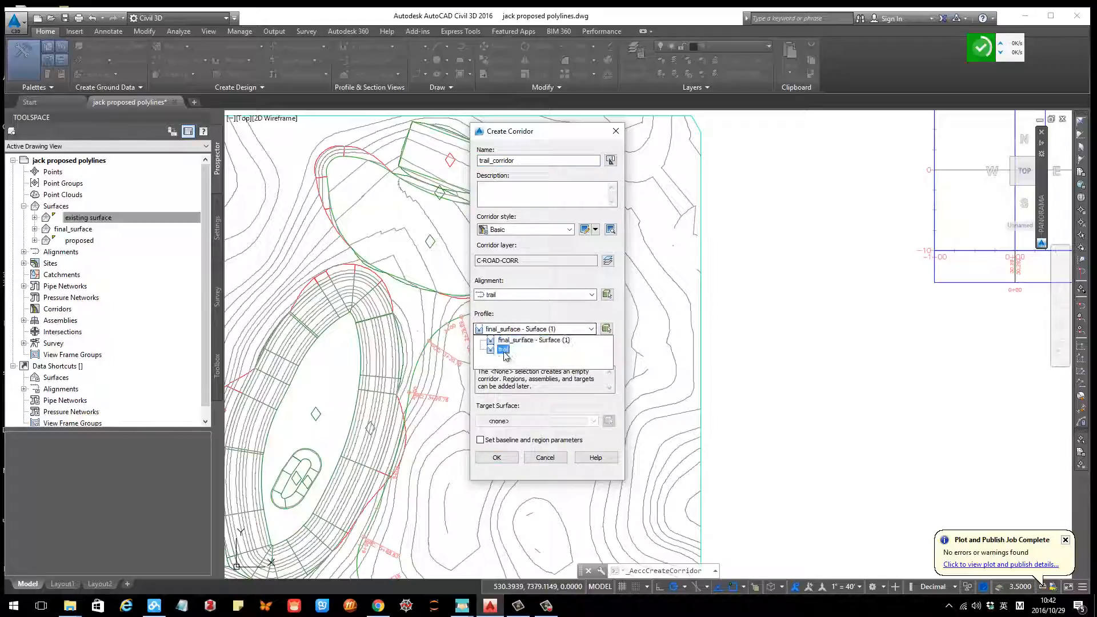
click(503, 349)
click(524, 355)
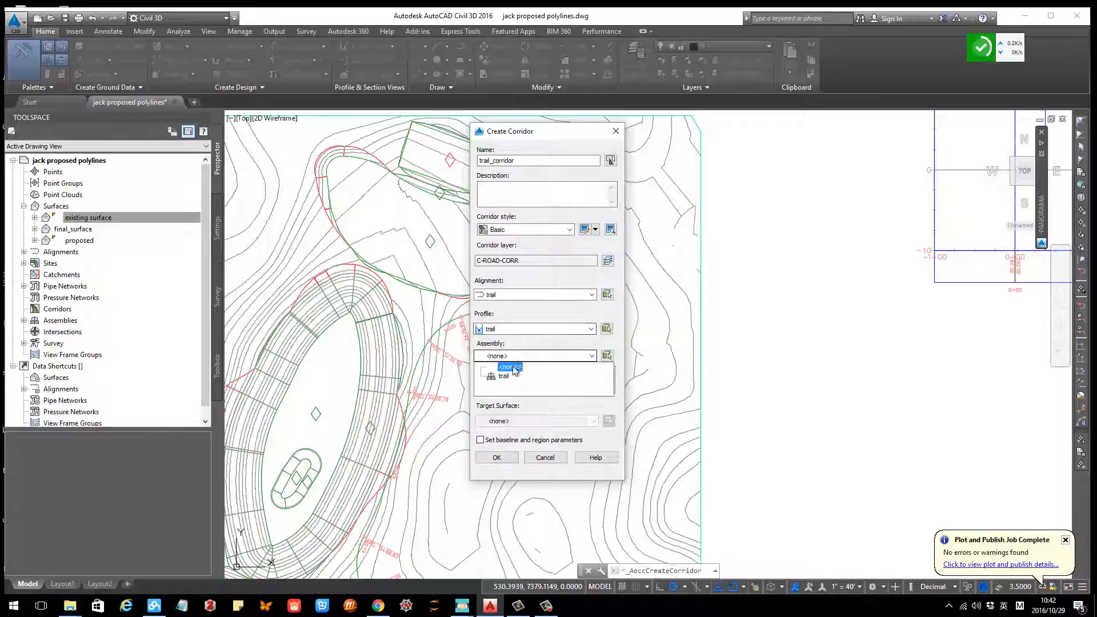
Step: Pick the trail assembly and final_surface as target surface, with baseline and region parameters enabled, and confirm
click(498, 367)
click(515, 421)
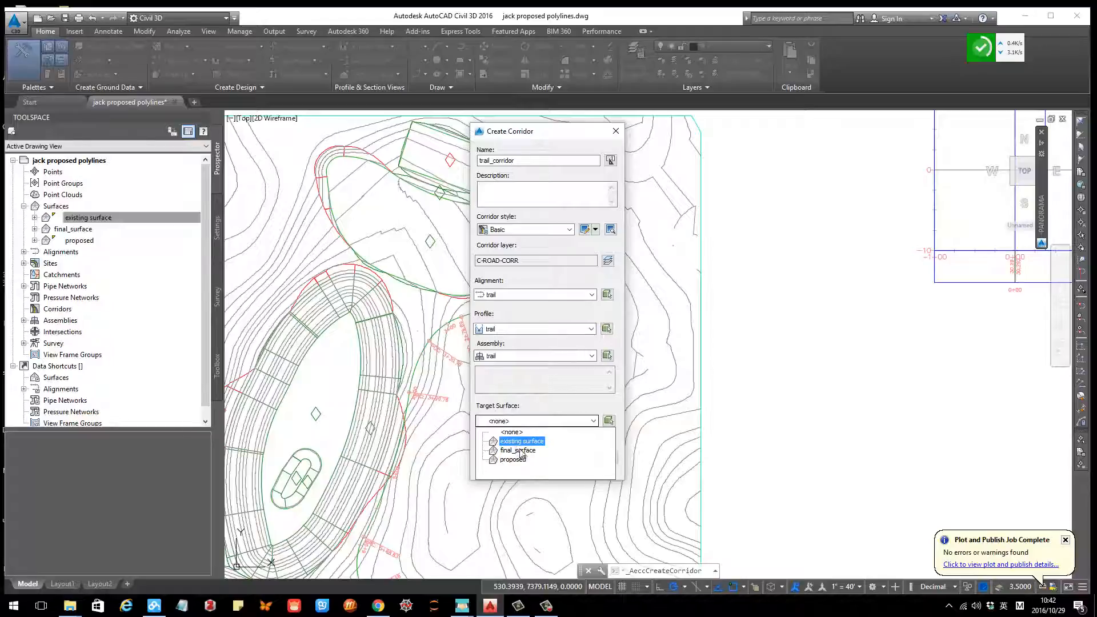
click(524, 455)
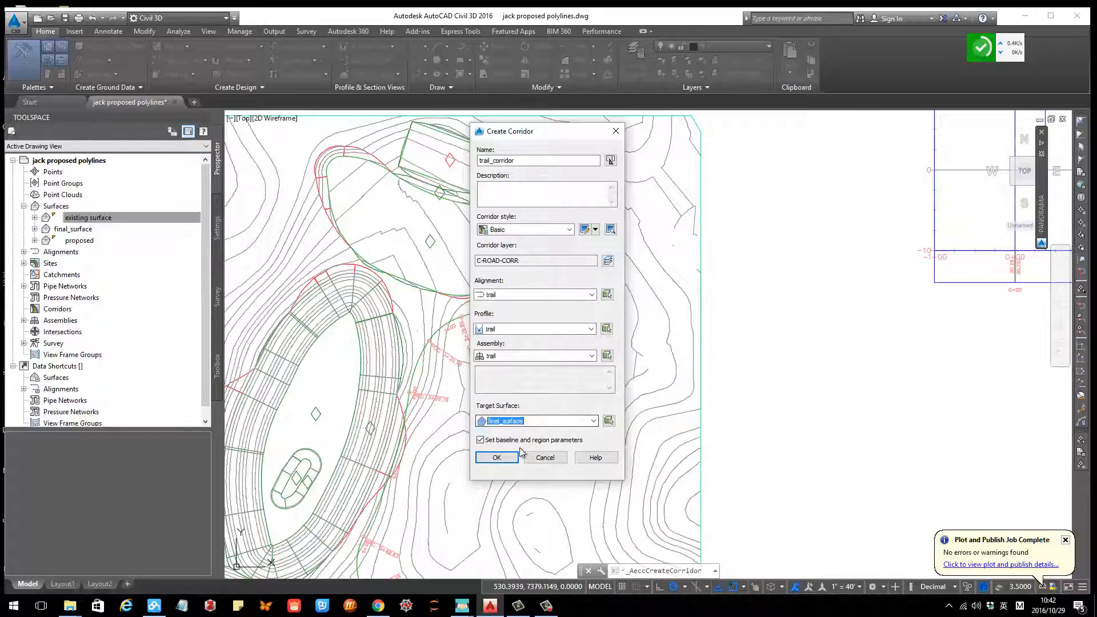
click(497, 457)
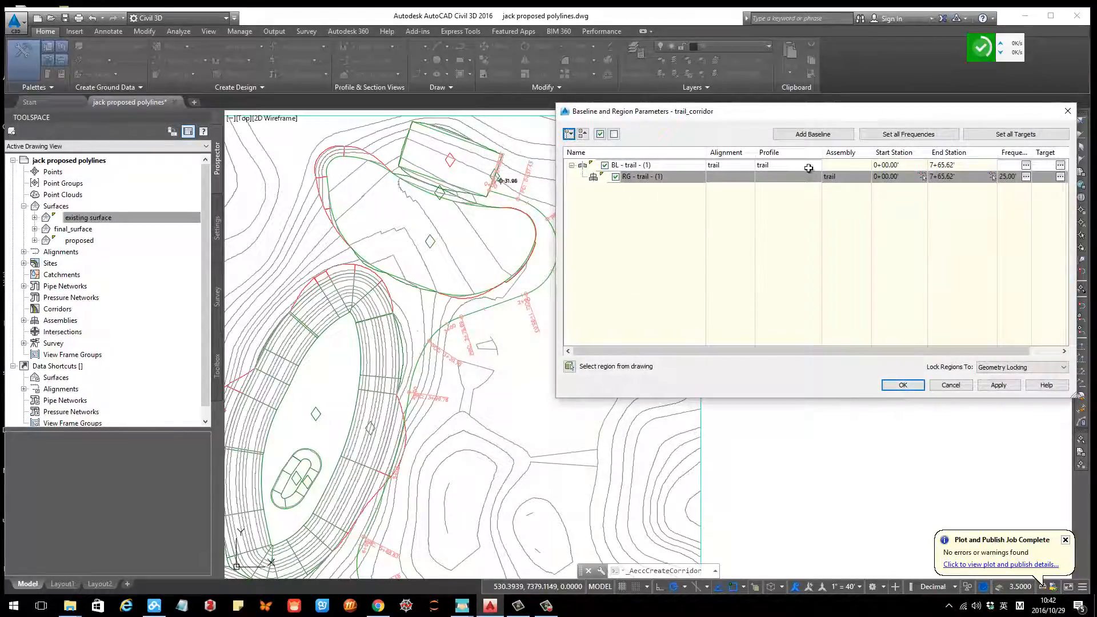
Step: Accept the baseline and region parameters to build the corridor
click(905, 387)
key(Return)
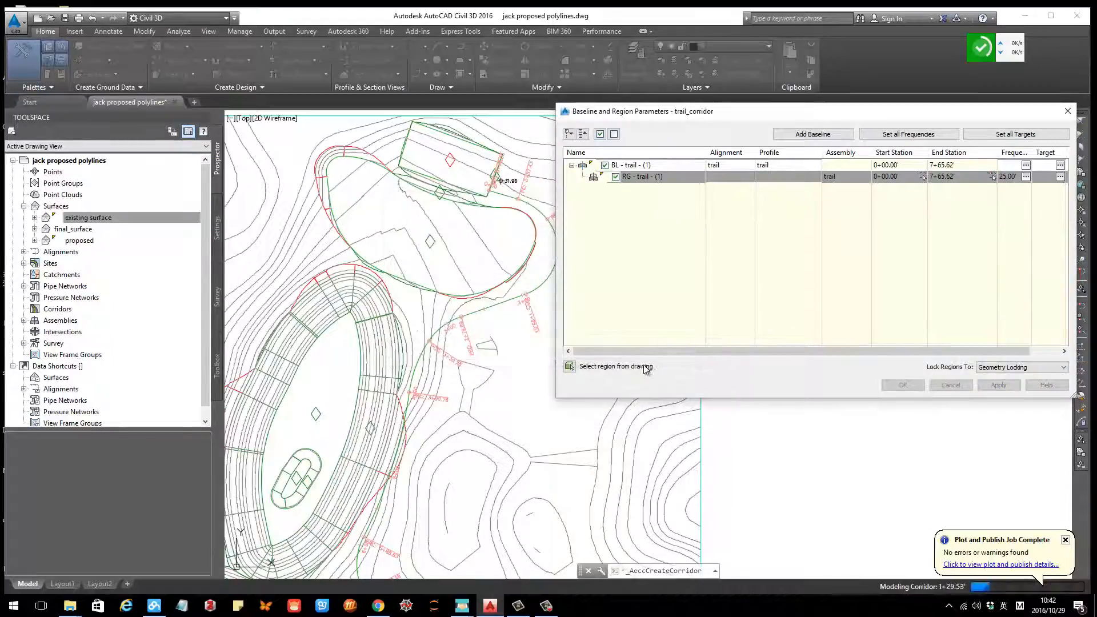
Step: Open the trail corridor in the Object Viewer
scroll(574, 324, down, 2)
middle_drag(553, 392, 585, 326)
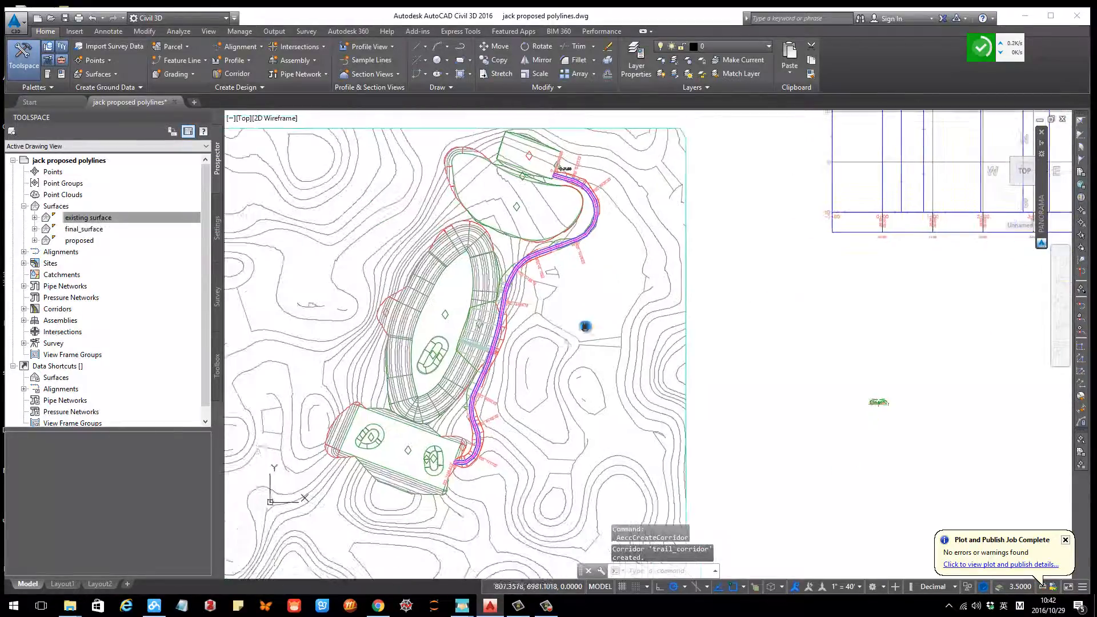
scroll(490, 343, up, 2)
click(489, 343)
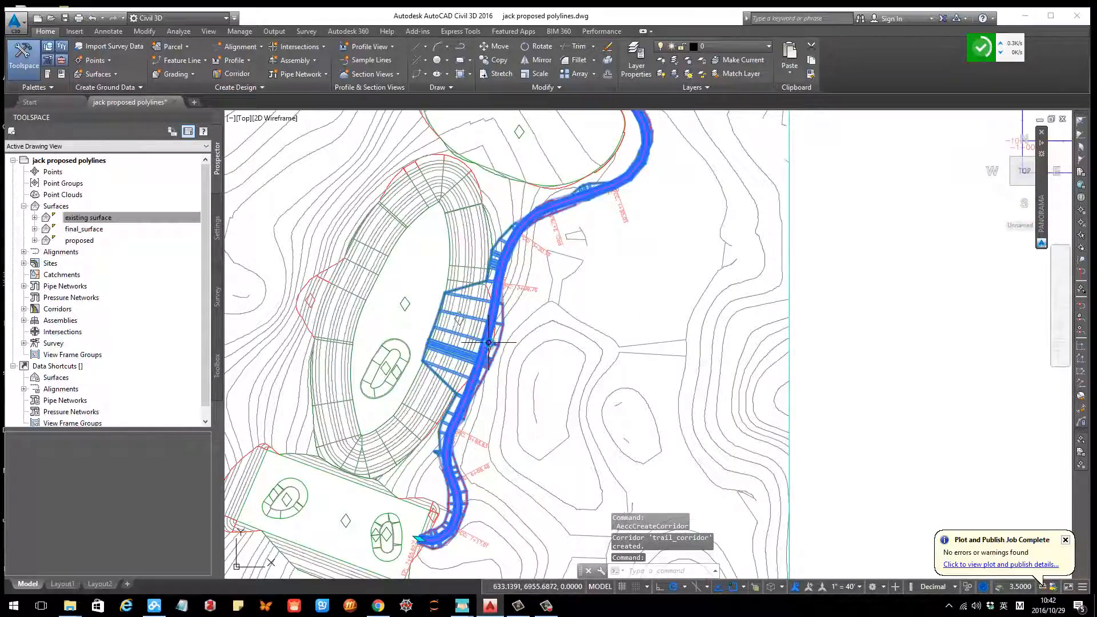
right_click(643, 306)
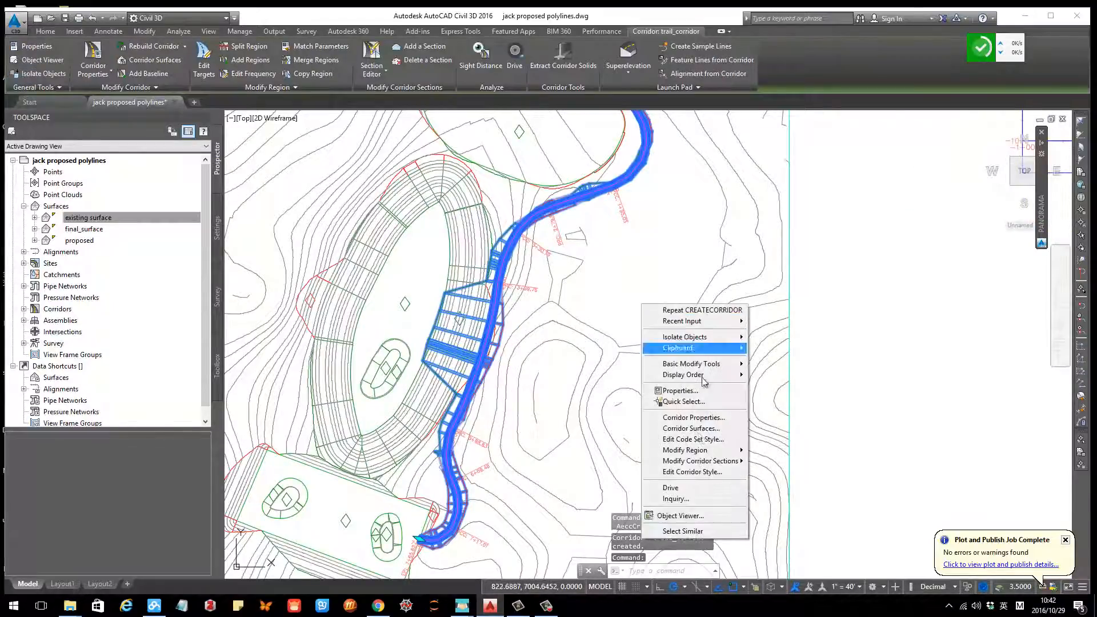
click(694, 515)
Step: Orbit and zoom around the corridor in the Object Viewer to inspect its 3D shape
drag(598, 393, 580, 275)
scroll(497, 338, up, 4)
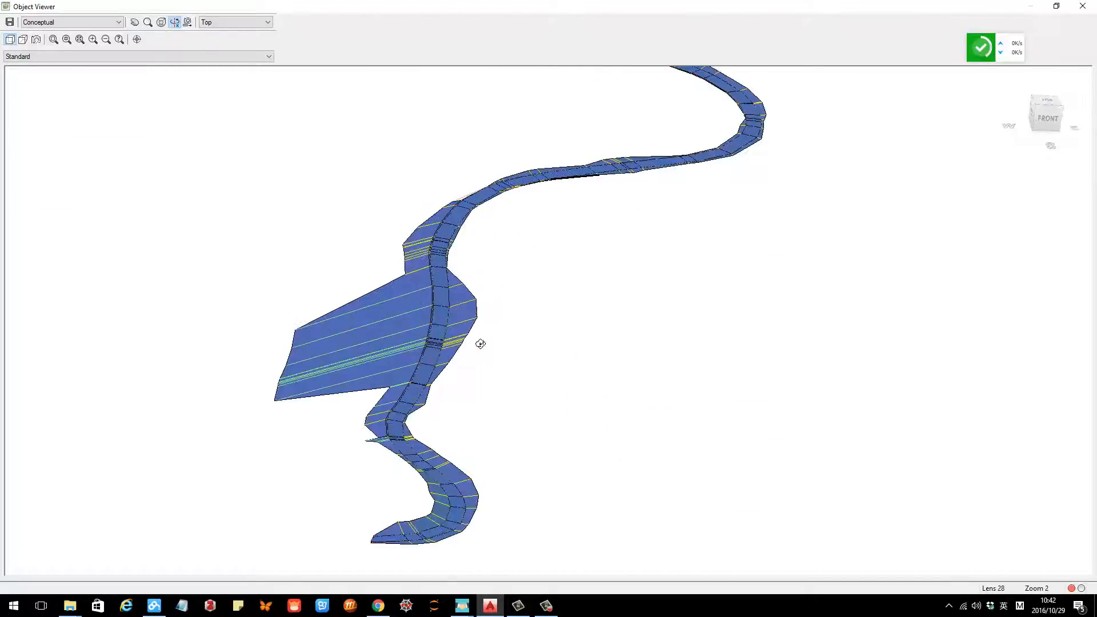
middle_drag(434, 380, 524, 387)
scroll(528, 390, up, 5)
drag(573, 395, 524, 300)
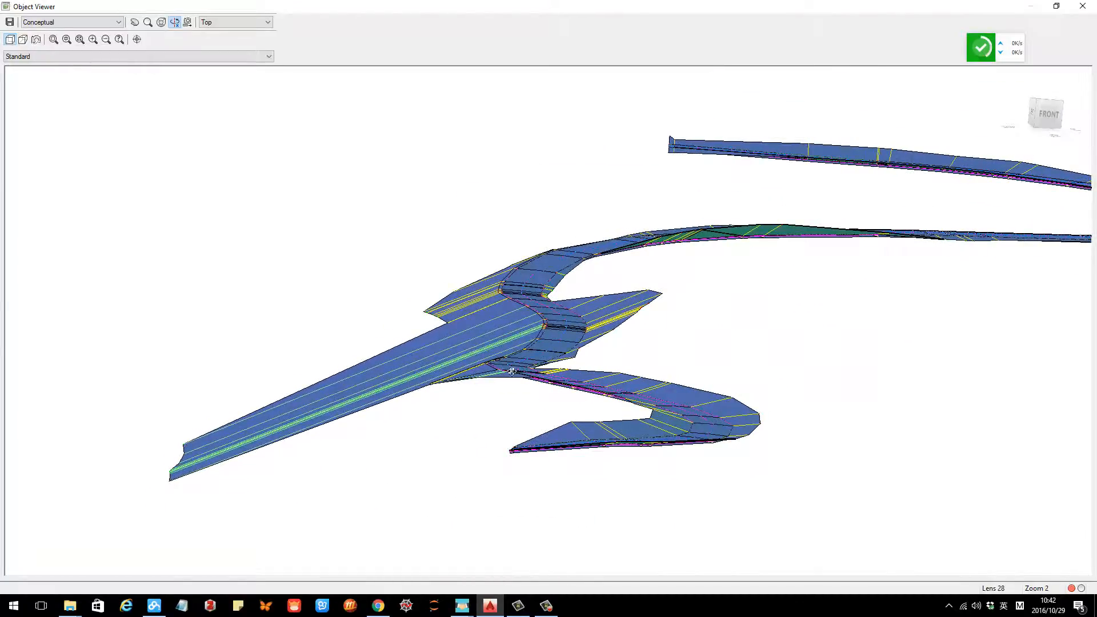
drag(512, 372, 575, 437)
scroll(575, 417, down, 4)
middle_drag(576, 372, 579, 381)
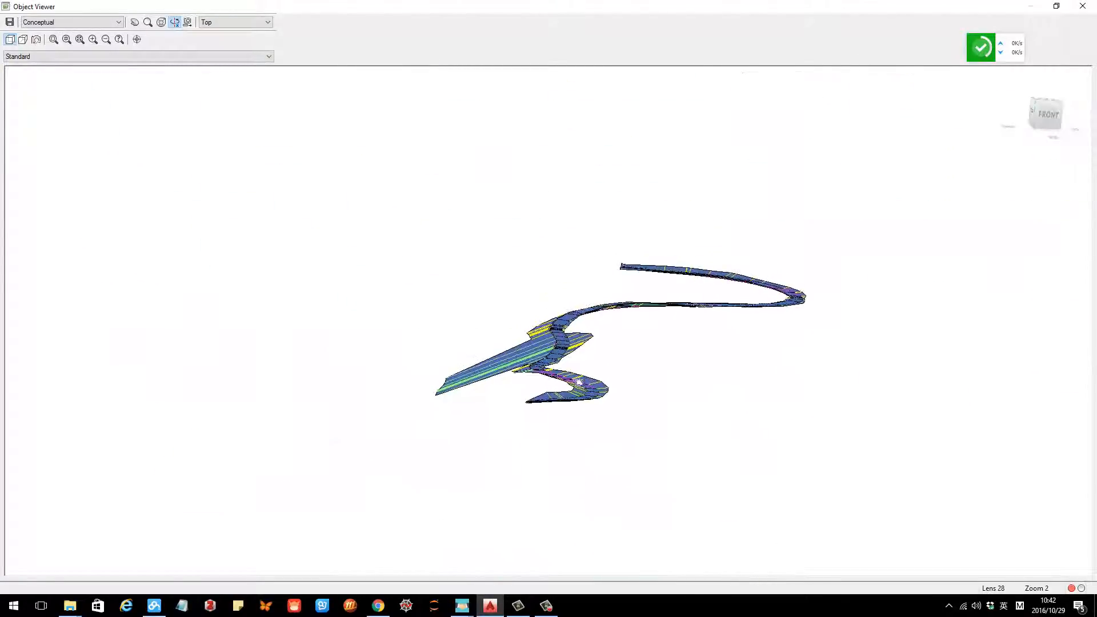
drag(577, 382, 574, 394)
key(Escape)
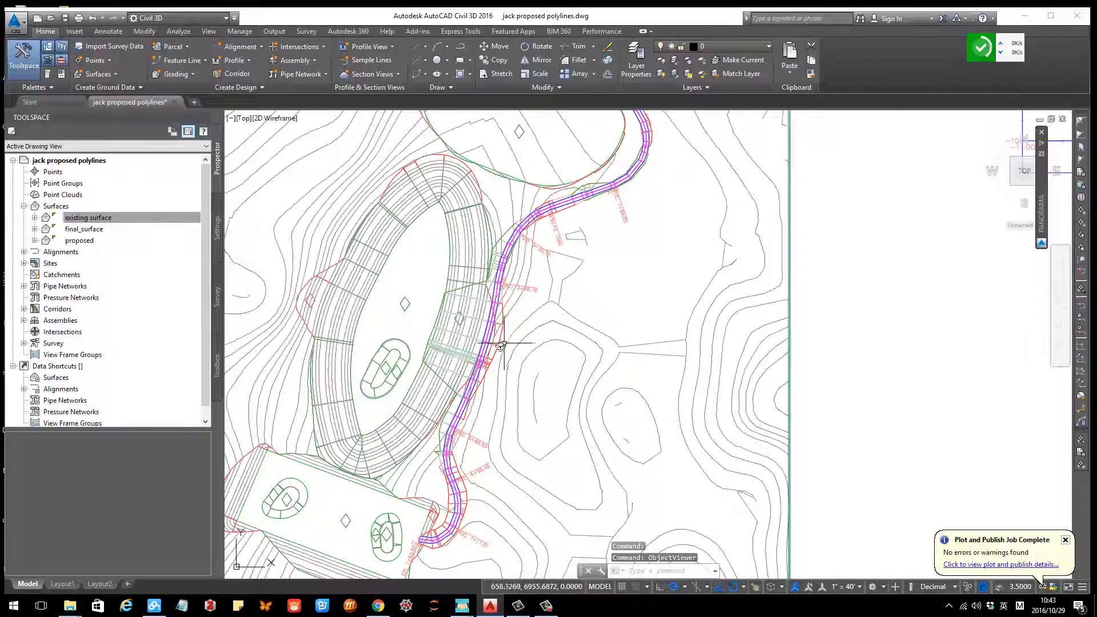
Step: Reopen the corridor in the Object Viewer and orbit to examine it again
scroll(501, 345, up, 2)
click(486, 362)
right_click(486, 362)
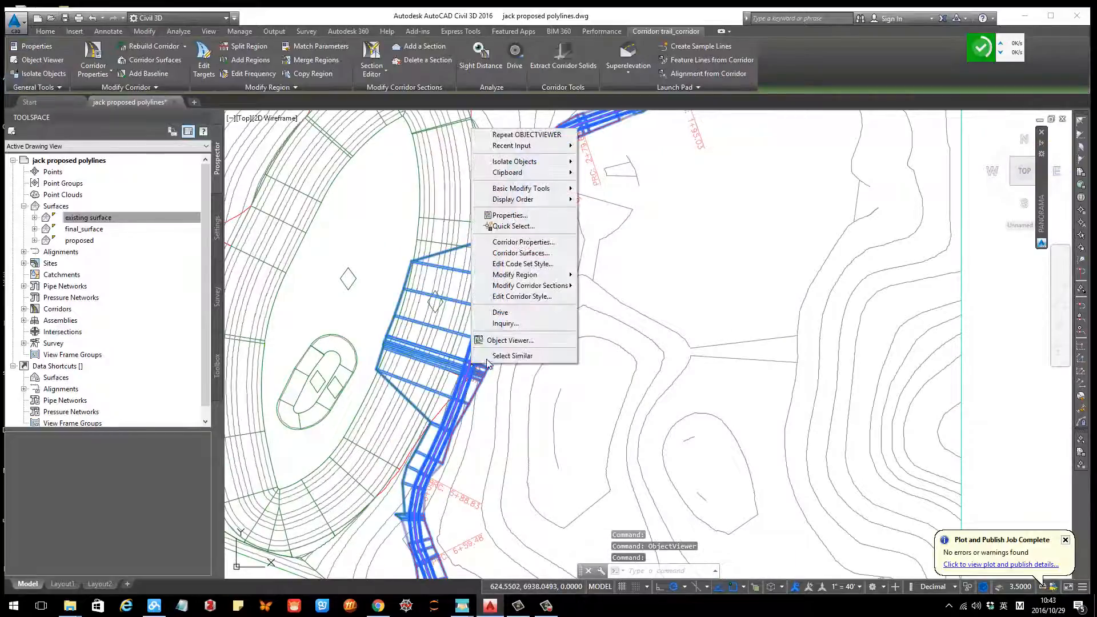
click(502, 342)
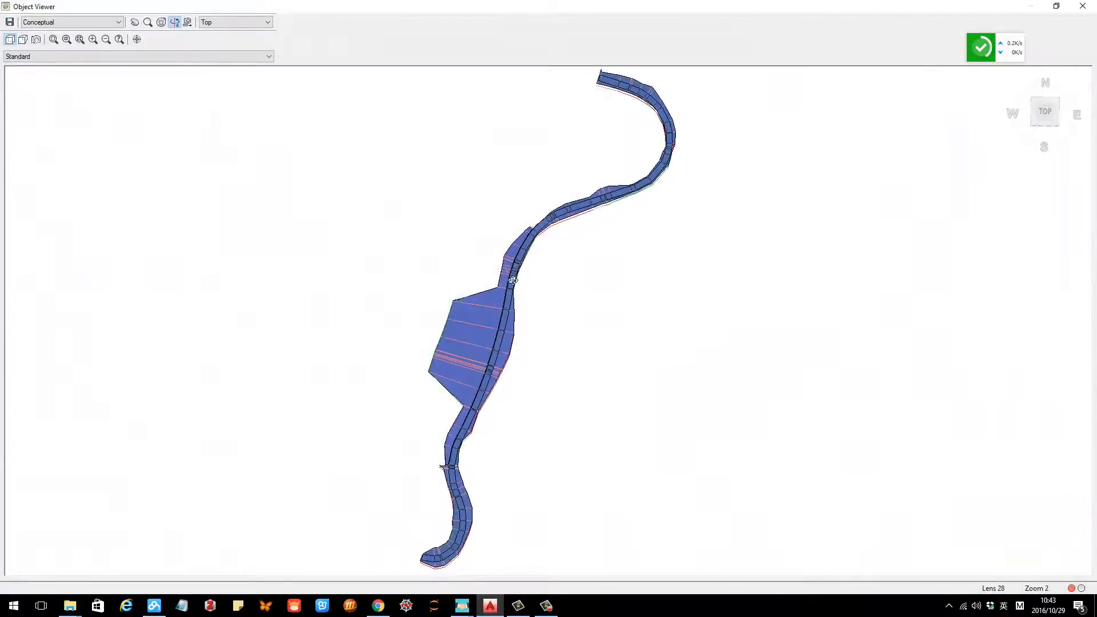
drag(512, 354, 504, 314)
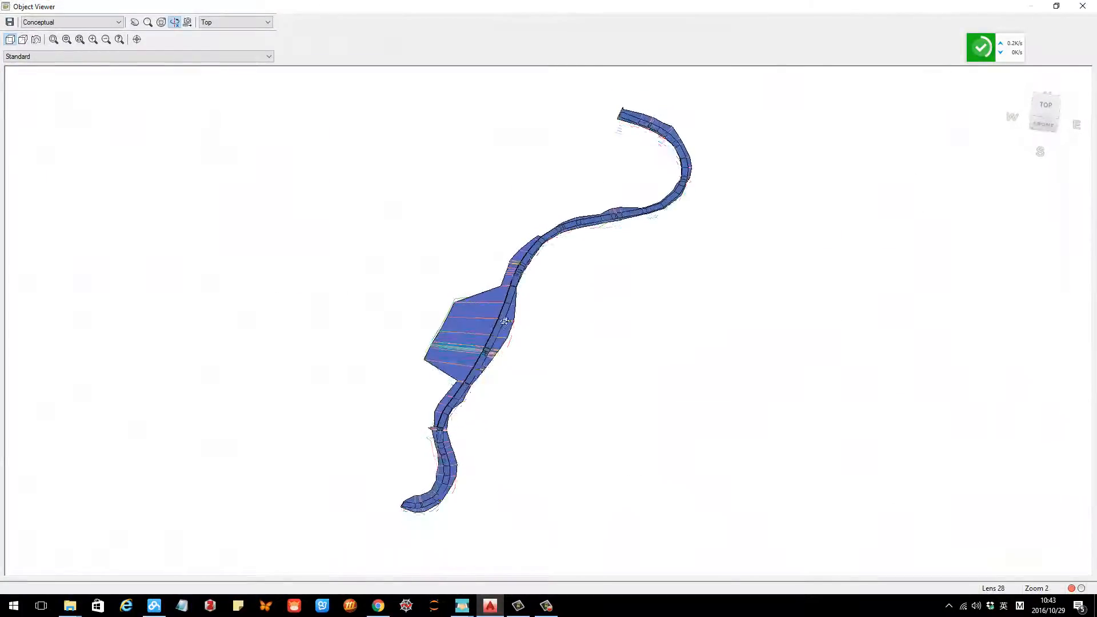
scroll(410, 329, up, 8)
drag(262, 374, 647, 224)
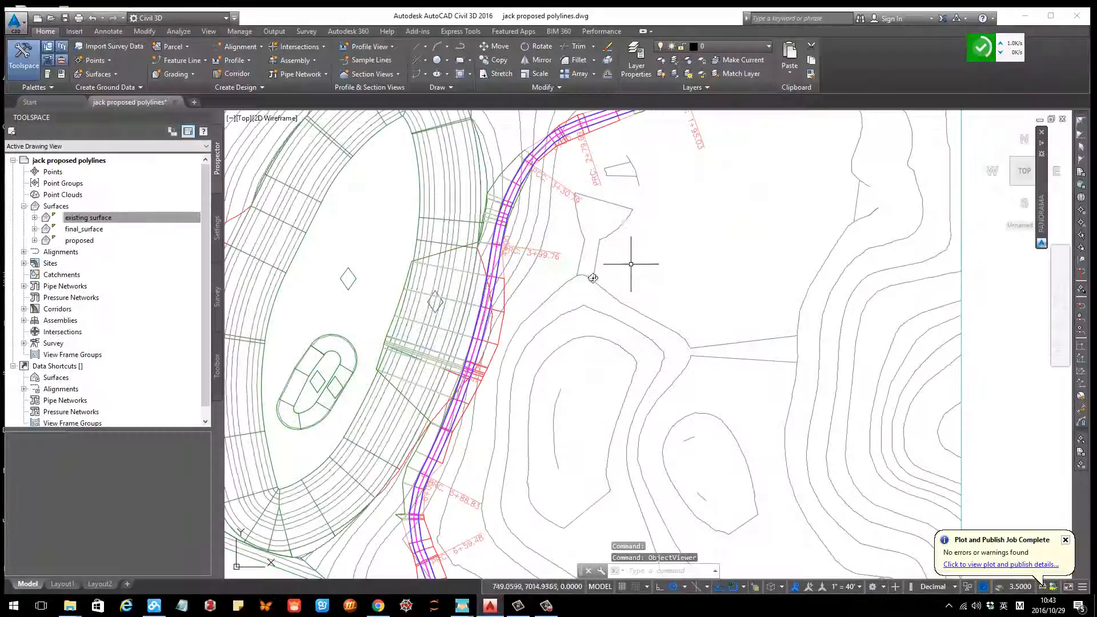
Step: Open the properties of trail_corridor from the Corridors collection in the Prospector
scroll(575, 346, down, 3)
scroll(580, 357, up, 2)
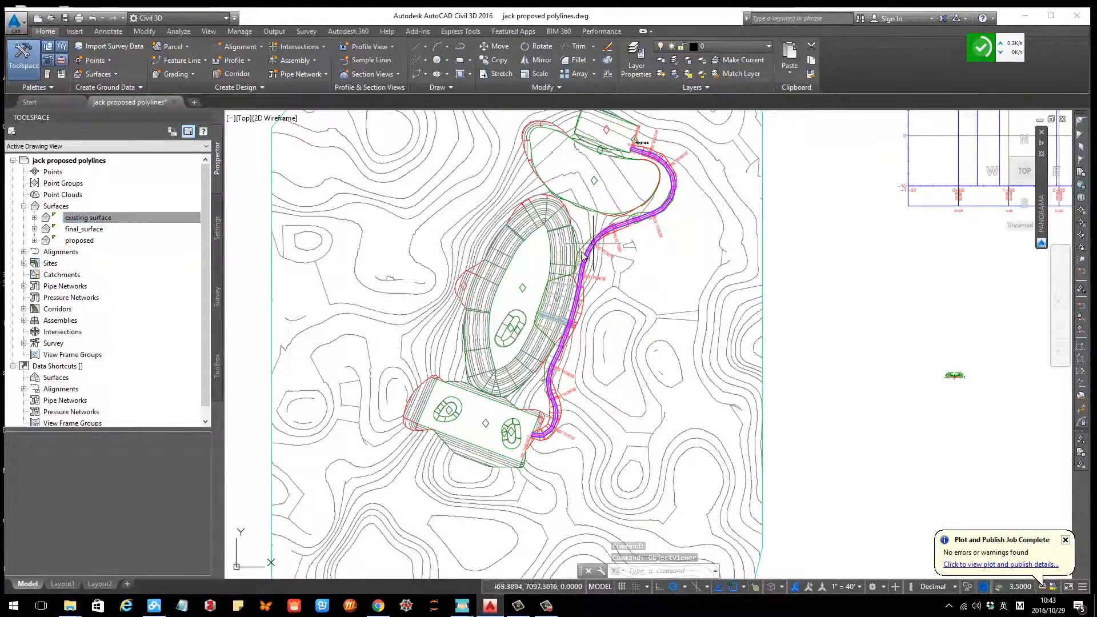
click(24, 264)
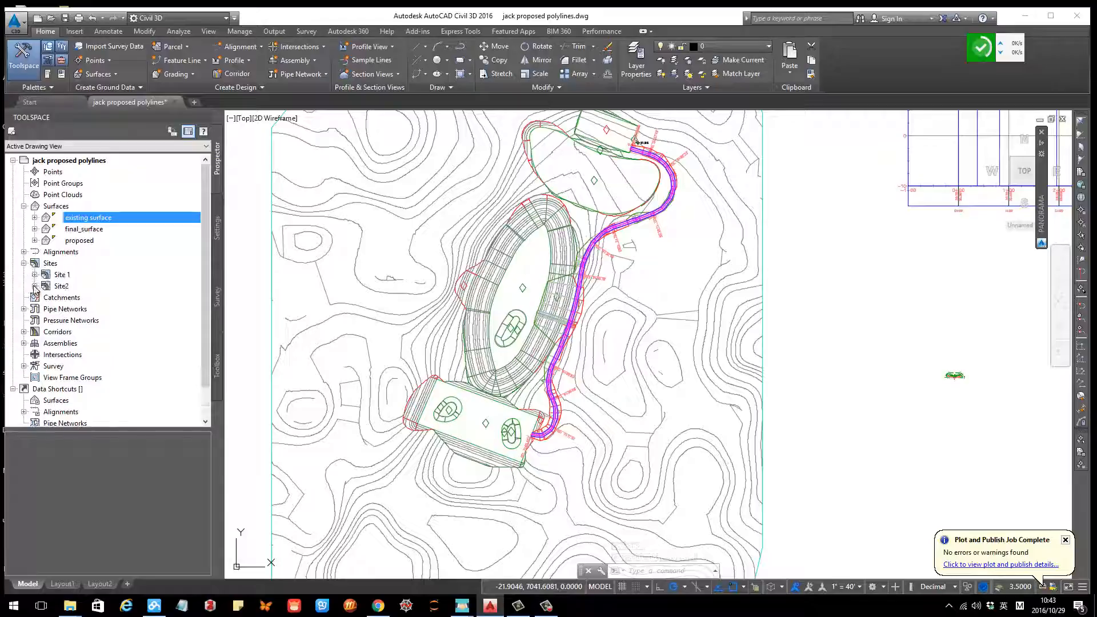
click(36, 286)
click(35, 285)
click(24, 263)
click(32, 309)
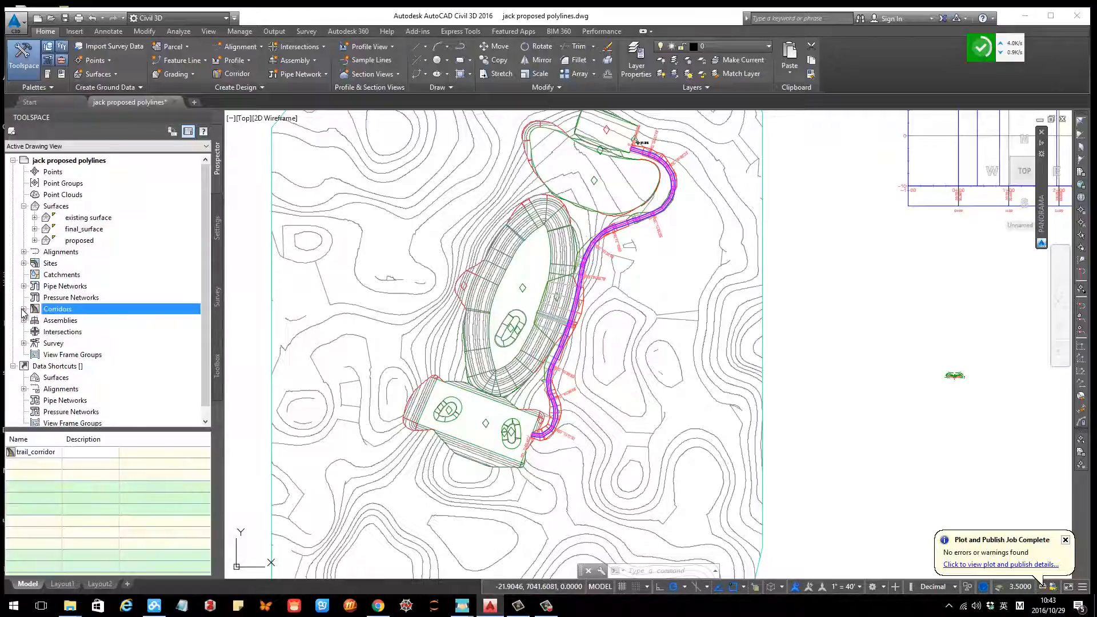
click(24, 309)
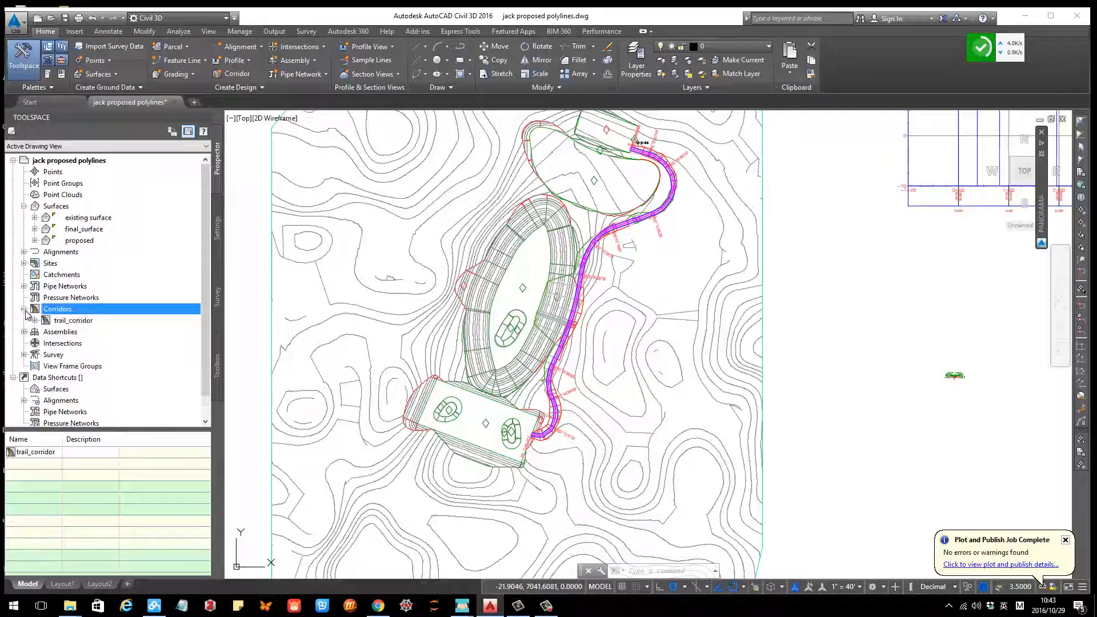
right_click(62, 322)
click(98, 327)
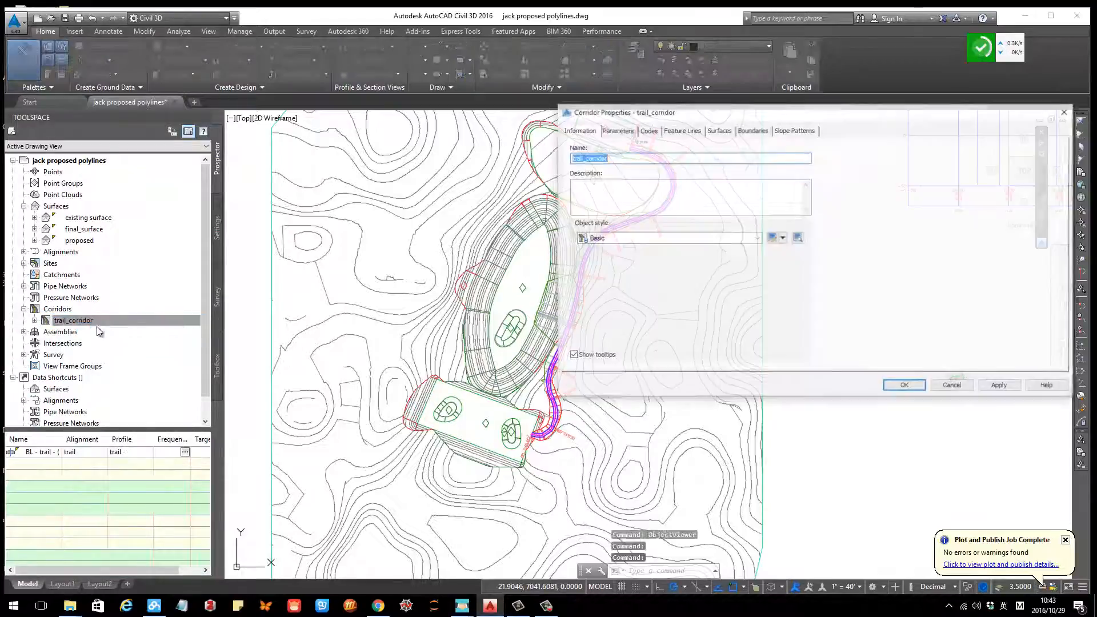
Step: Create a corridor surface for trail_corridor and add the Top and Daylight link codes to it
click(719, 130)
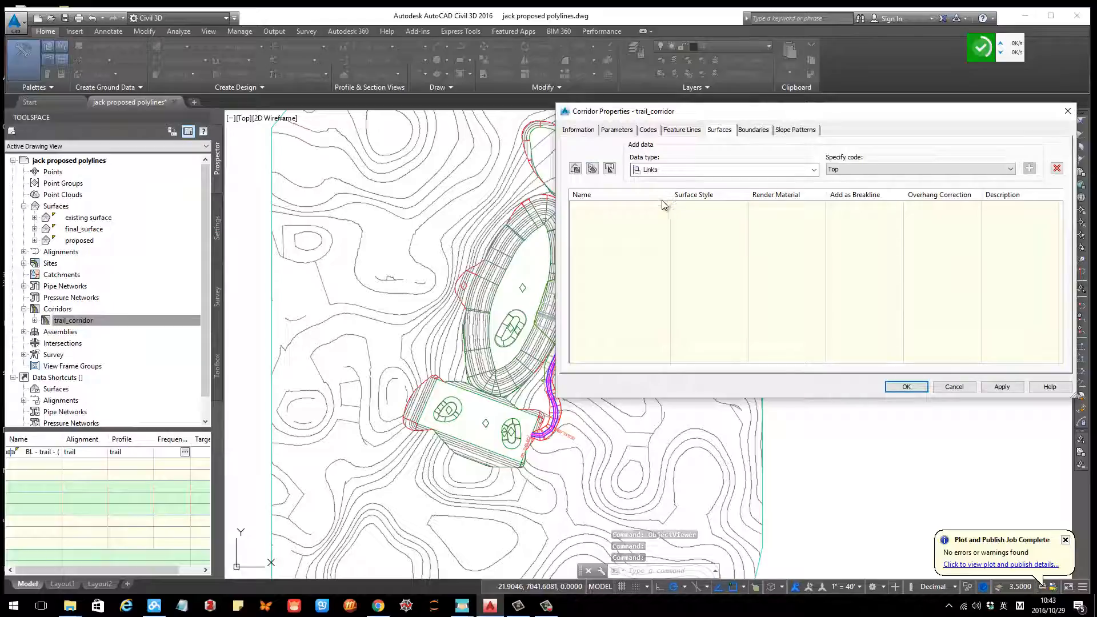
click(575, 170)
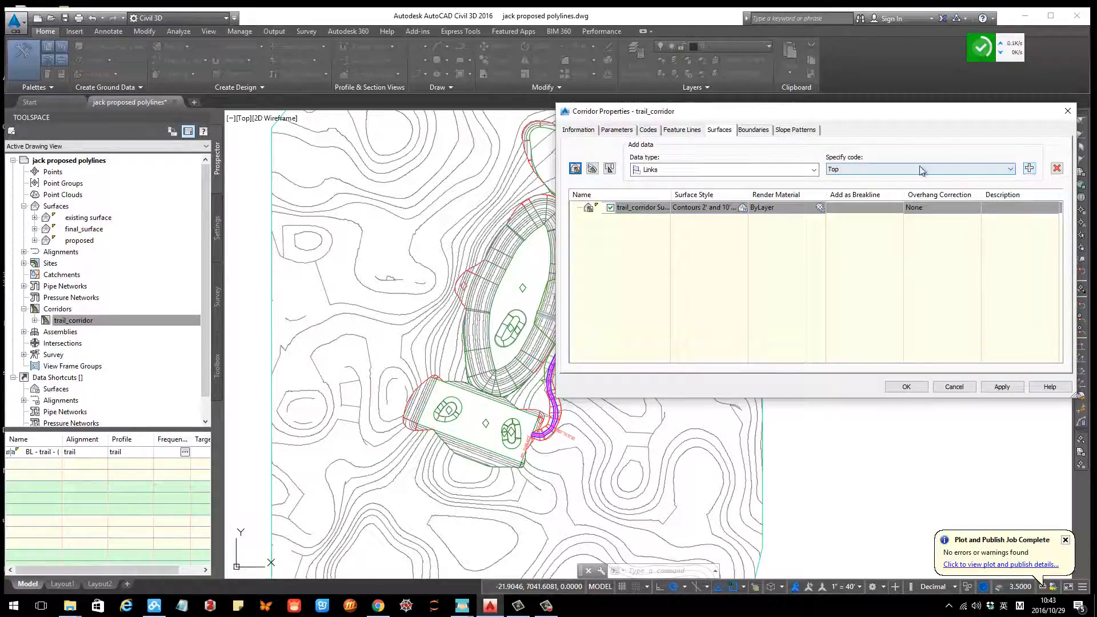
click(1030, 169)
click(1010, 169)
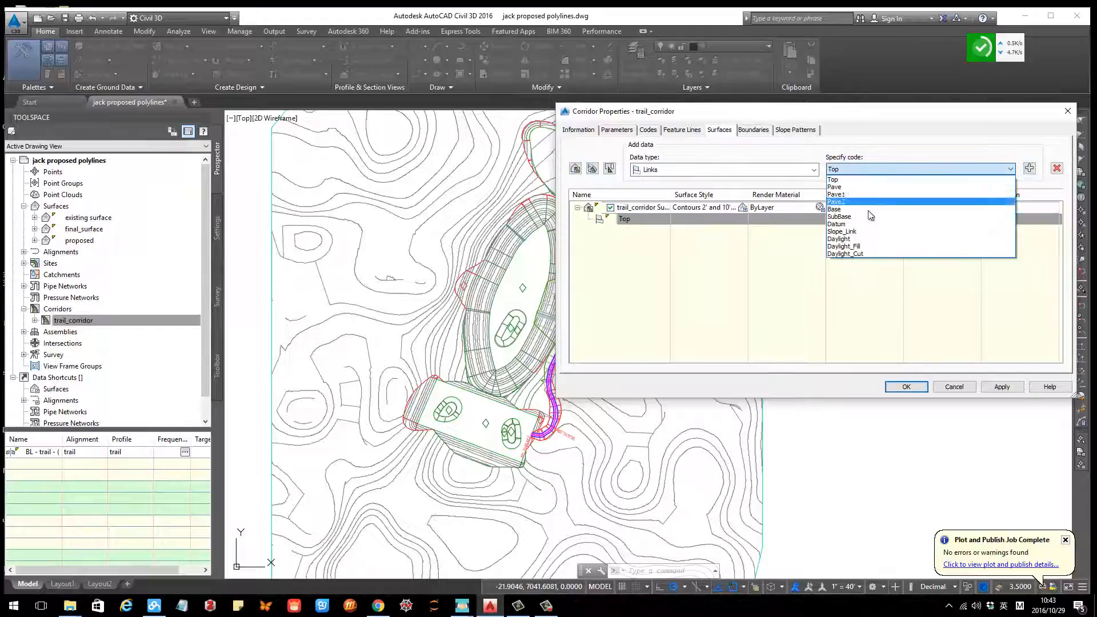
click(854, 241)
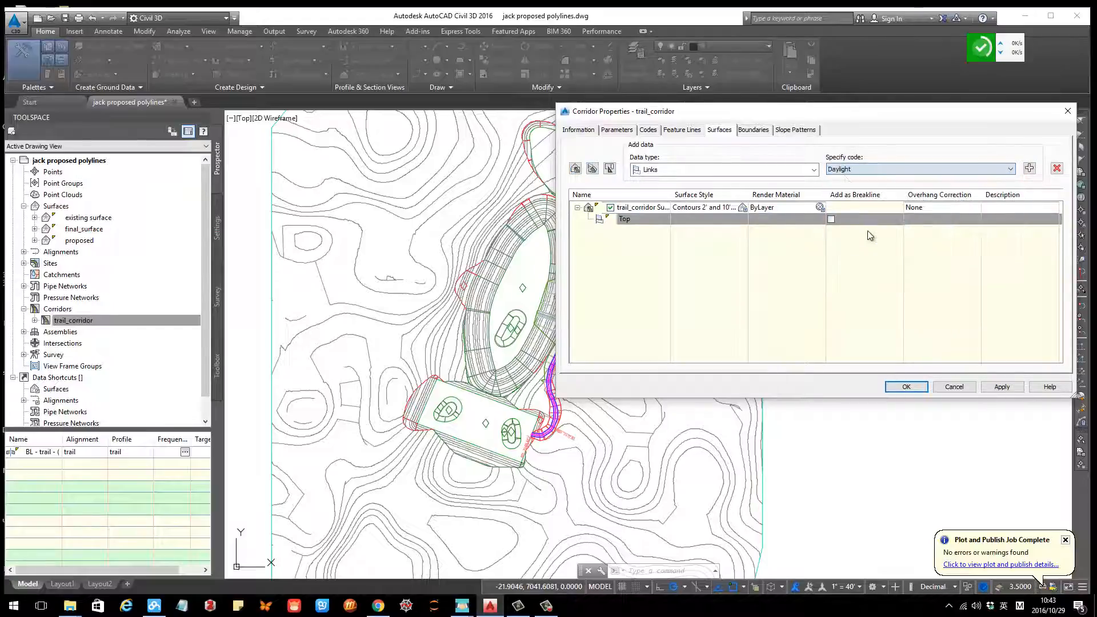
click(1030, 169)
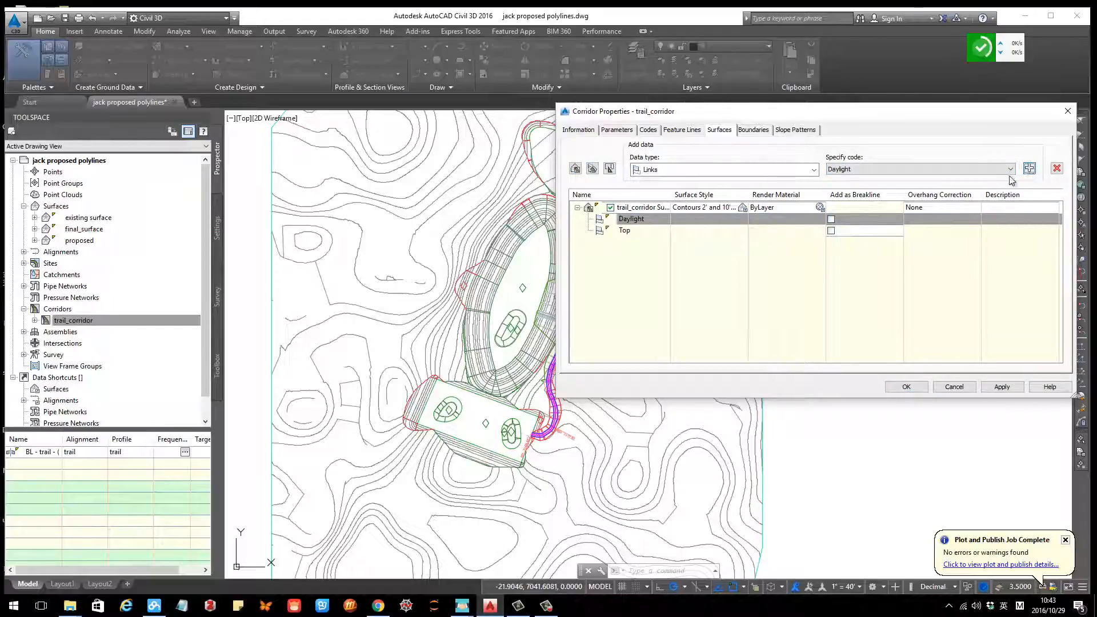
Step: Add the corridor extents as the outside boundary of the corridor surface
click(755, 131)
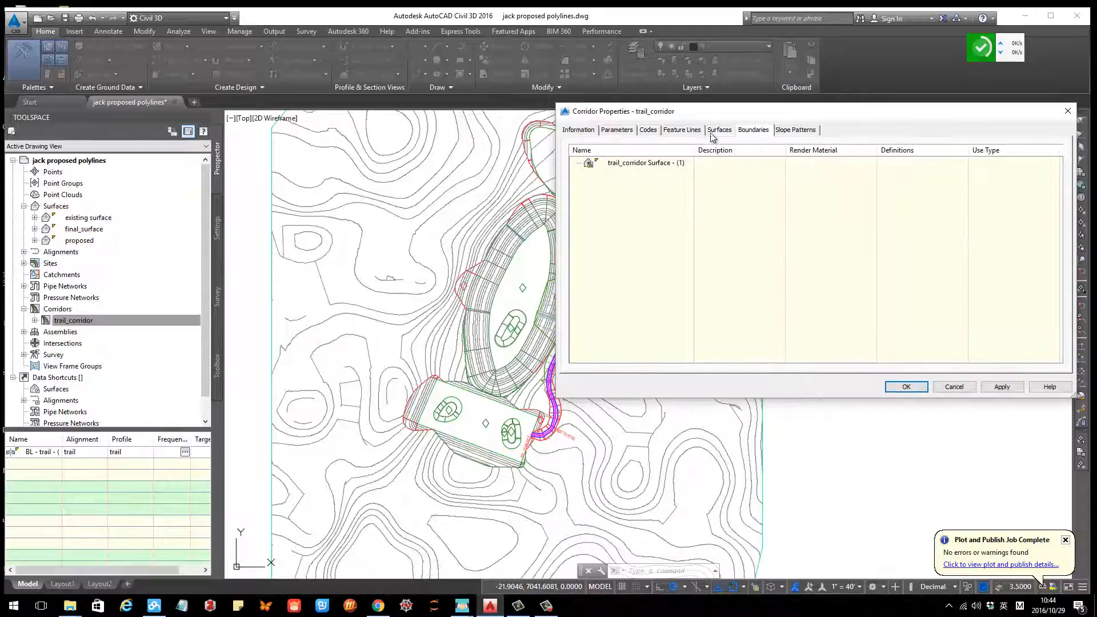
click(715, 133)
click(752, 131)
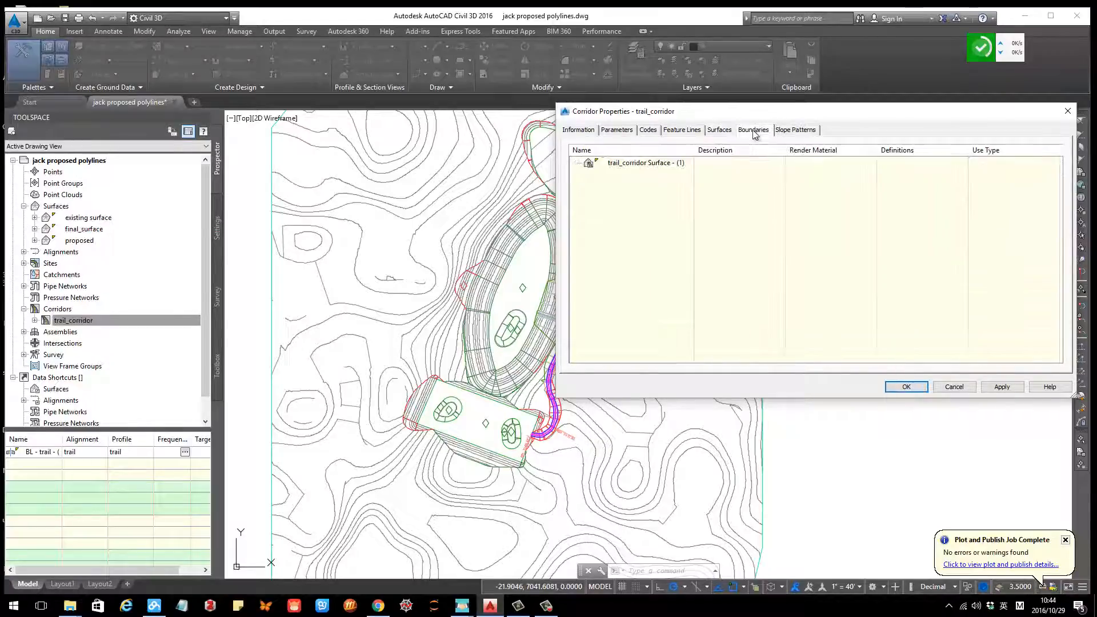
right_click(646, 164)
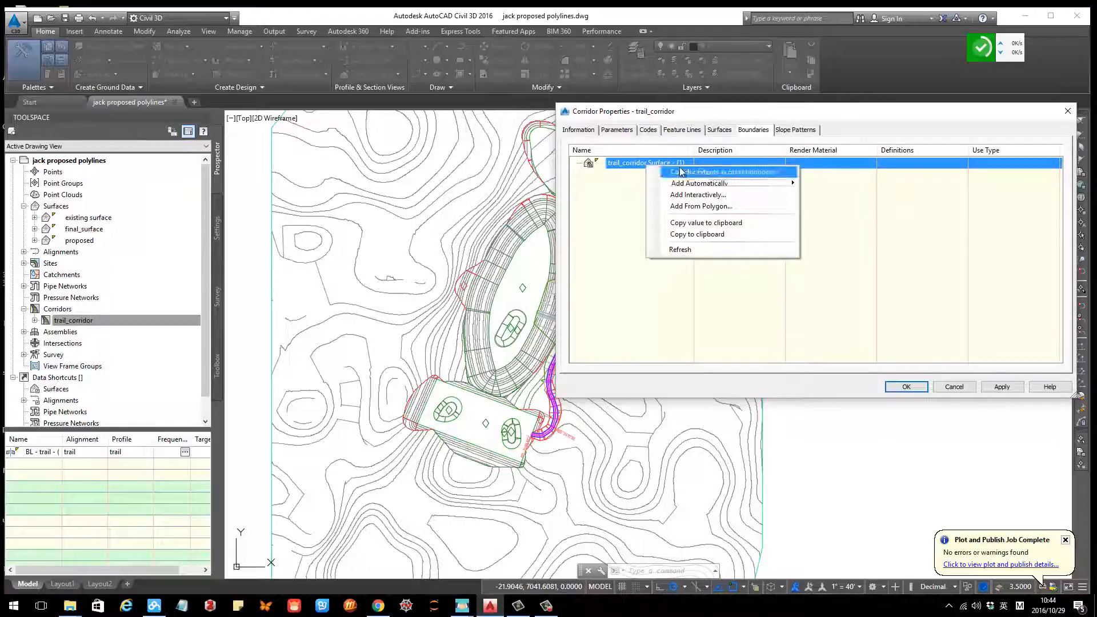
click(681, 172)
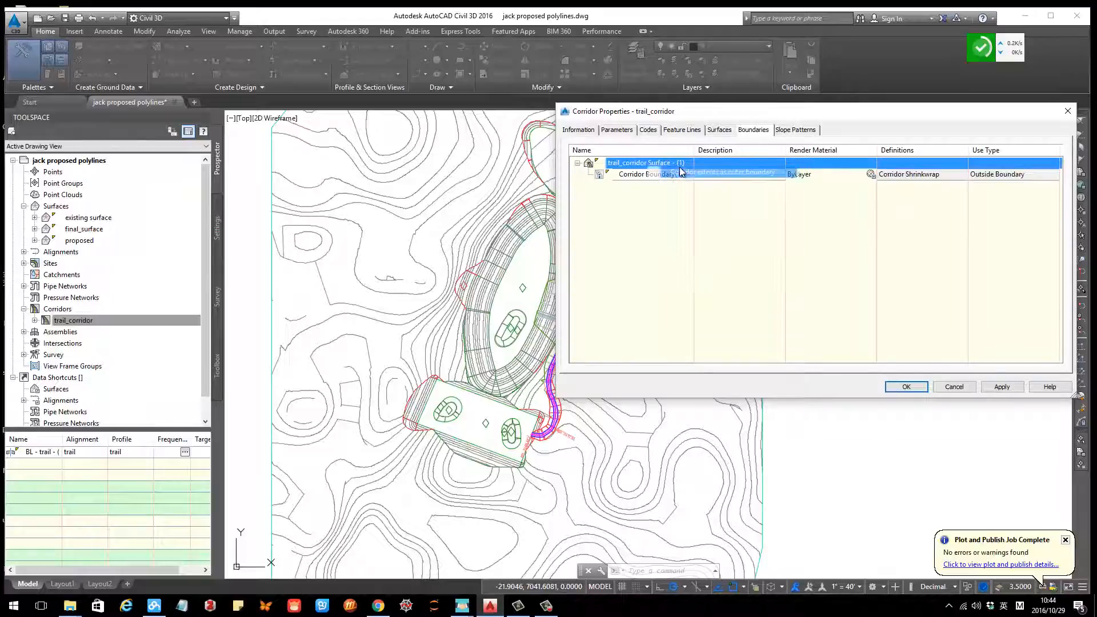
Step: Accept the corridor properties and rebuild the corridor
click(719, 131)
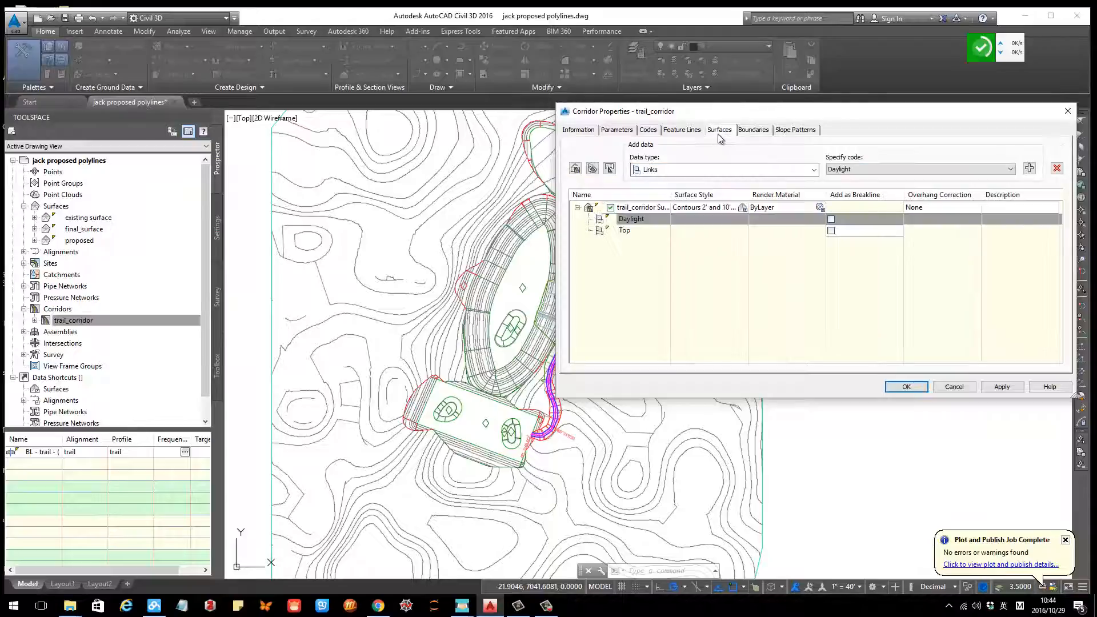
click(906, 387)
click(490, 272)
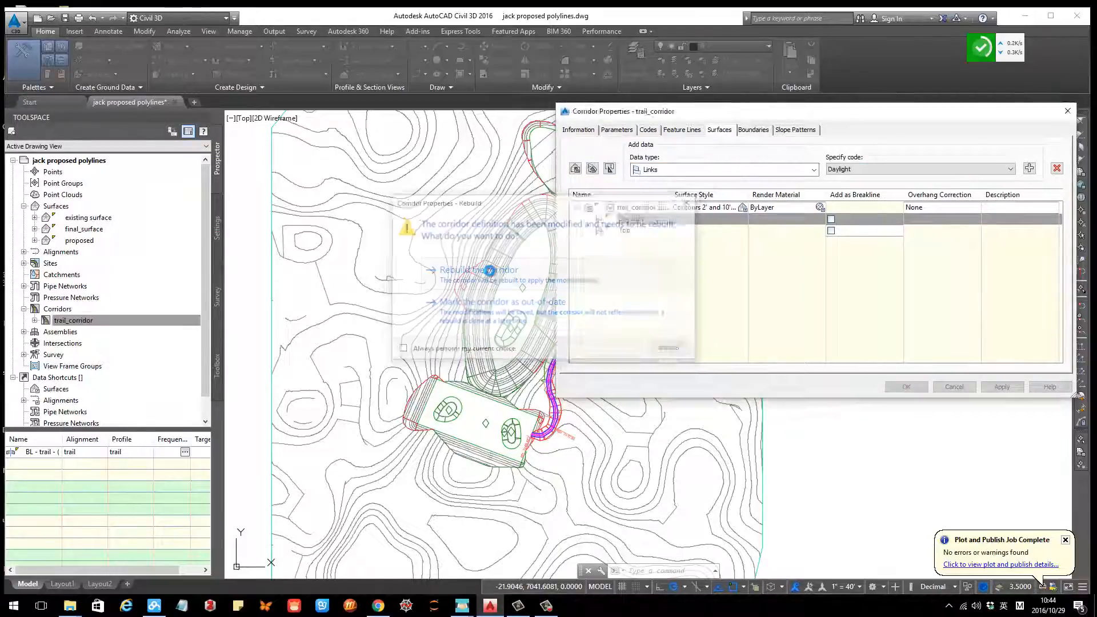
Step: Select the trail_corridor surface and inspect it in the Object Viewer
scroll(514, 298, up, 4)
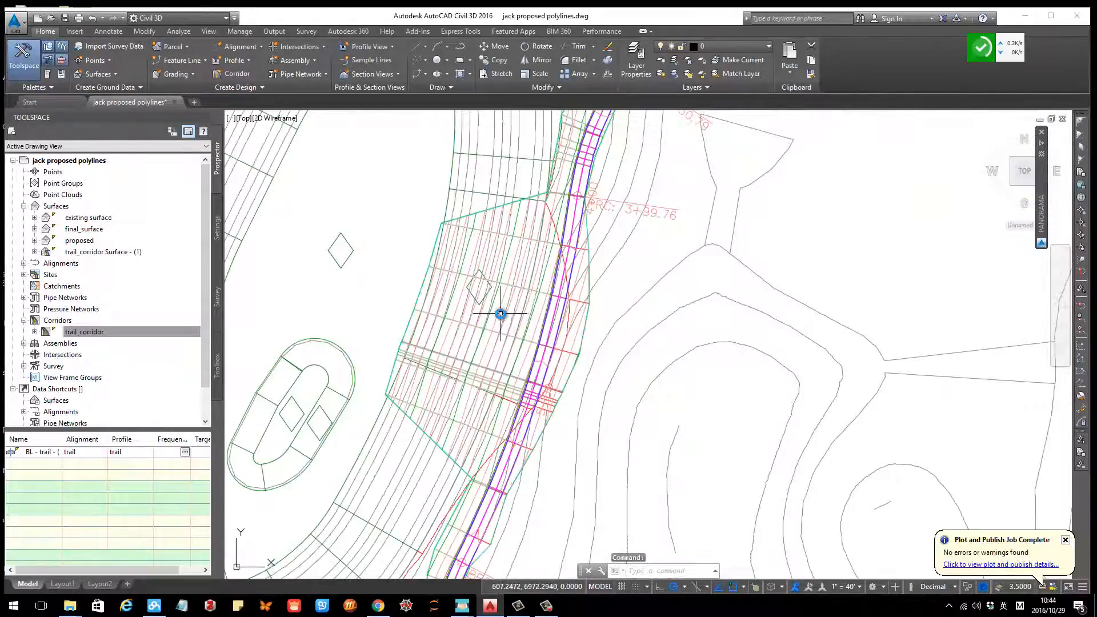
scroll(500, 312, down, 2)
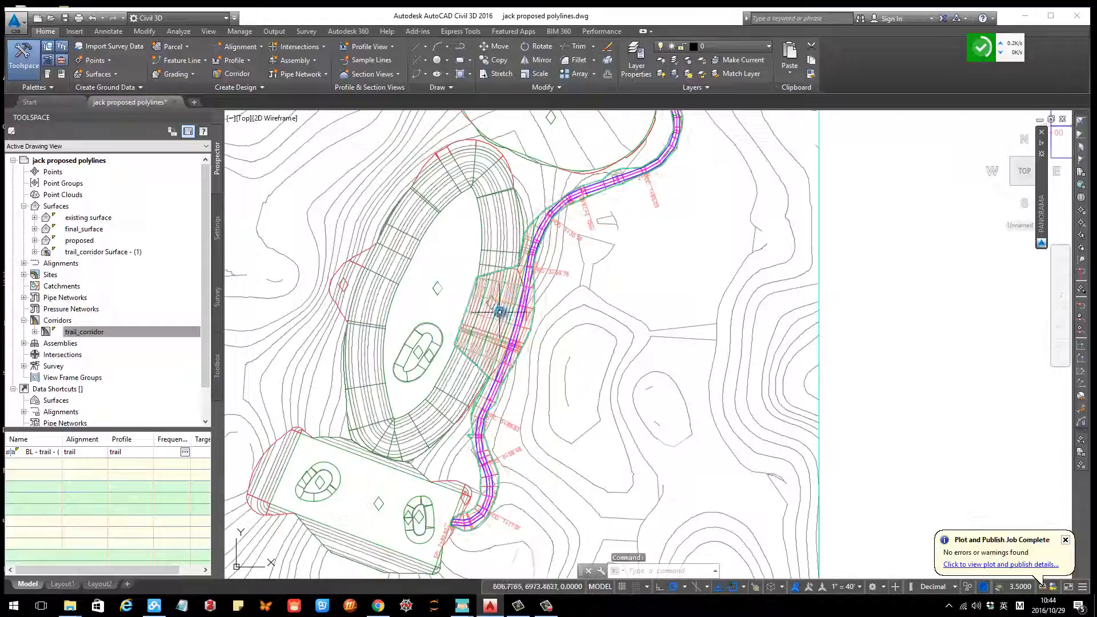
click(73, 253)
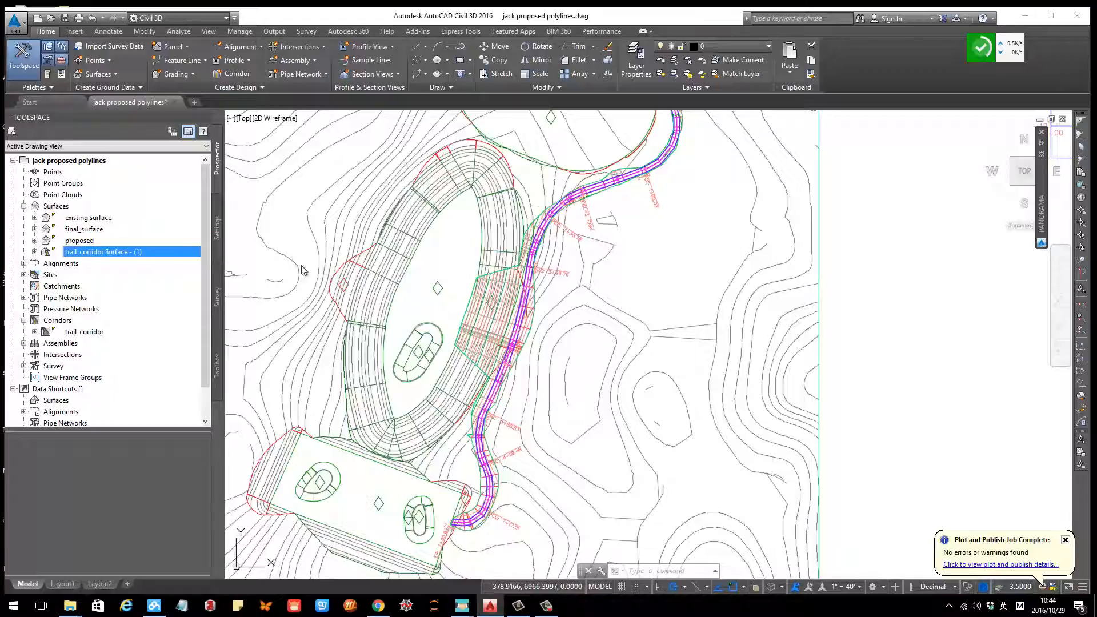
scroll(512, 314, down, 5)
scroll(508, 317, up, 5)
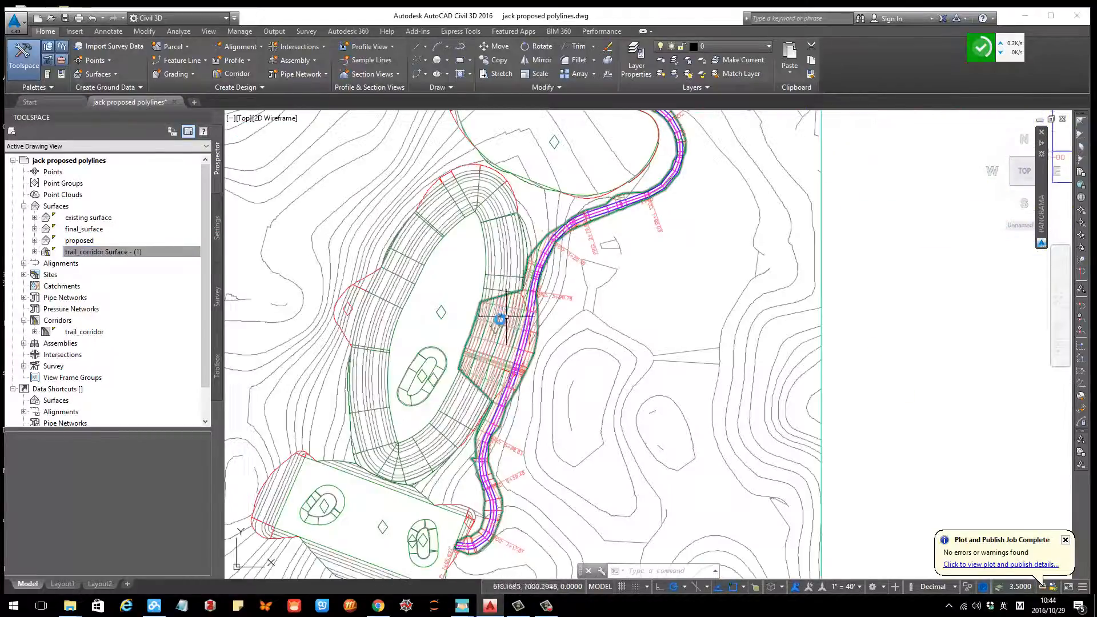
click(512, 320)
right_click(517, 327)
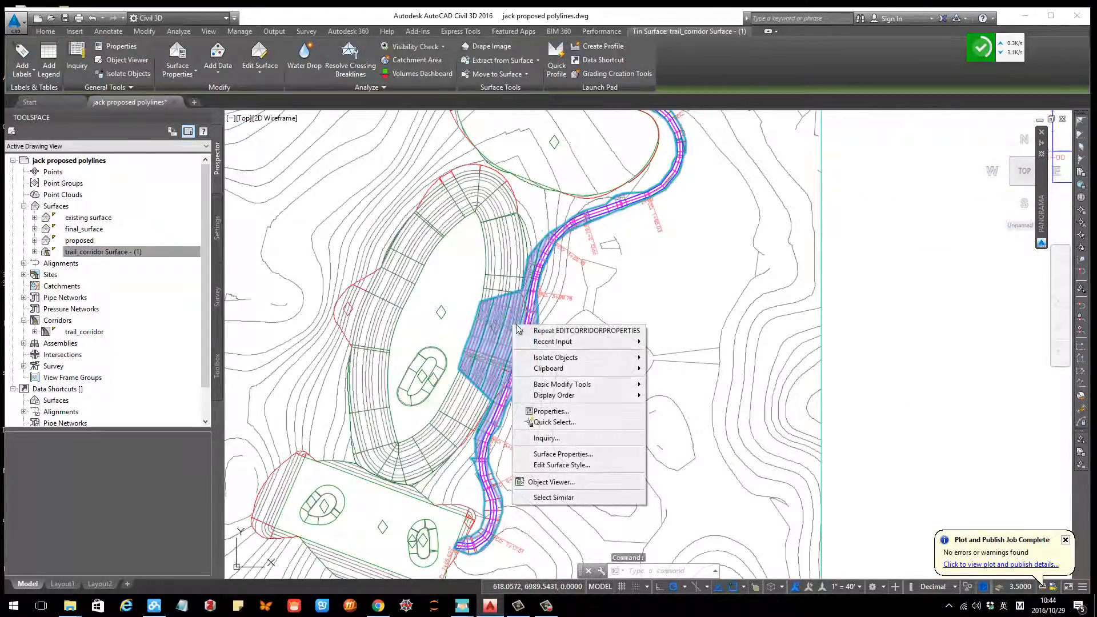
click(552, 483)
drag(619, 387, 437, 324)
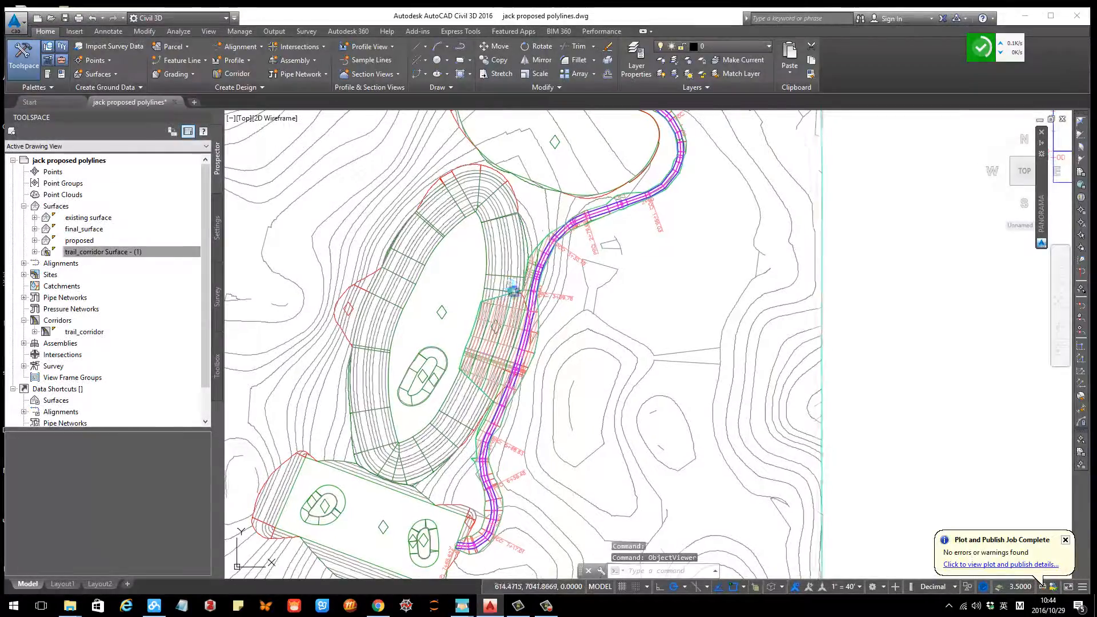
Step: Create a static surface from the corridor using Create Surface from Corridor, keeping the trail_corridor surface selected
scroll(514, 335, down, 3)
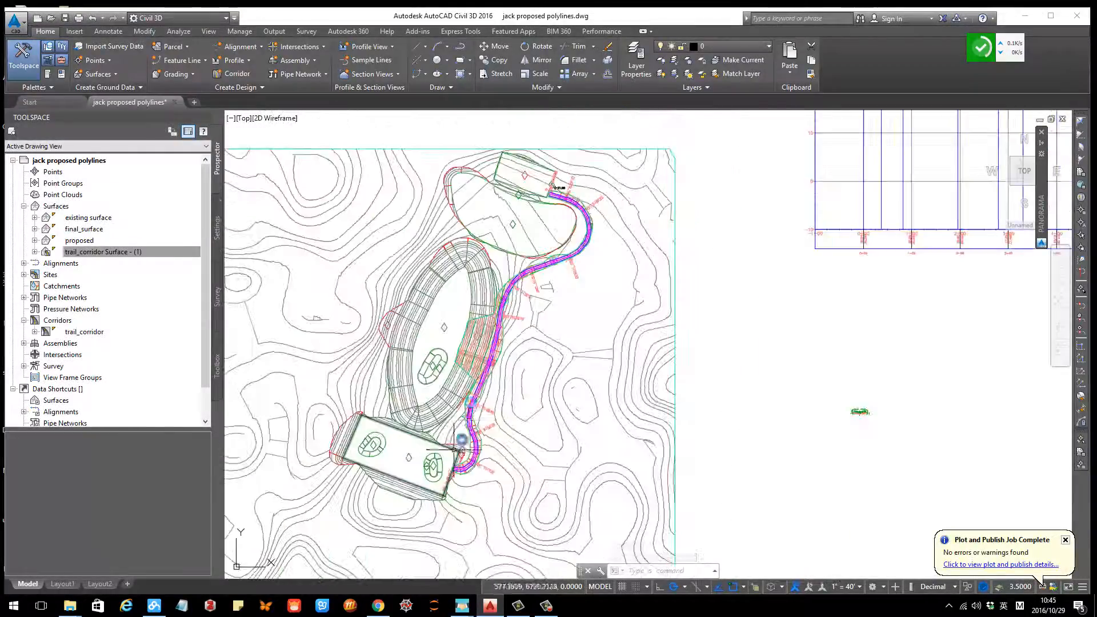
scroll(454, 450, up, 1)
click(87, 252)
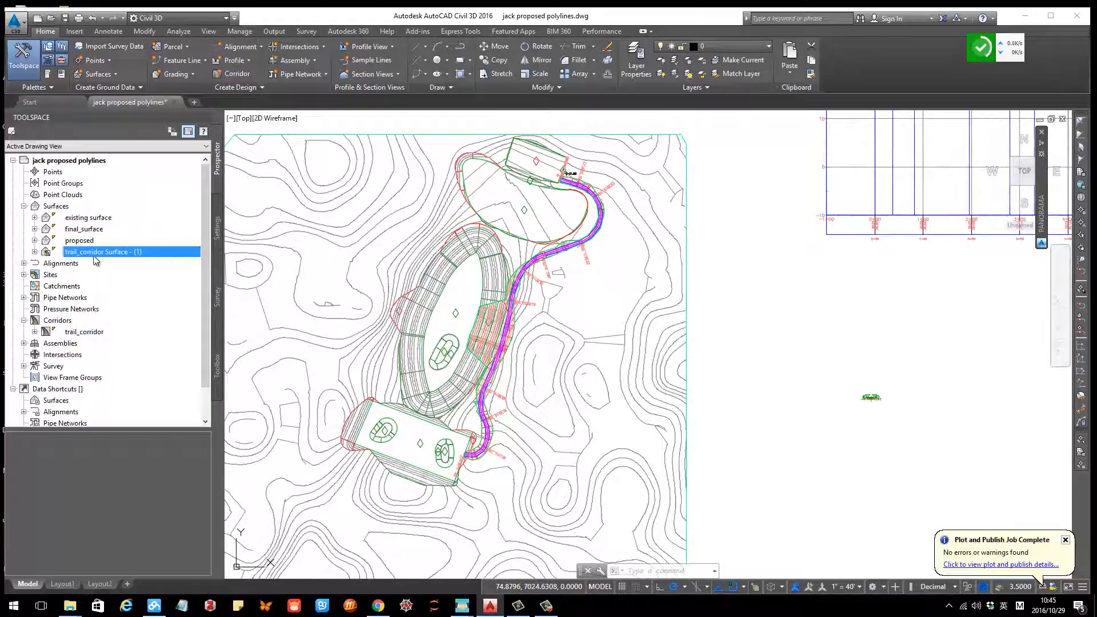
click(116, 75)
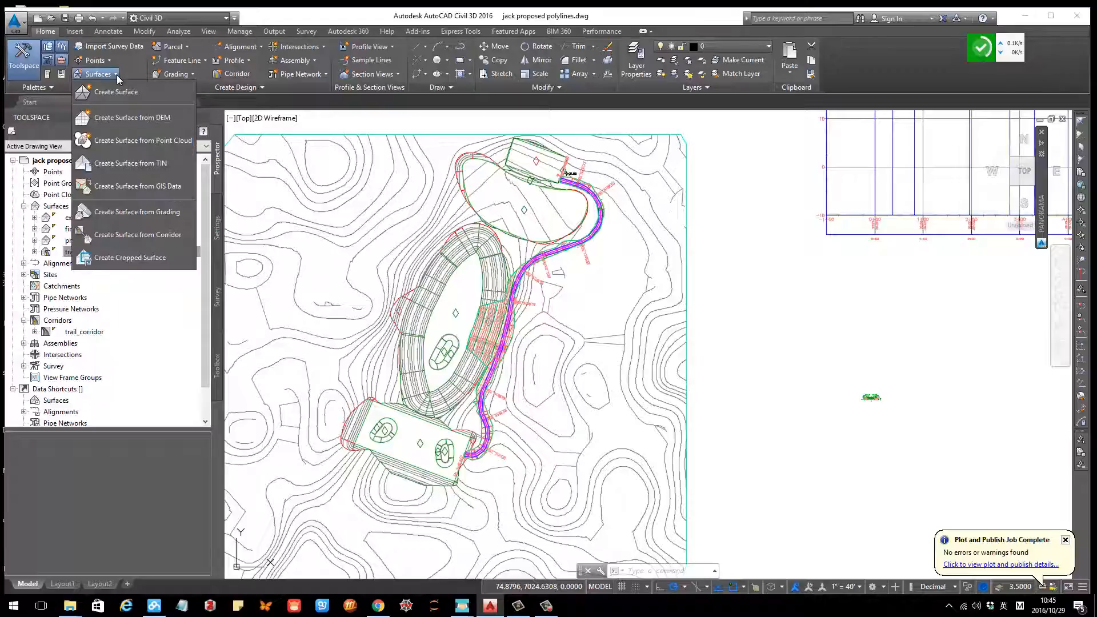
click(114, 74)
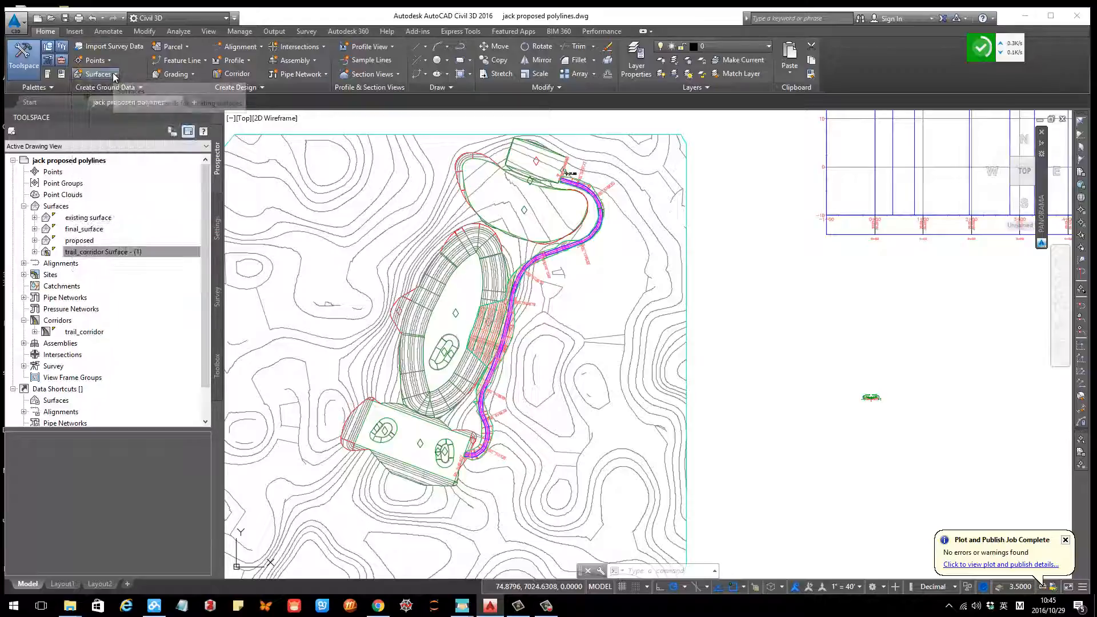
click(115, 75)
click(125, 75)
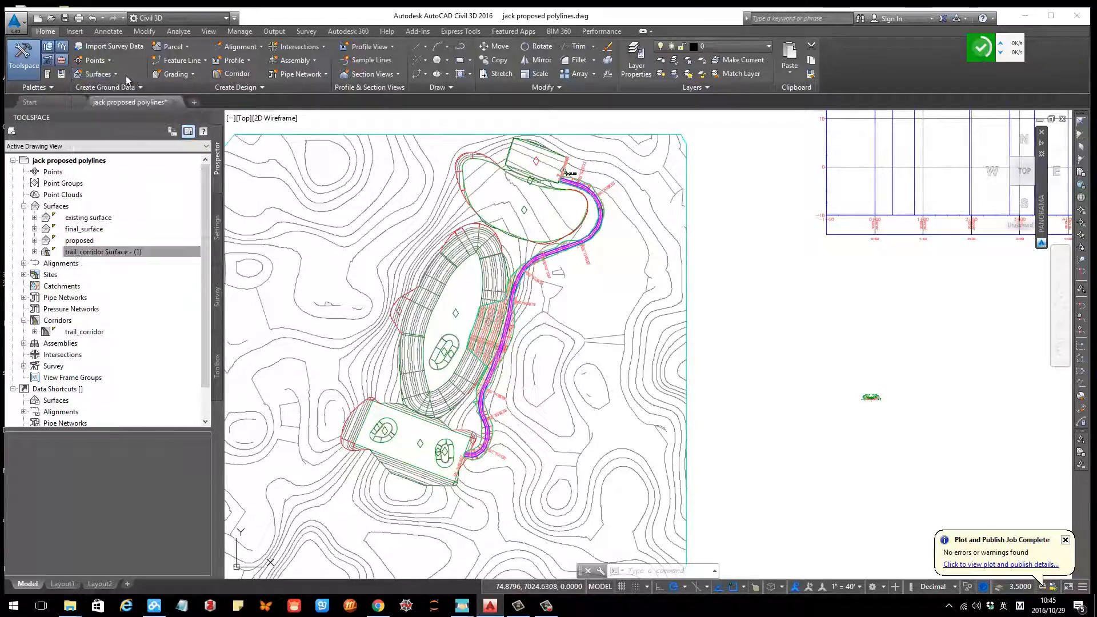
click(110, 76)
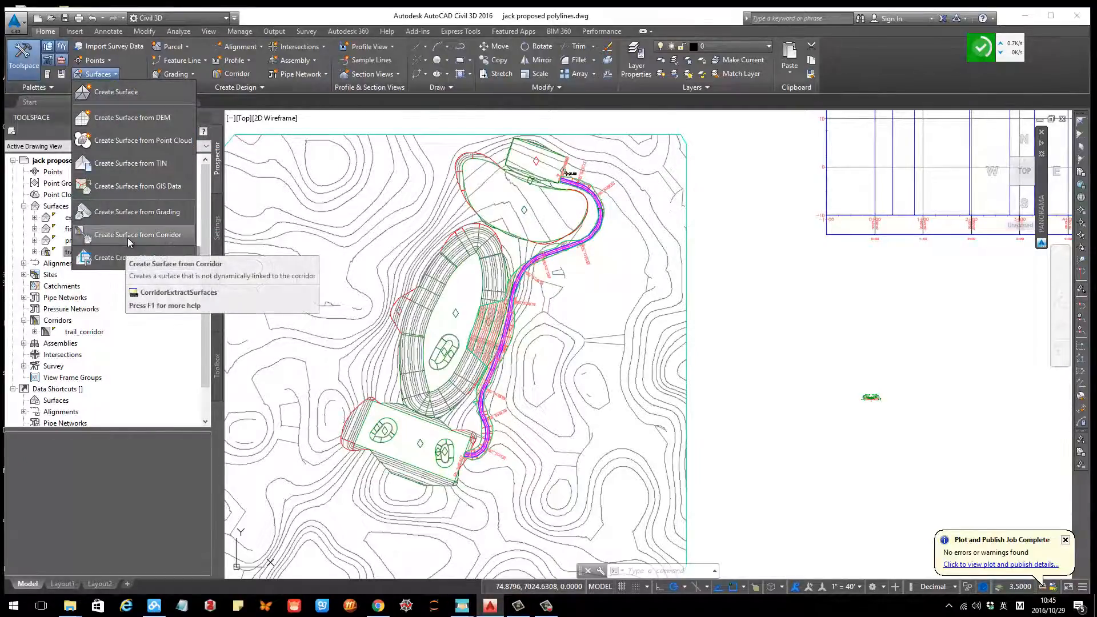
click(128, 237)
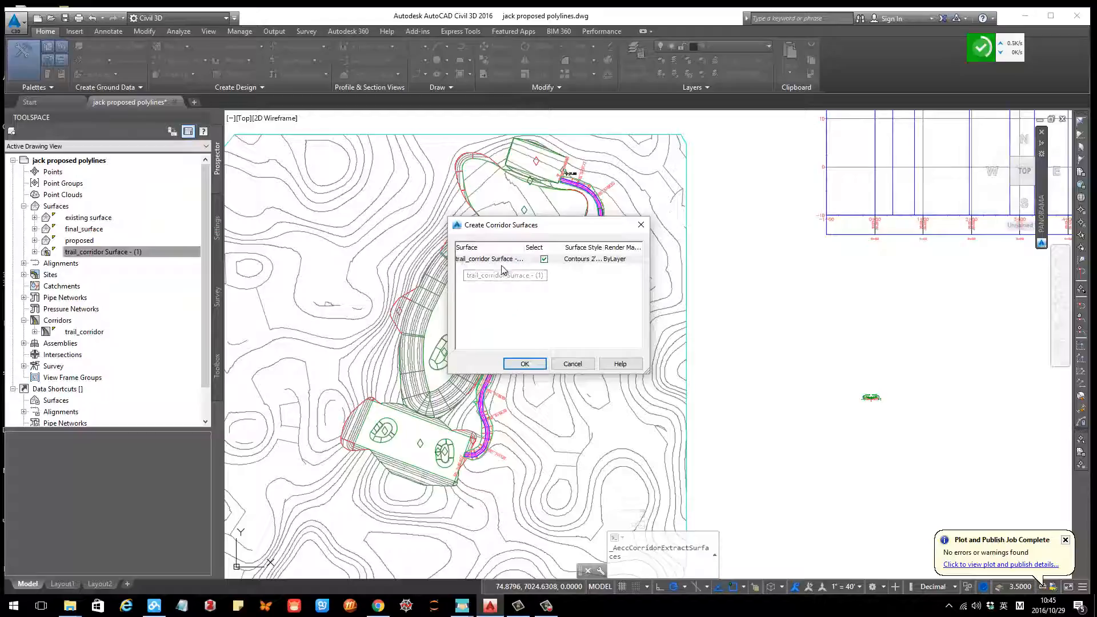
click(525, 365)
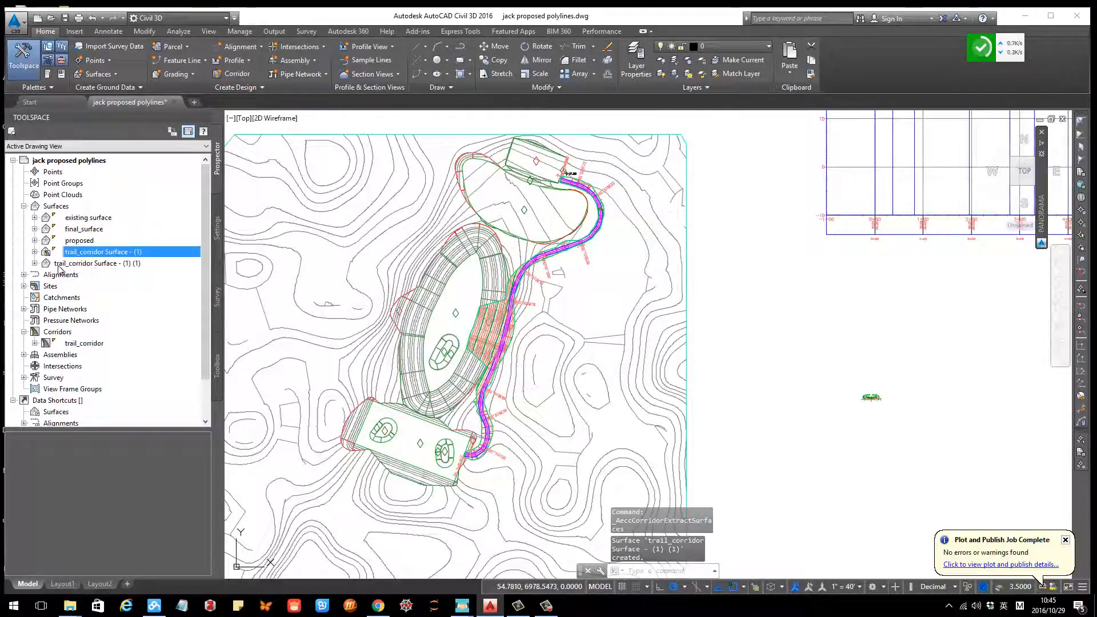
Step: Paste the surface trail_corridor Surface - (1) (1) into the edits of final_surface
click(38, 264)
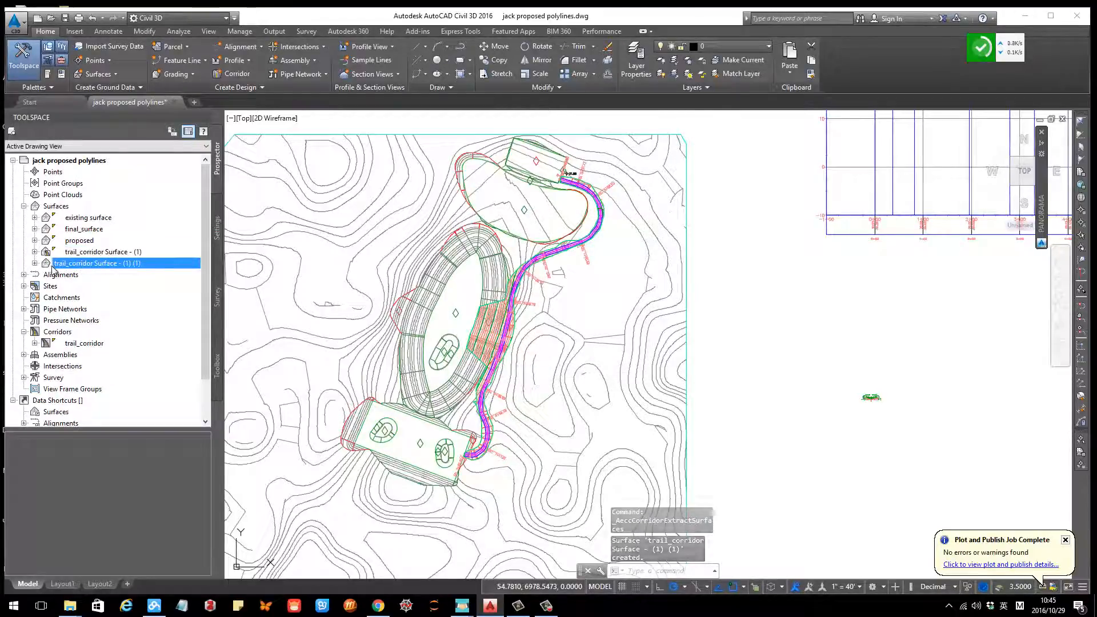
click(49, 253)
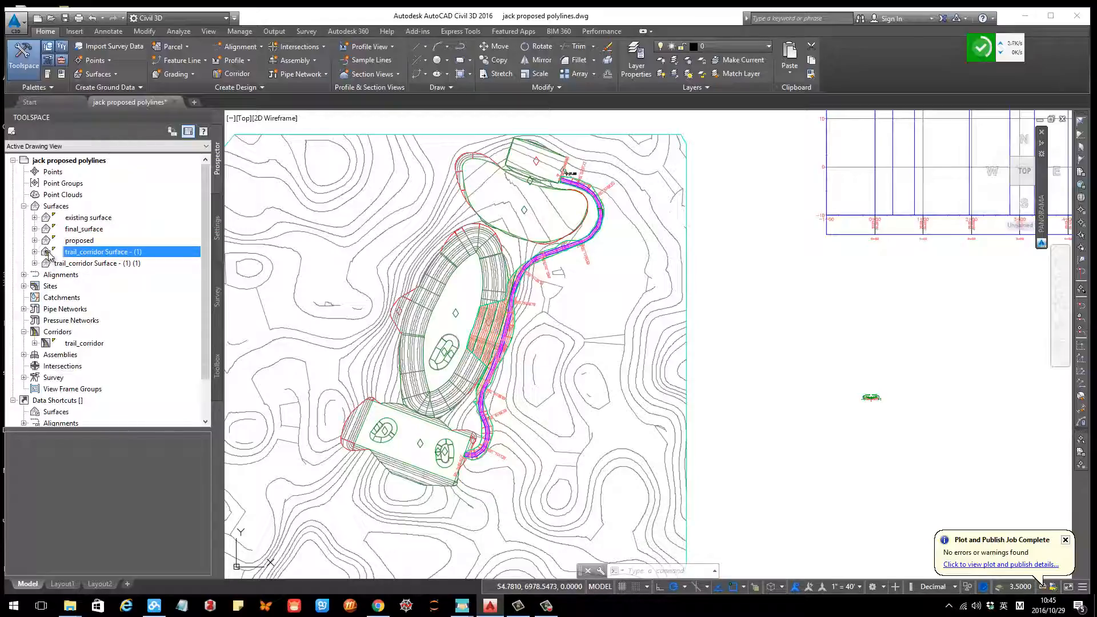
drag(48, 256, 48, 270)
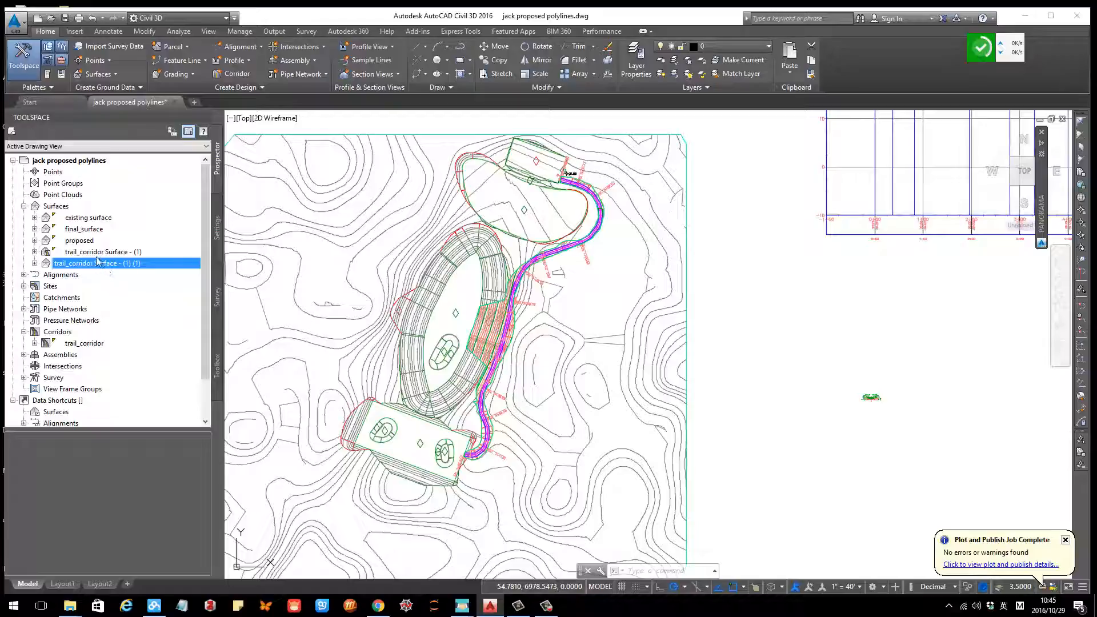
right_click(80, 234)
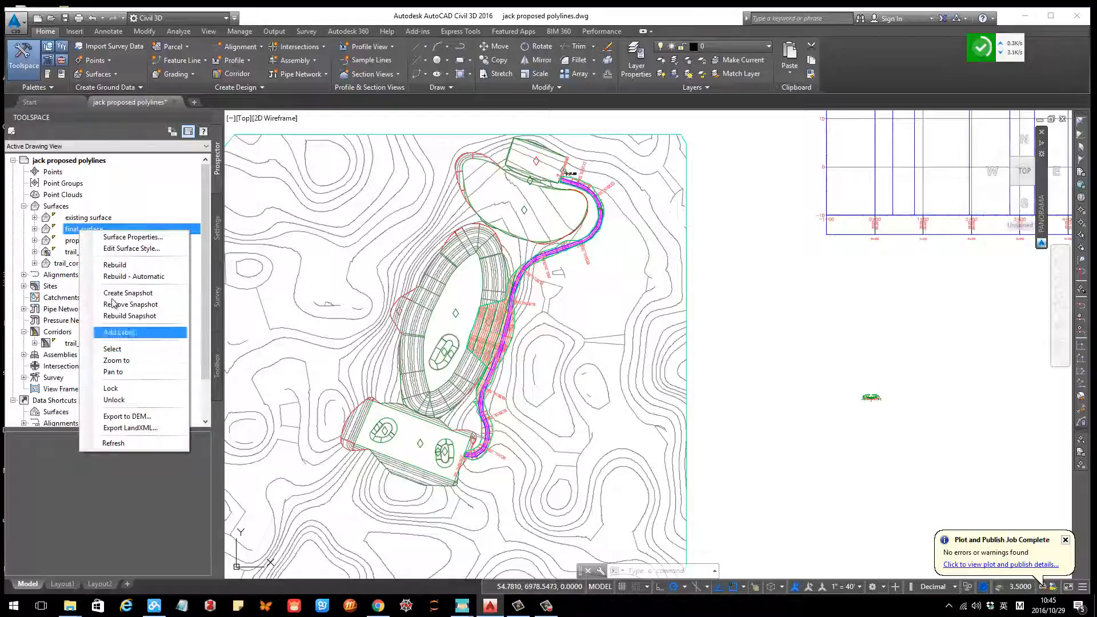
click(35, 228)
click(46, 263)
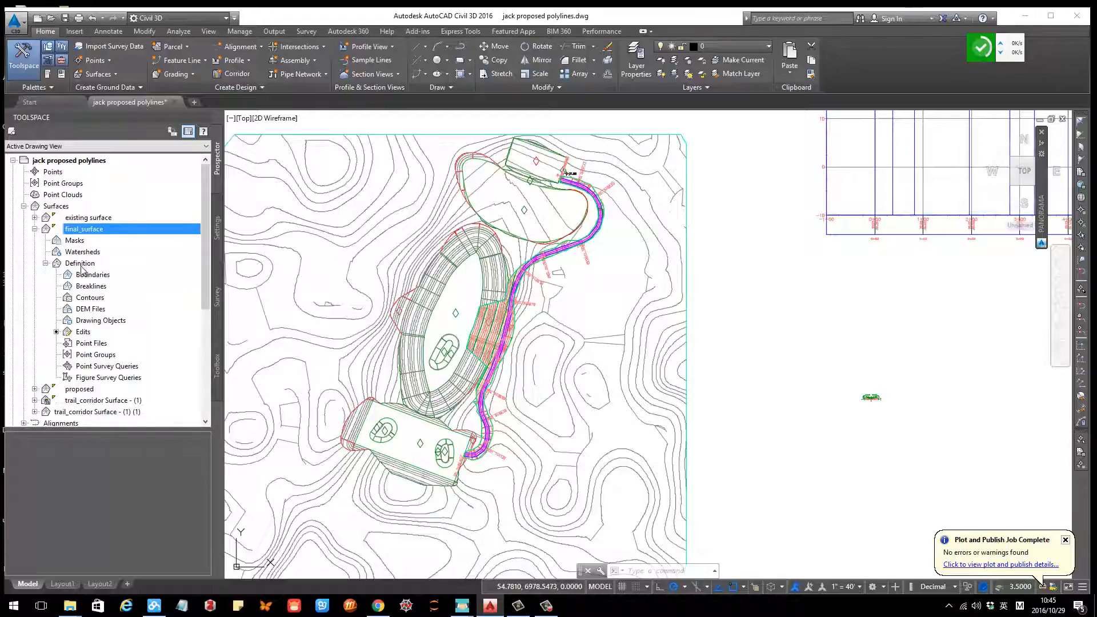
right_click(85, 333)
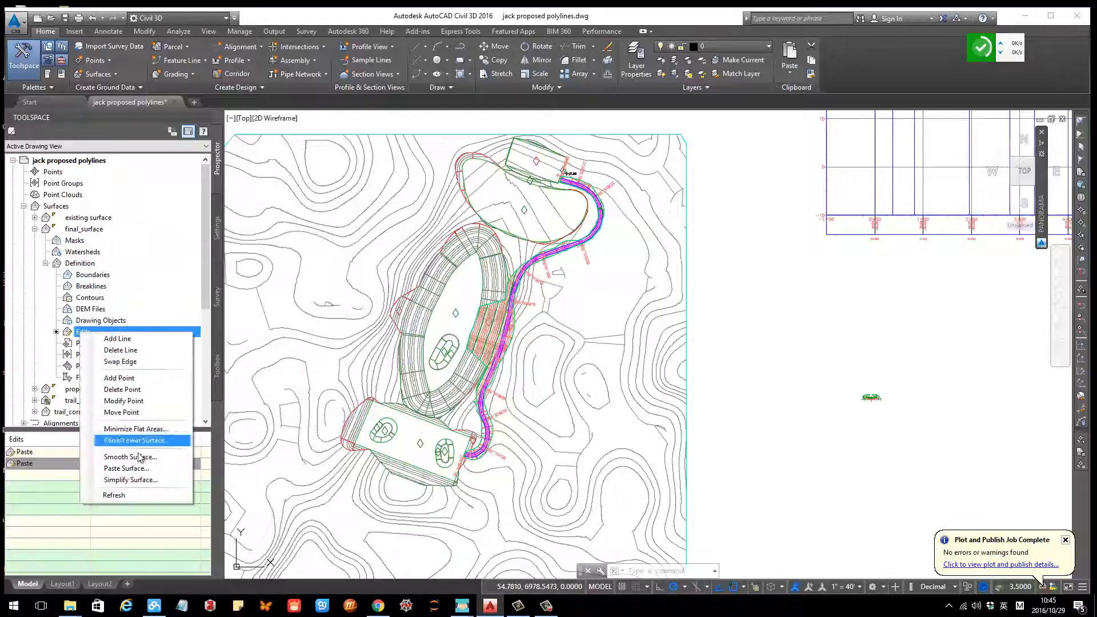
click(139, 471)
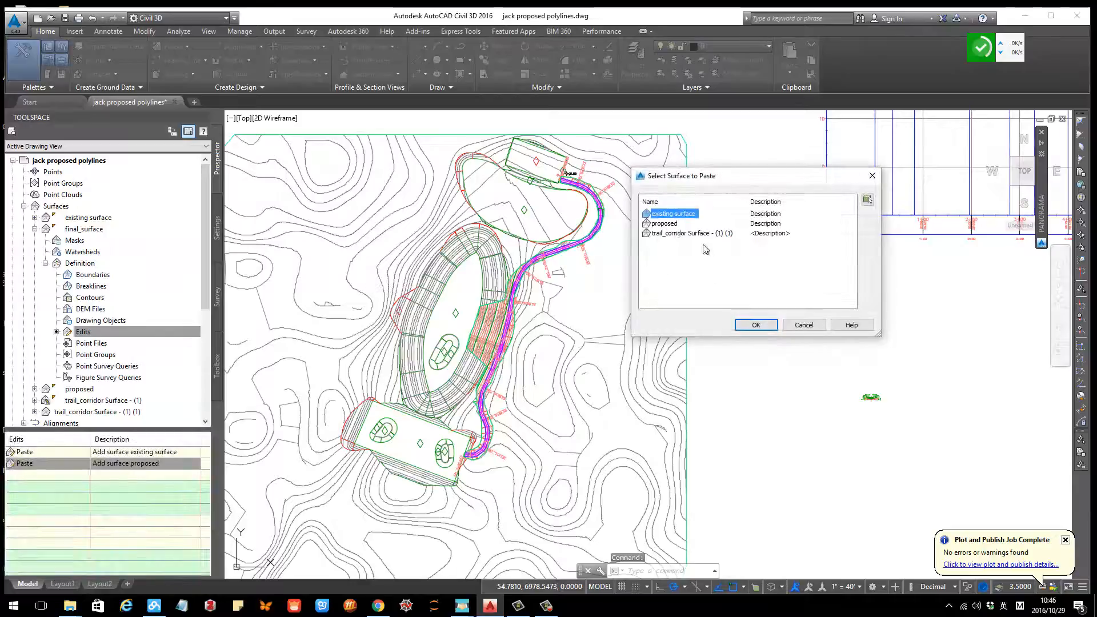
click(664, 236)
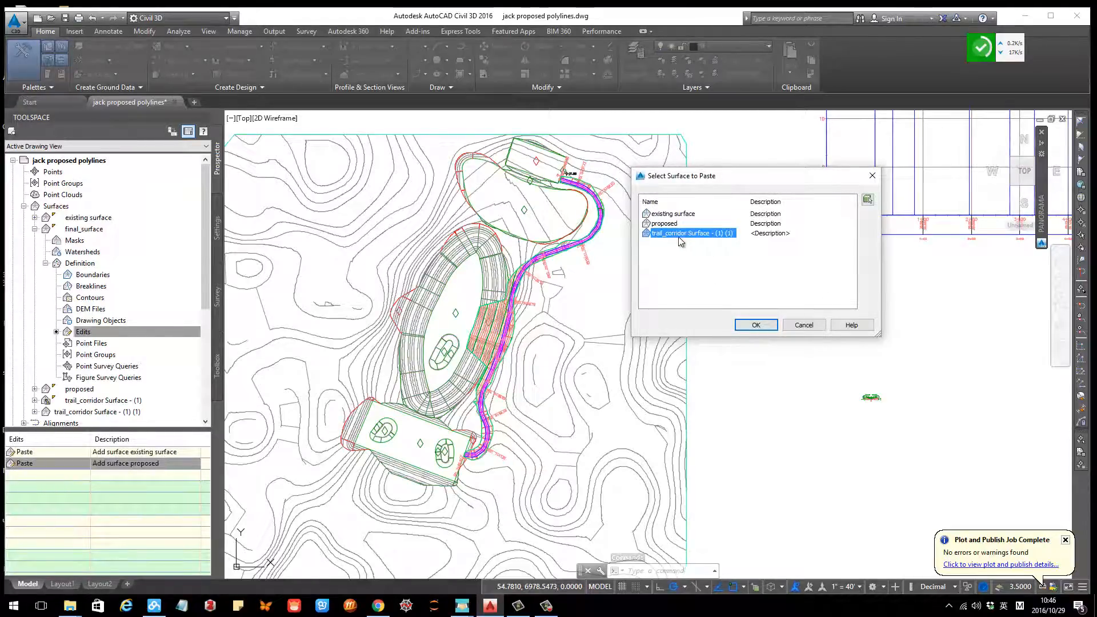
click(756, 325)
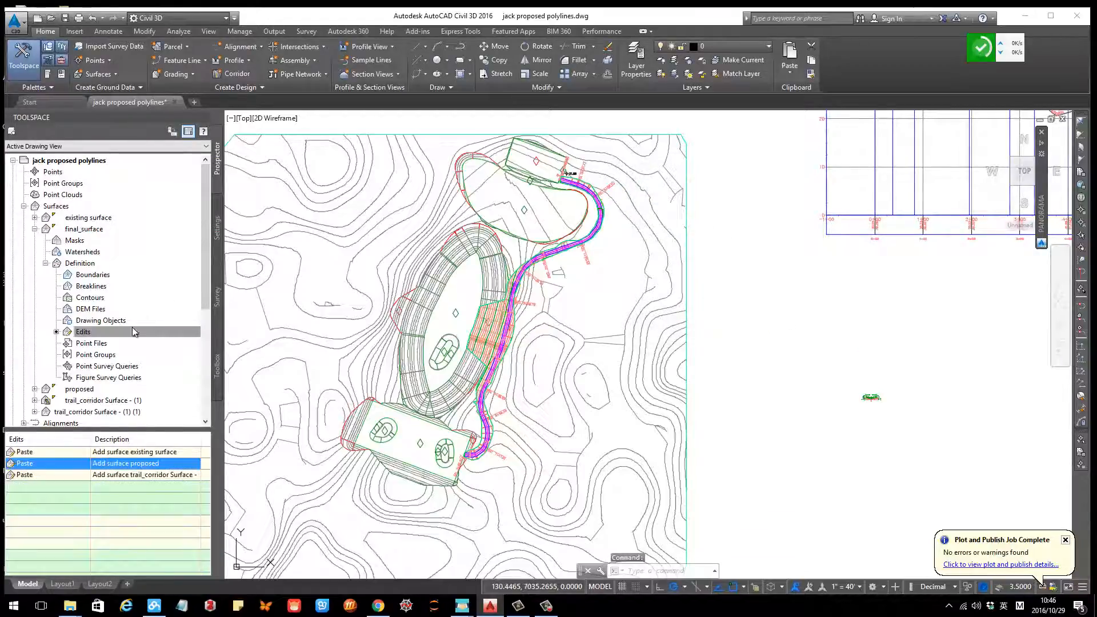
Step: Set the surface style of trail_corridor Surface - (1) to _No Display
click(36, 229)
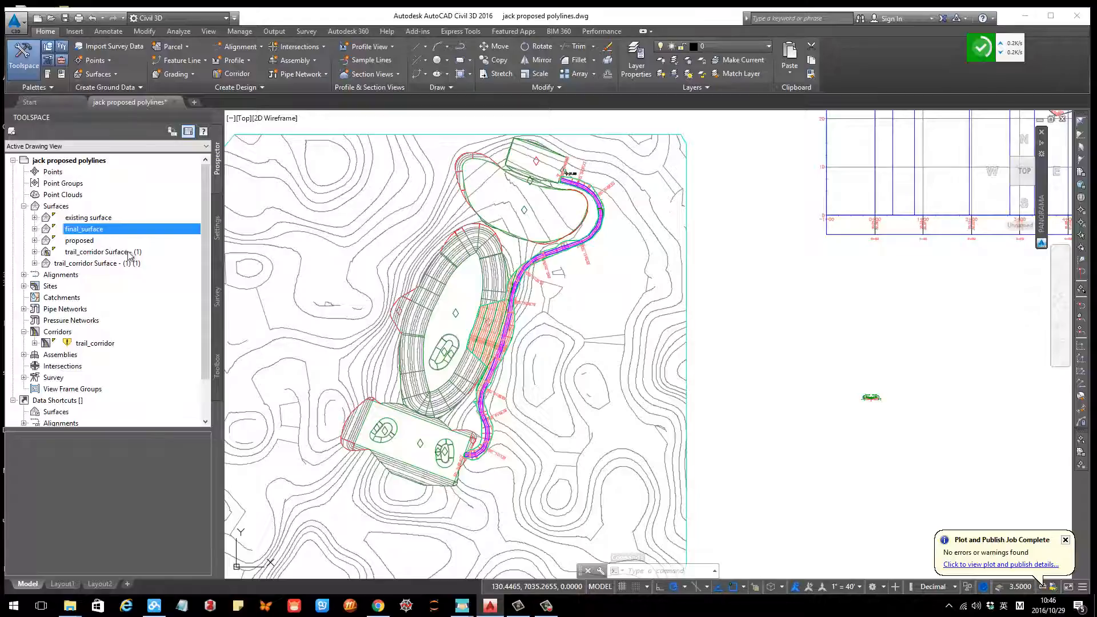
right_click(103, 343)
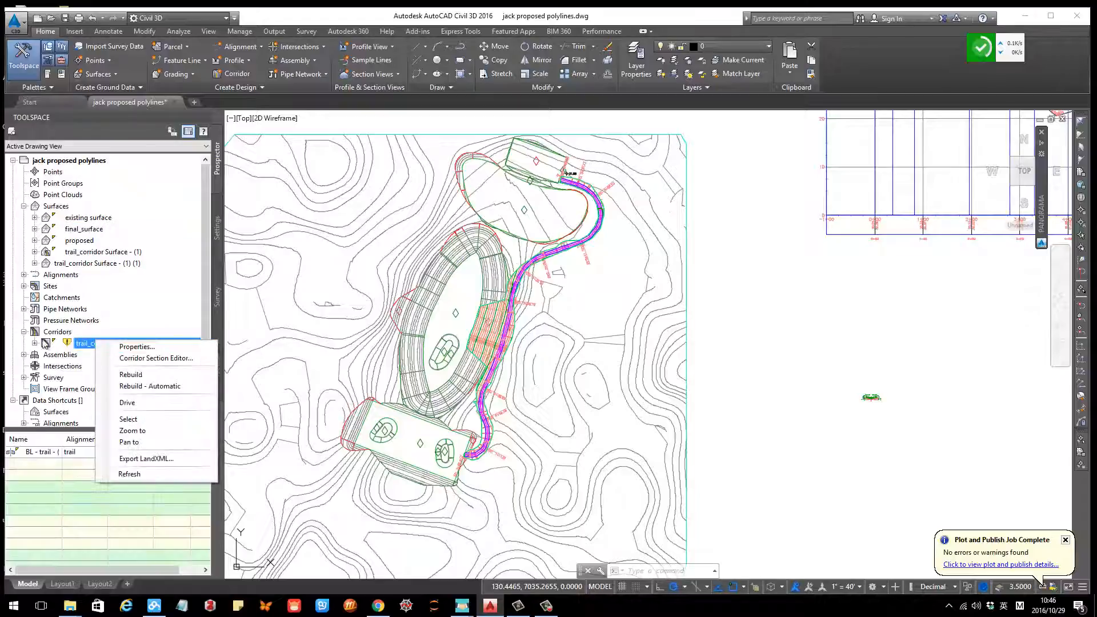
click(22, 332)
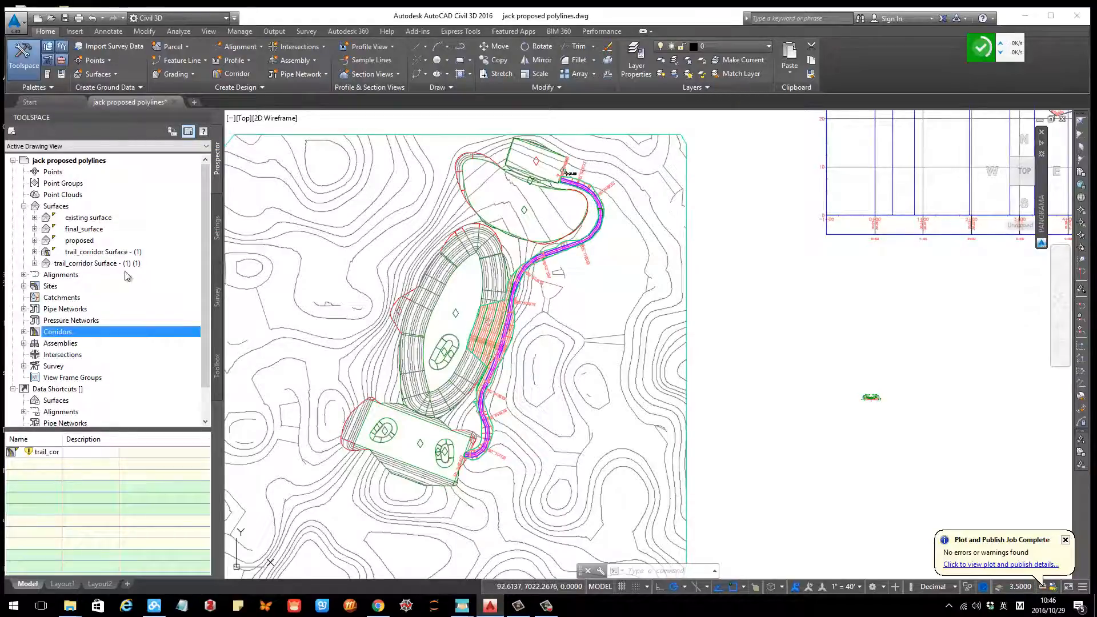
right_click(85, 252)
click(189, 275)
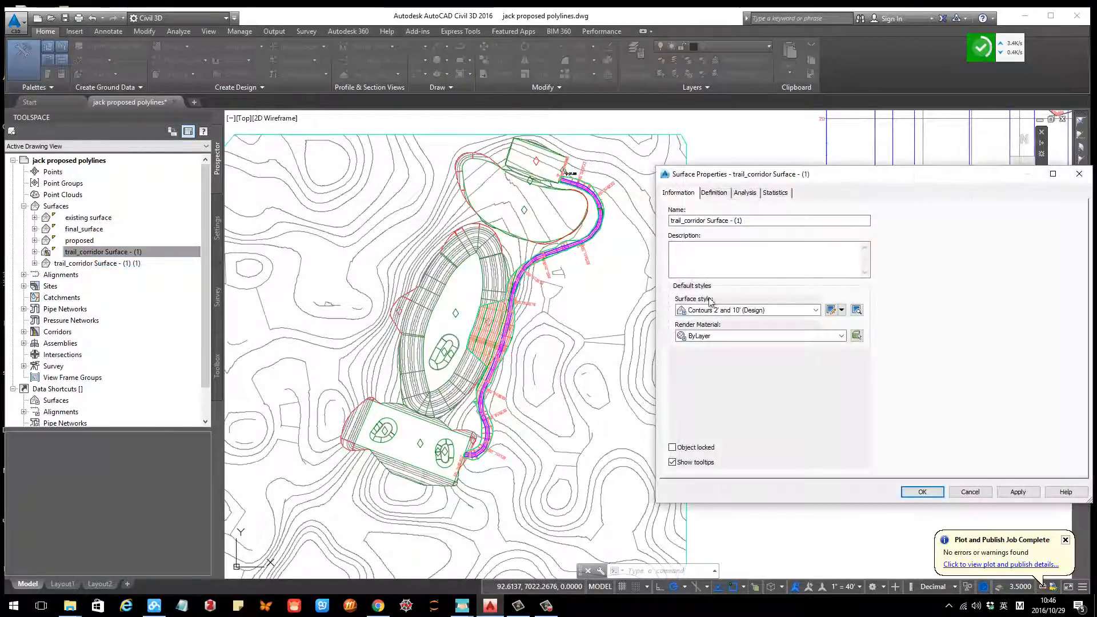
click(721, 311)
click(718, 322)
click(922, 492)
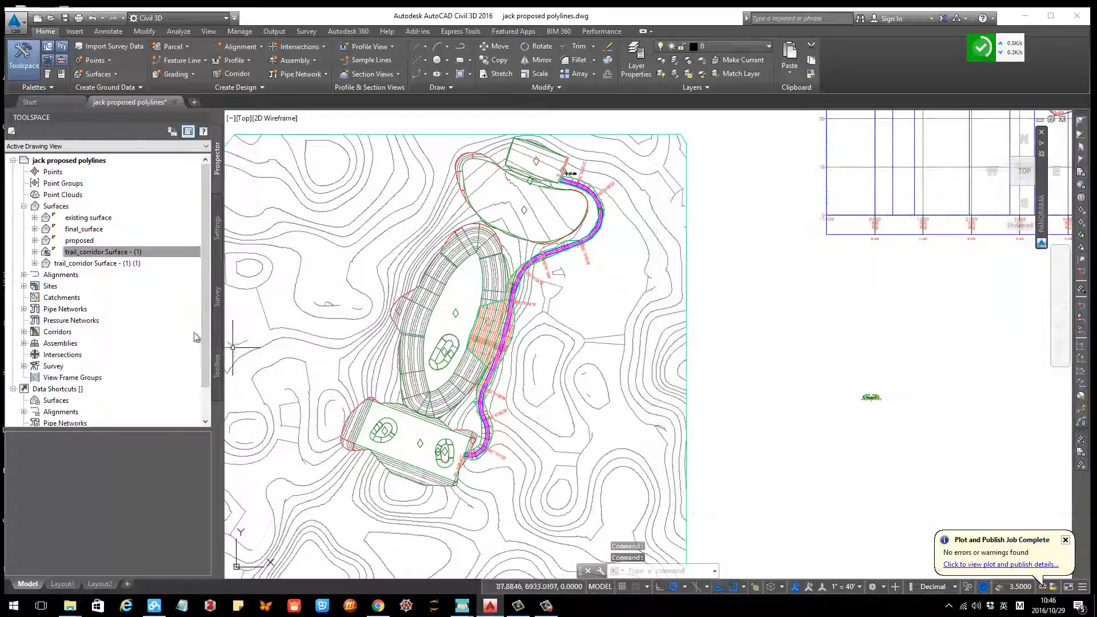
Step: Set the surface style of trail_corridor Surface - (1) (1) to _No Display as well
right_click(84, 263)
click(177, 271)
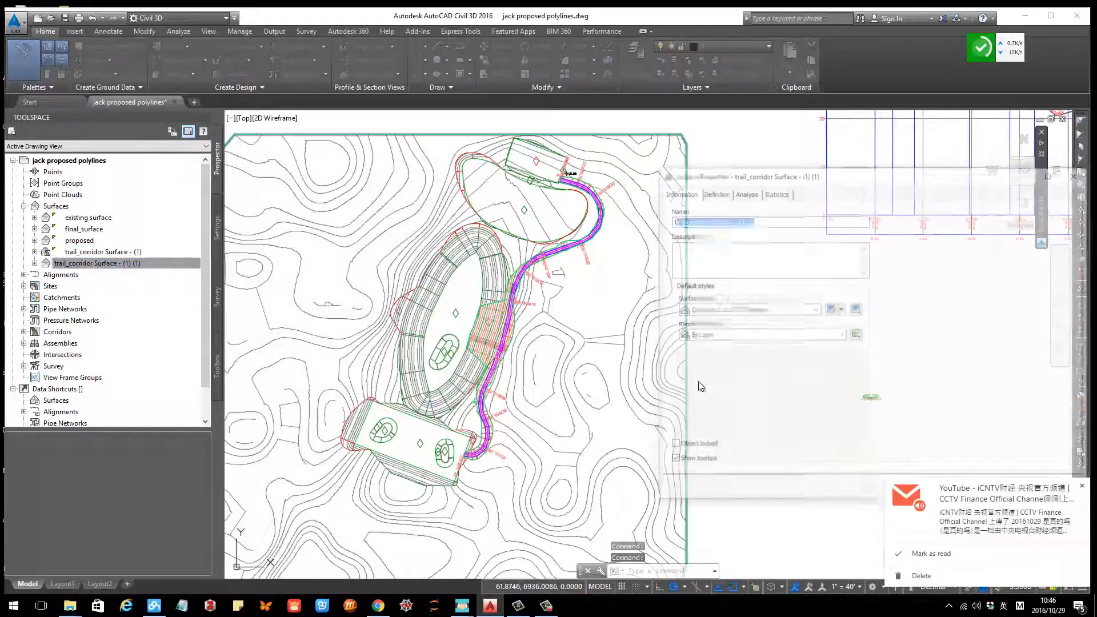
click(738, 311)
click(718, 322)
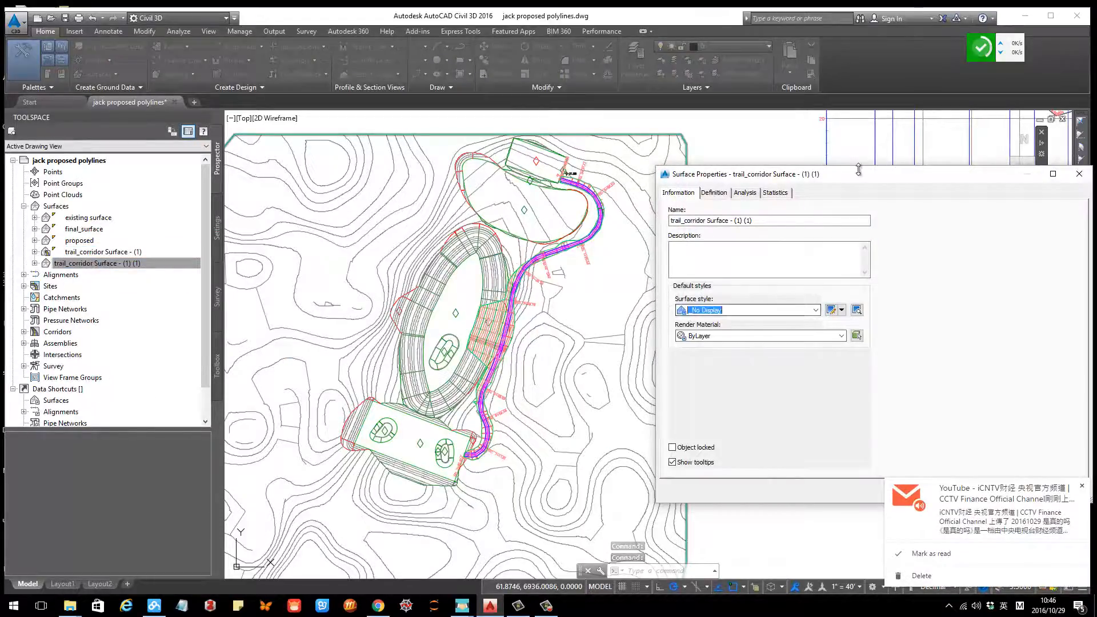
drag(806, 178, 512, 176)
click(694, 484)
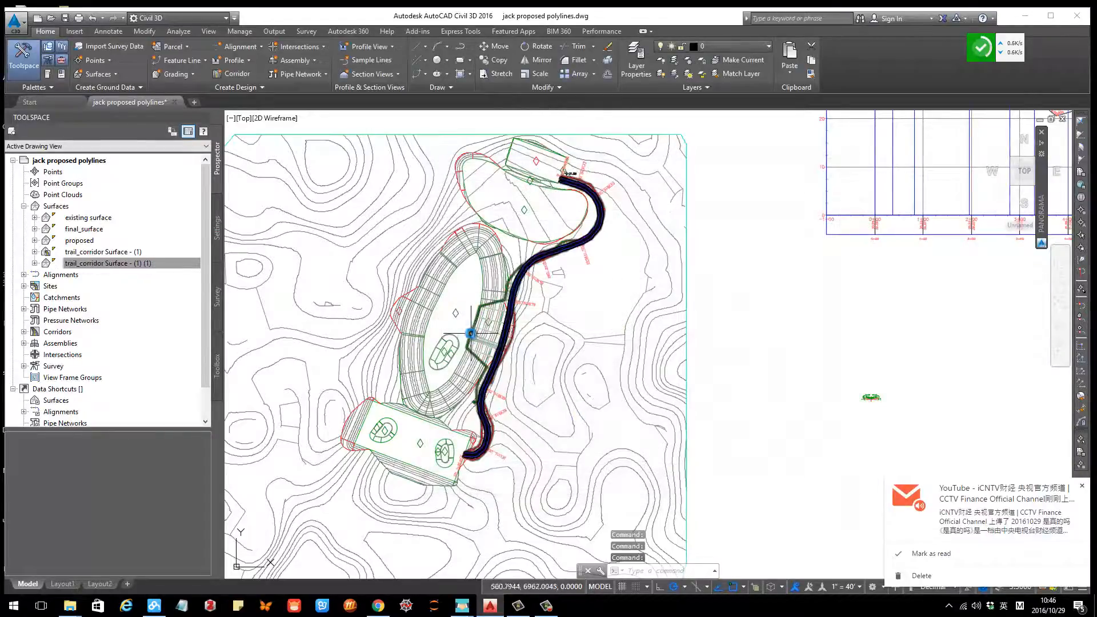
Step: Open final_surface in the Object Viewer and orbit around it to examine the merged terrain
click(560, 322)
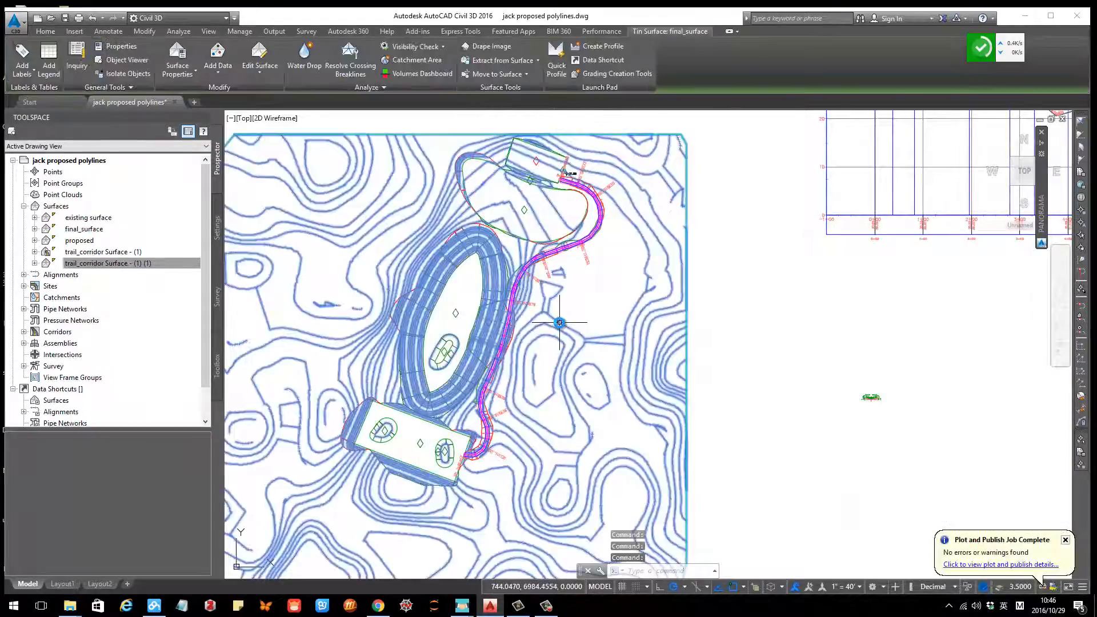
right_click(560, 327)
click(620, 487)
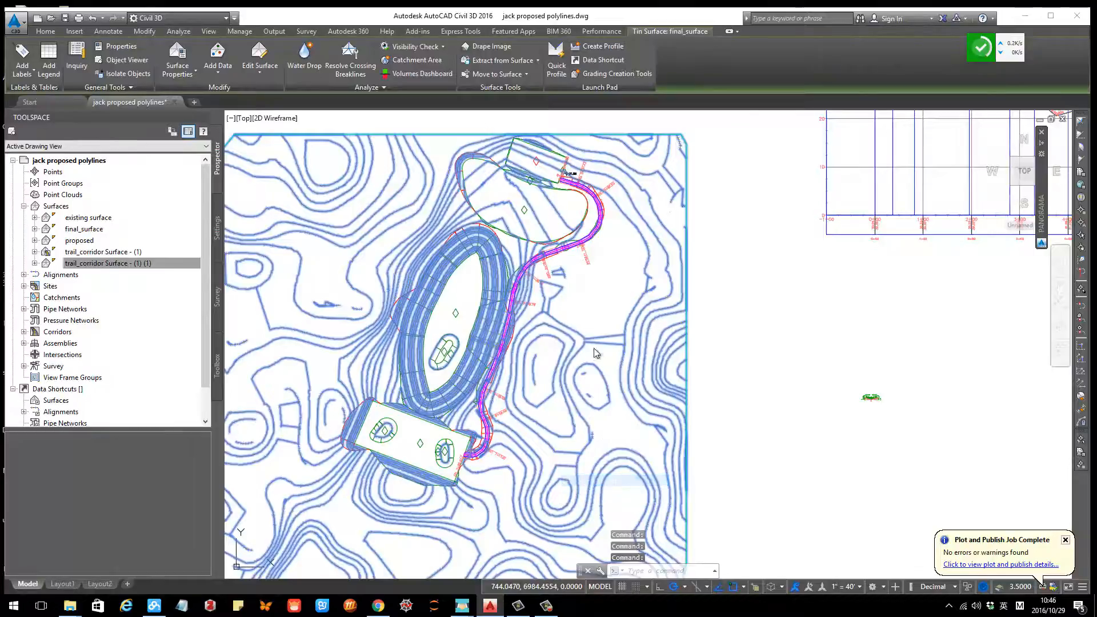
drag(609, 341, 593, 222)
scroll(598, 286, up, 5)
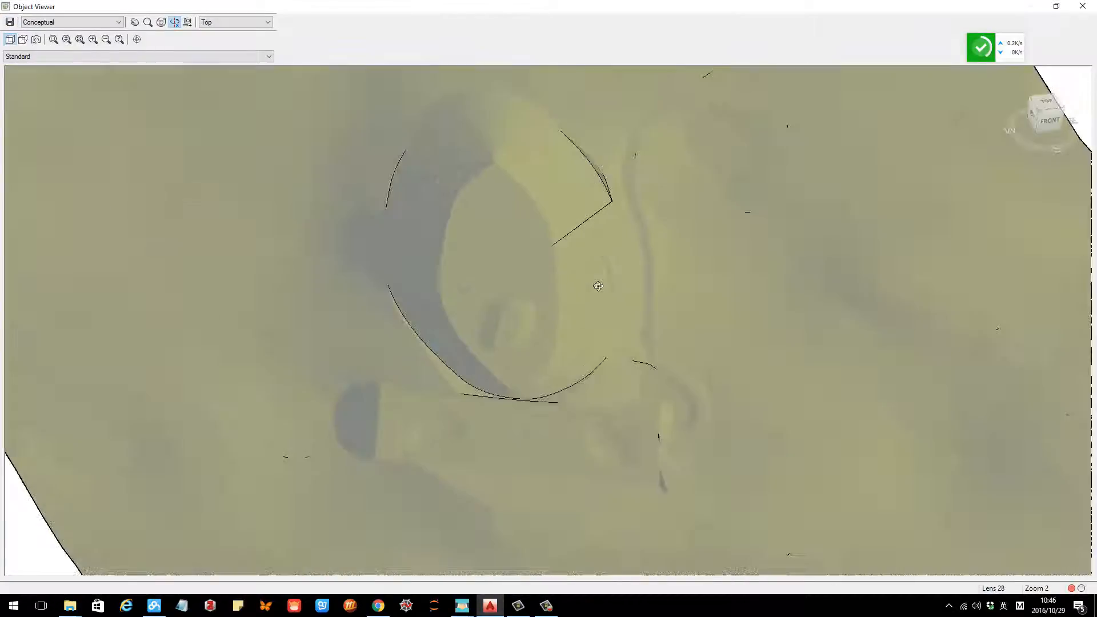
drag(623, 345, 637, 279)
scroll(684, 220, down, 5)
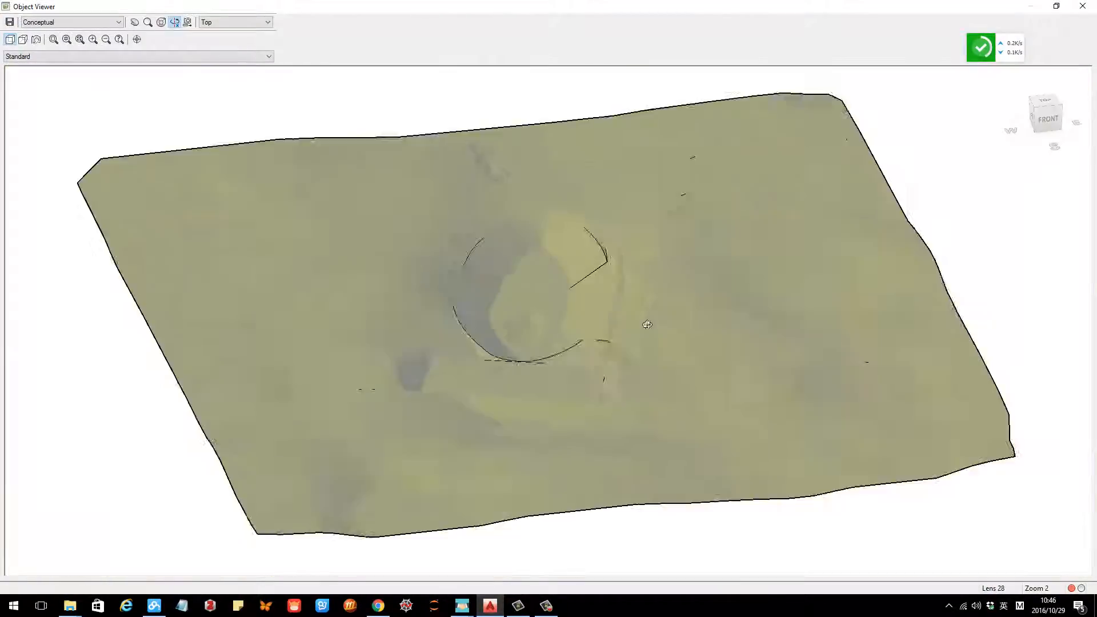
scroll(573, 245, up, 3)
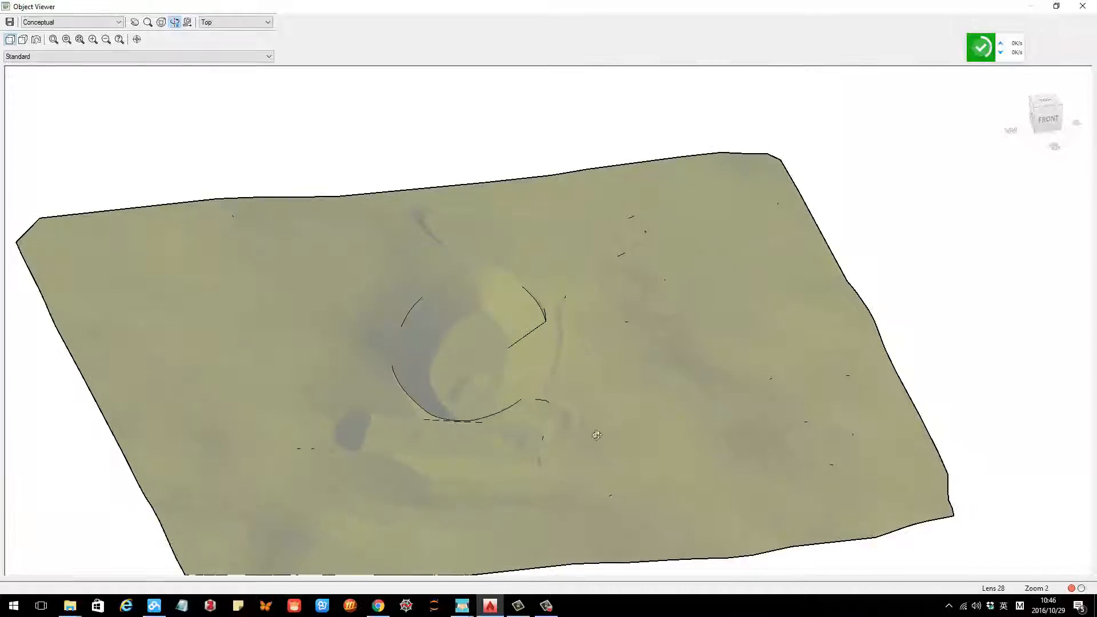
mouse_move(597, 435)
mouse_down()
mouse_move(500, 399)
mouse_move(571, 365)
mouse_move(580, 443)
mouse_move(587, 436)
mouse_up()
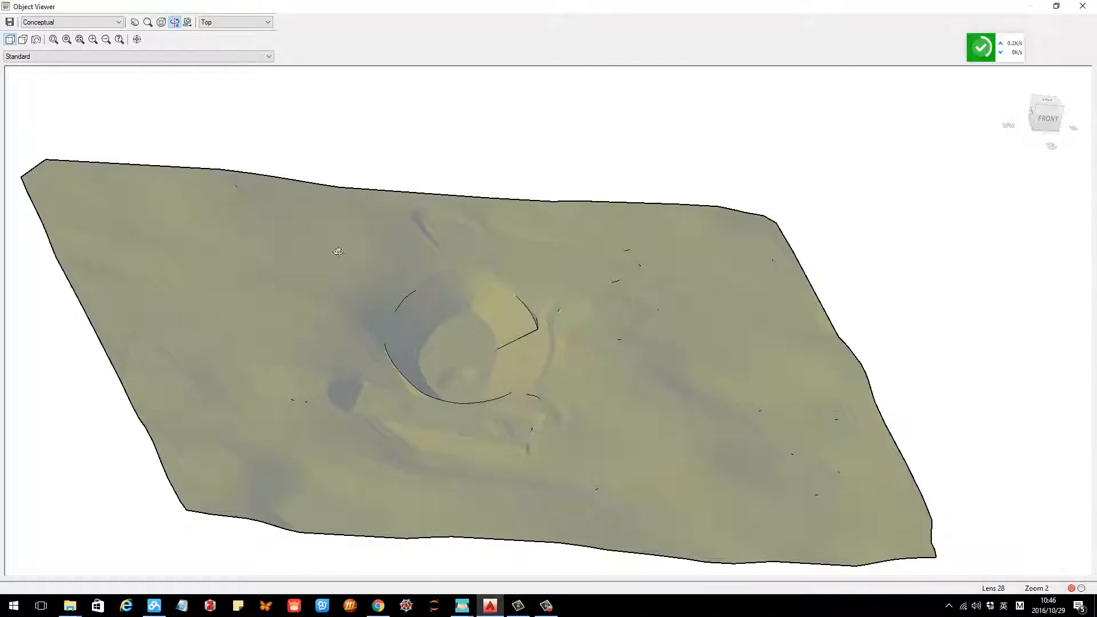
mouse_move(670, 329)
mouse_down()
mouse_move(642, 296)
mouse_move(620, 303)
mouse_move(636, 298)
mouse_move(552, 431)
mouse_up()
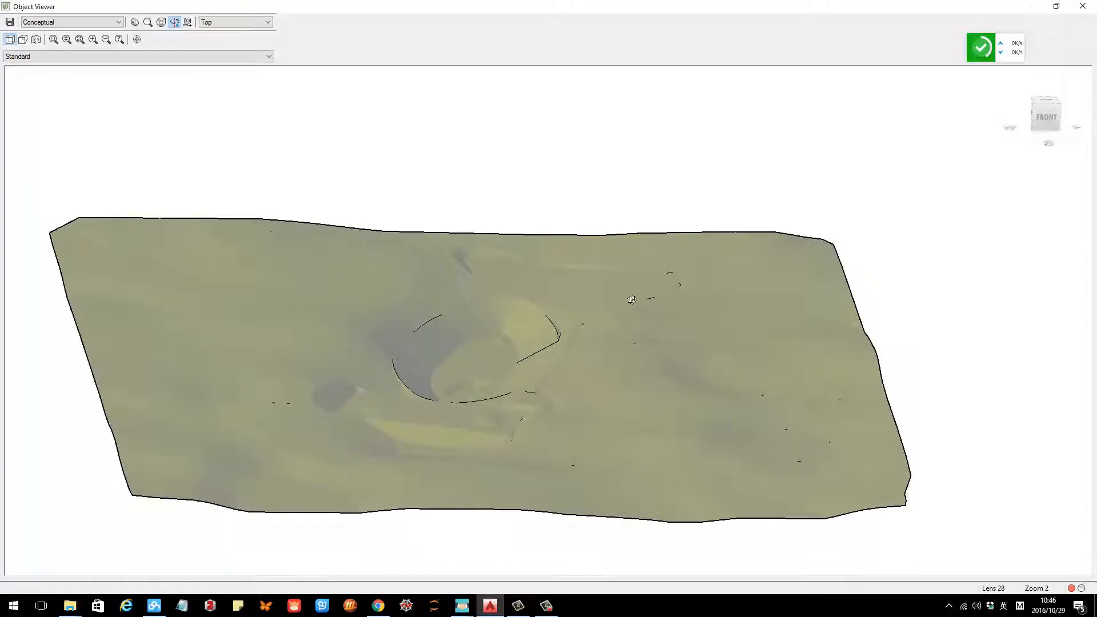
key(Escape)
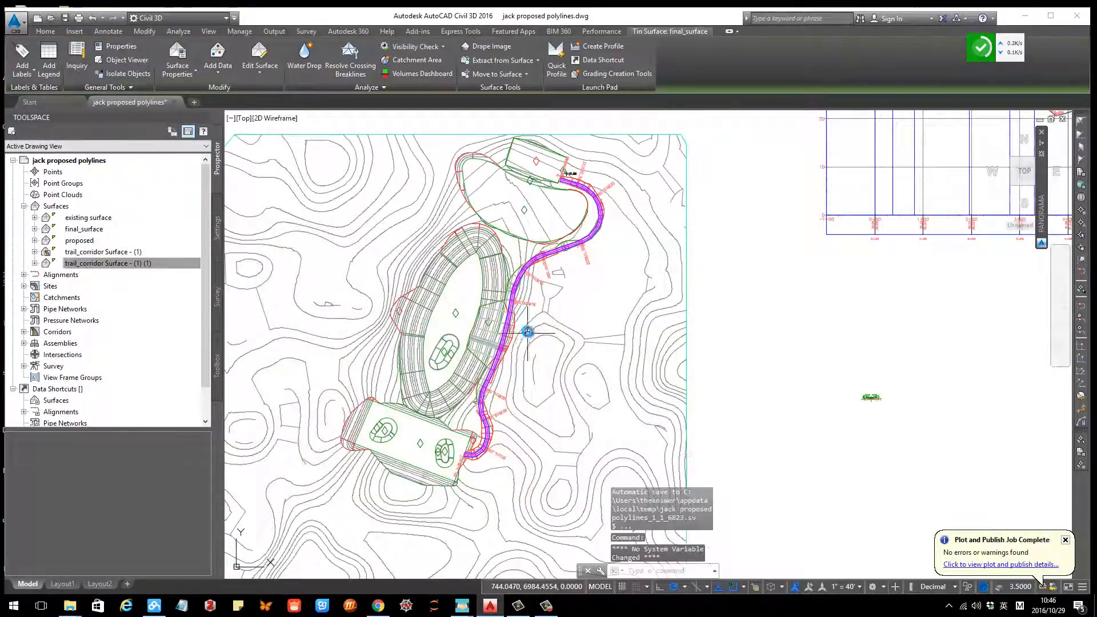
Step: Reopen final_surface in the Object Viewer from the full drawing extent and orbit it once more, then close the viewer
scroll(526, 333, up, 4)
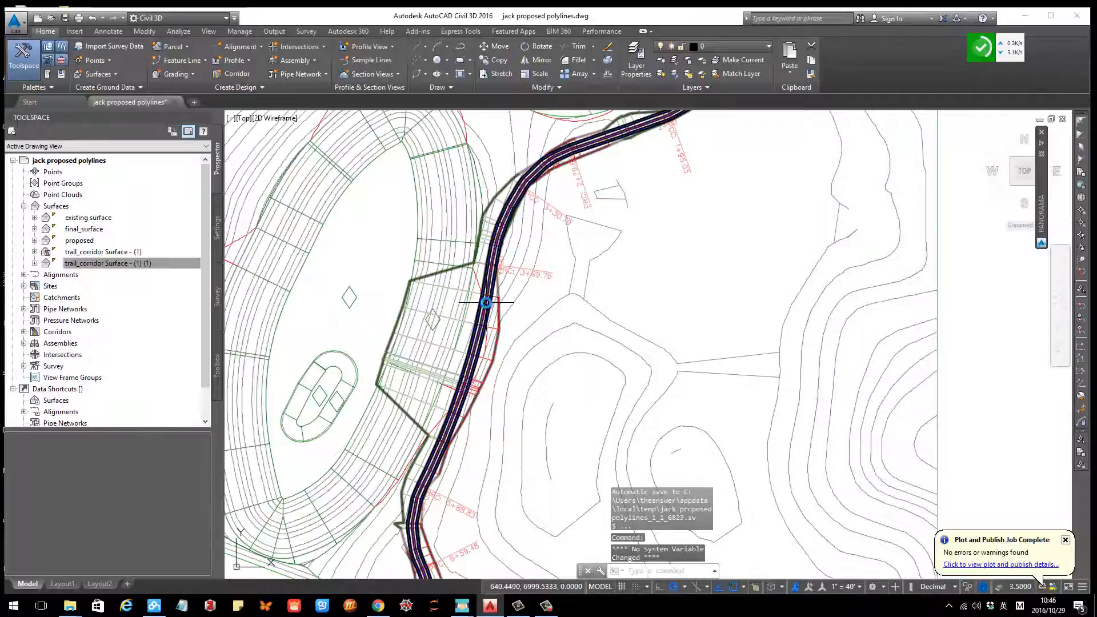
scroll(490, 299, down, 2)
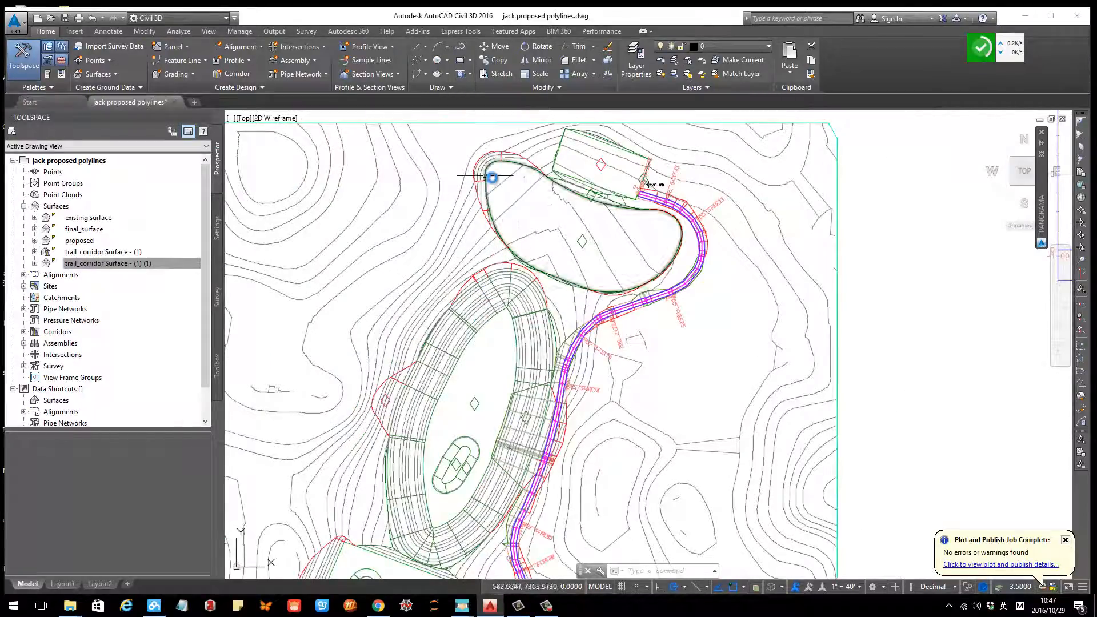
scroll(500, 180, down, 6)
middle_drag(518, 230, 500, 335)
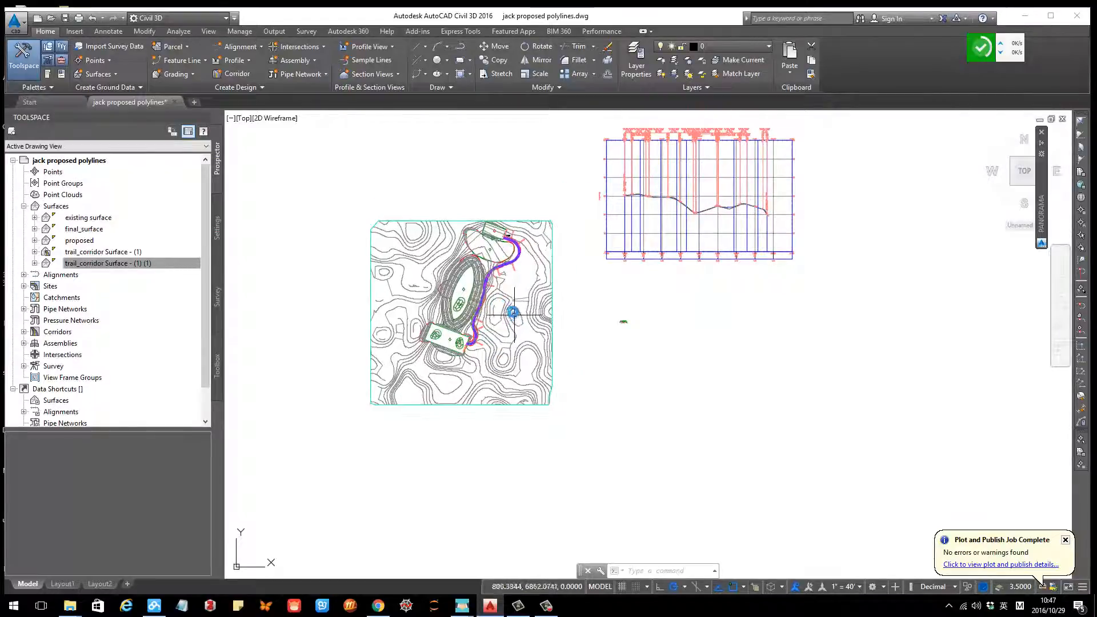
click(508, 312)
right_click(508, 312)
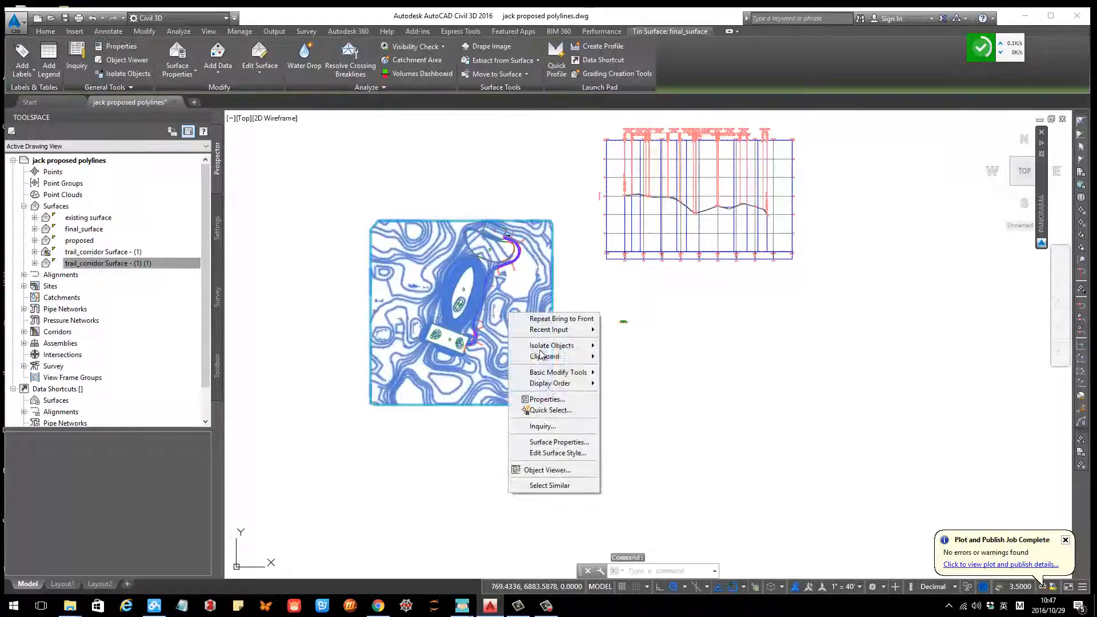
click(545, 466)
mouse_move(543, 338)
mouse_down()
mouse_move(520, 243)
mouse_move(529, 287)
mouse_up()
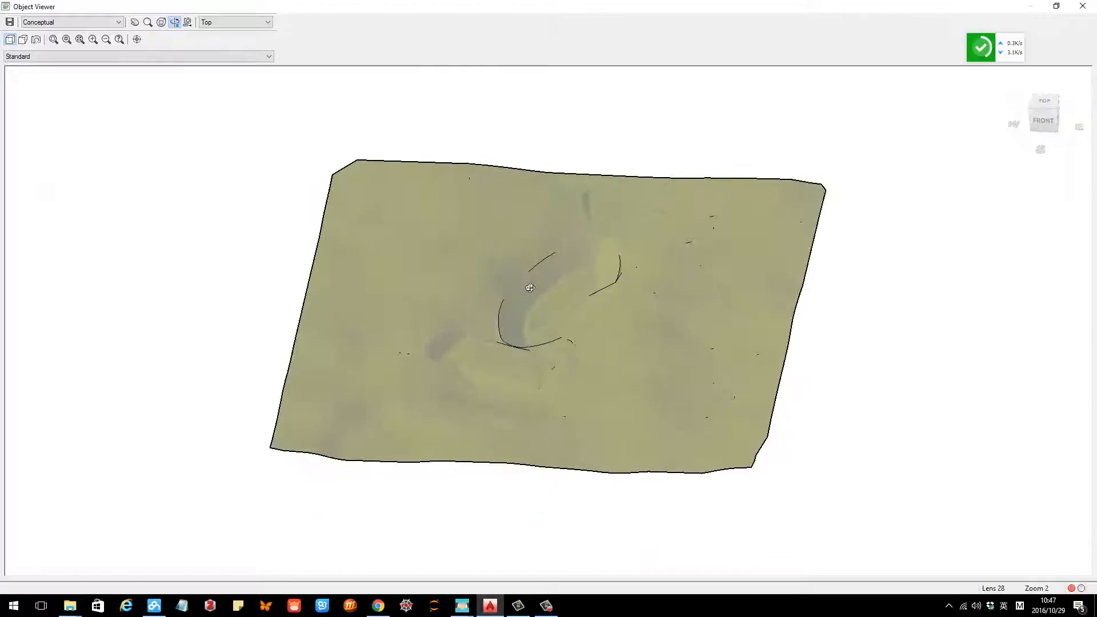
drag(749, 286, 760, 262)
mouse_move(488, 295)
mouse_down()
mouse_move(498, 261)
mouse_move(536, 278)
mouse_move(487, 277)
mouse_up()
click(1082, 11)
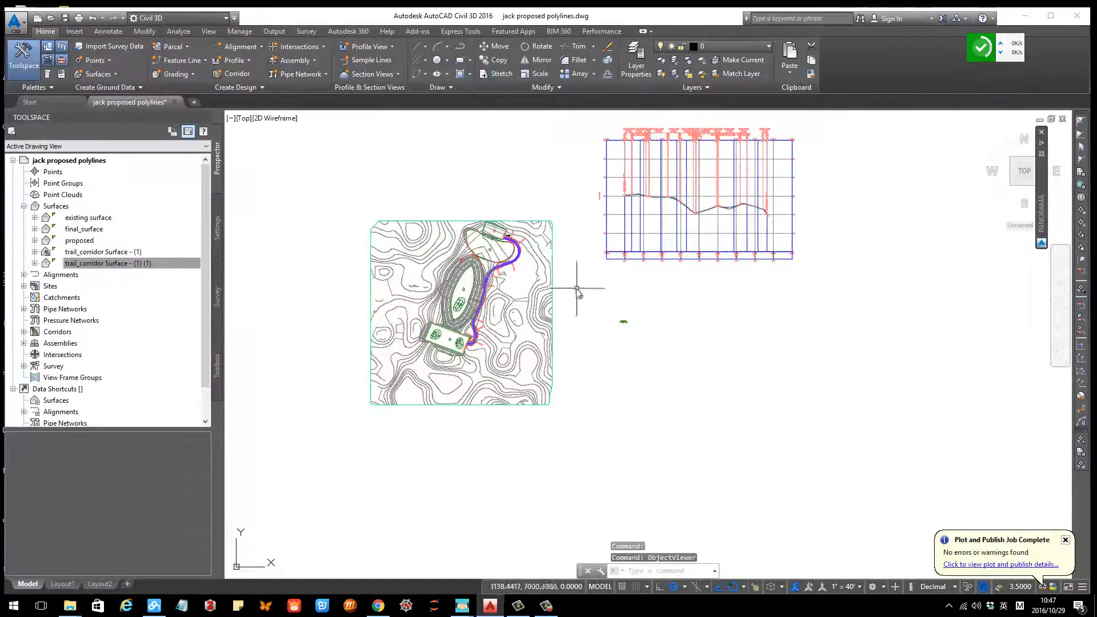